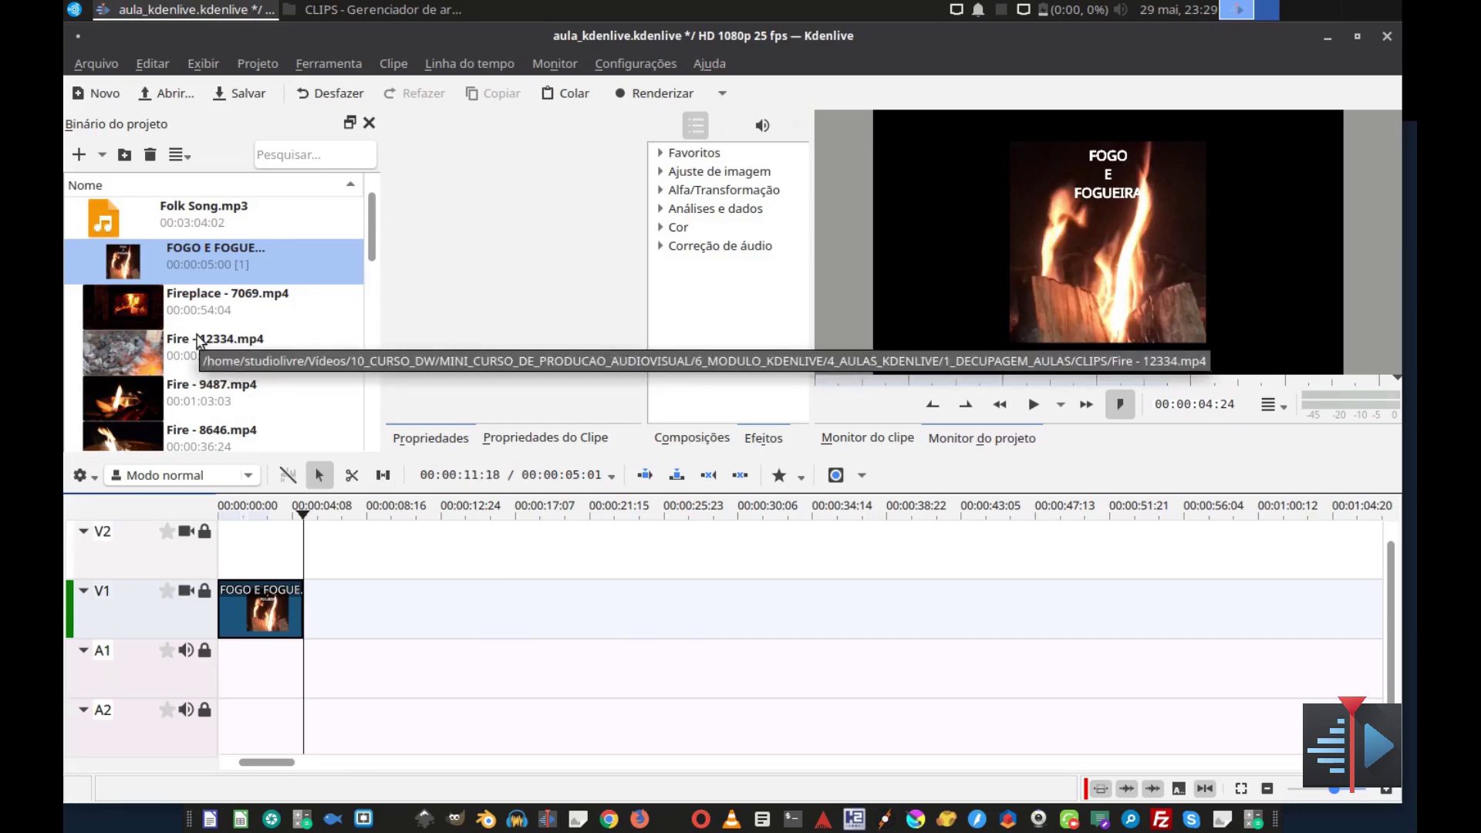
- Browse the project bin and place Fire - 12334.mp4 on V1 directly after the title clip
scroll(145, 385, down, 6)
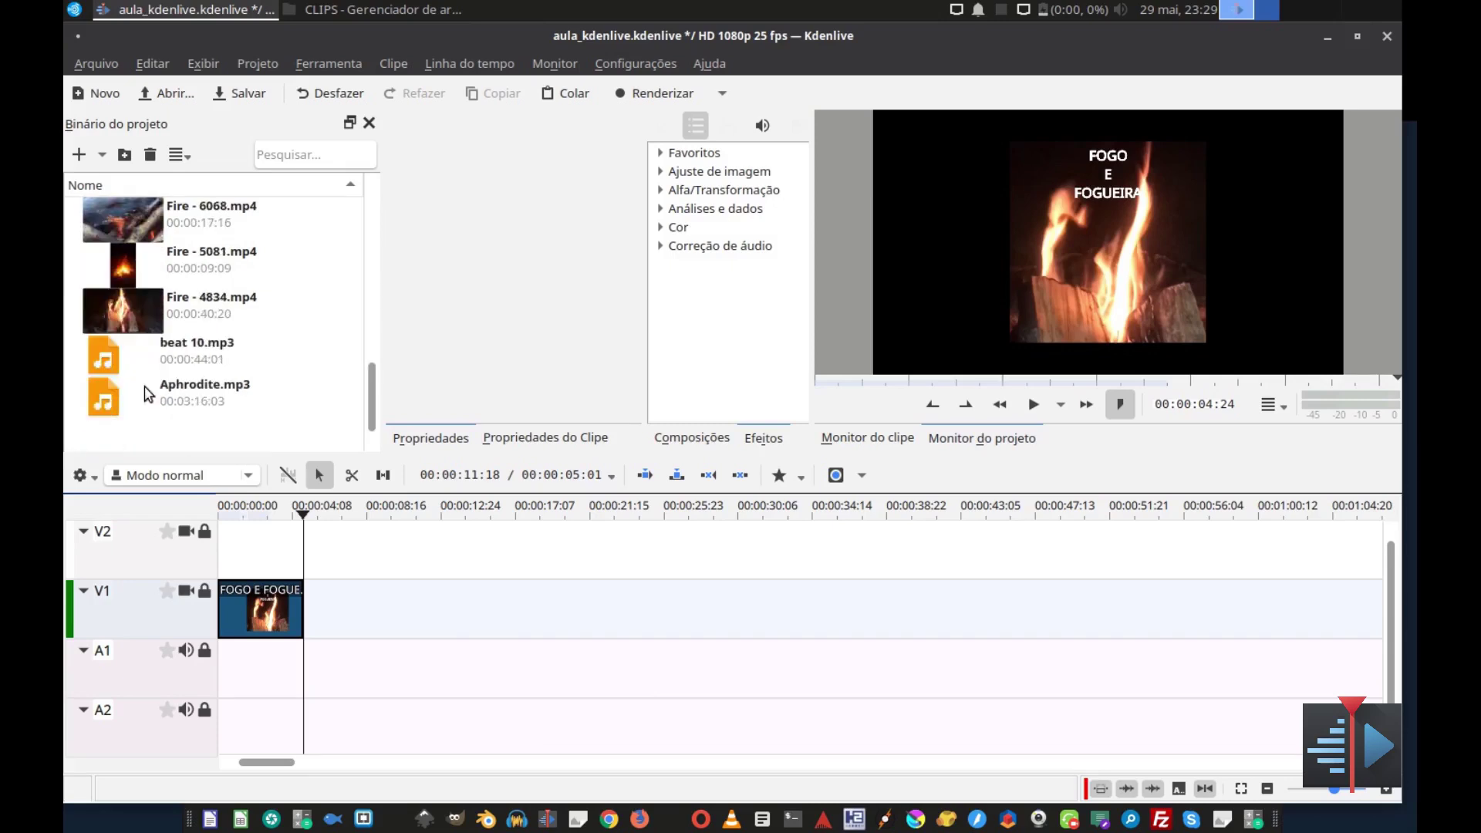
scroll(145, 385, up, 4)
scroll(145, 385, down, 2)
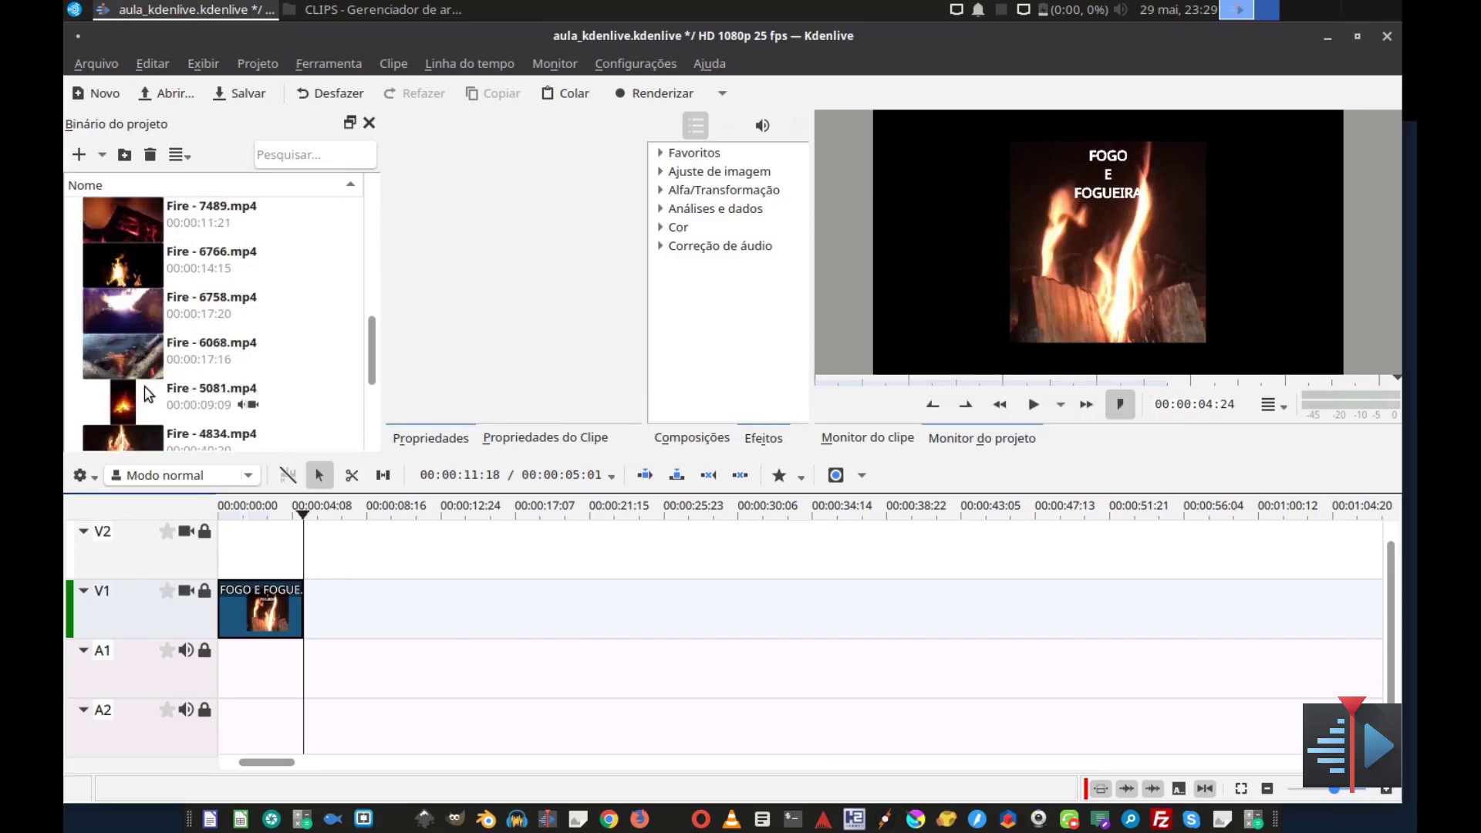
scroll(146, 394, up, 3)
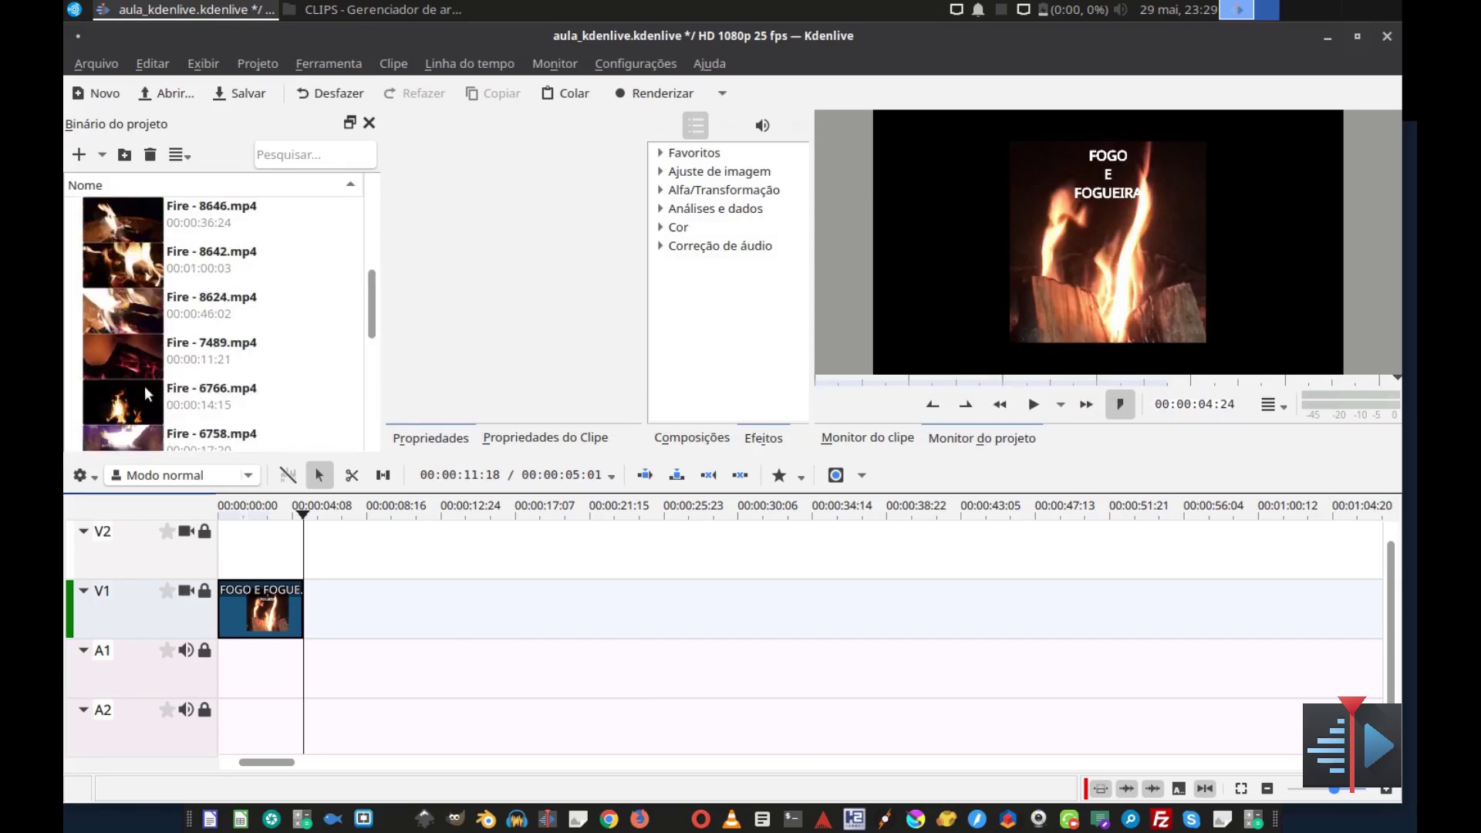
scroll(145, 386, up, 3)
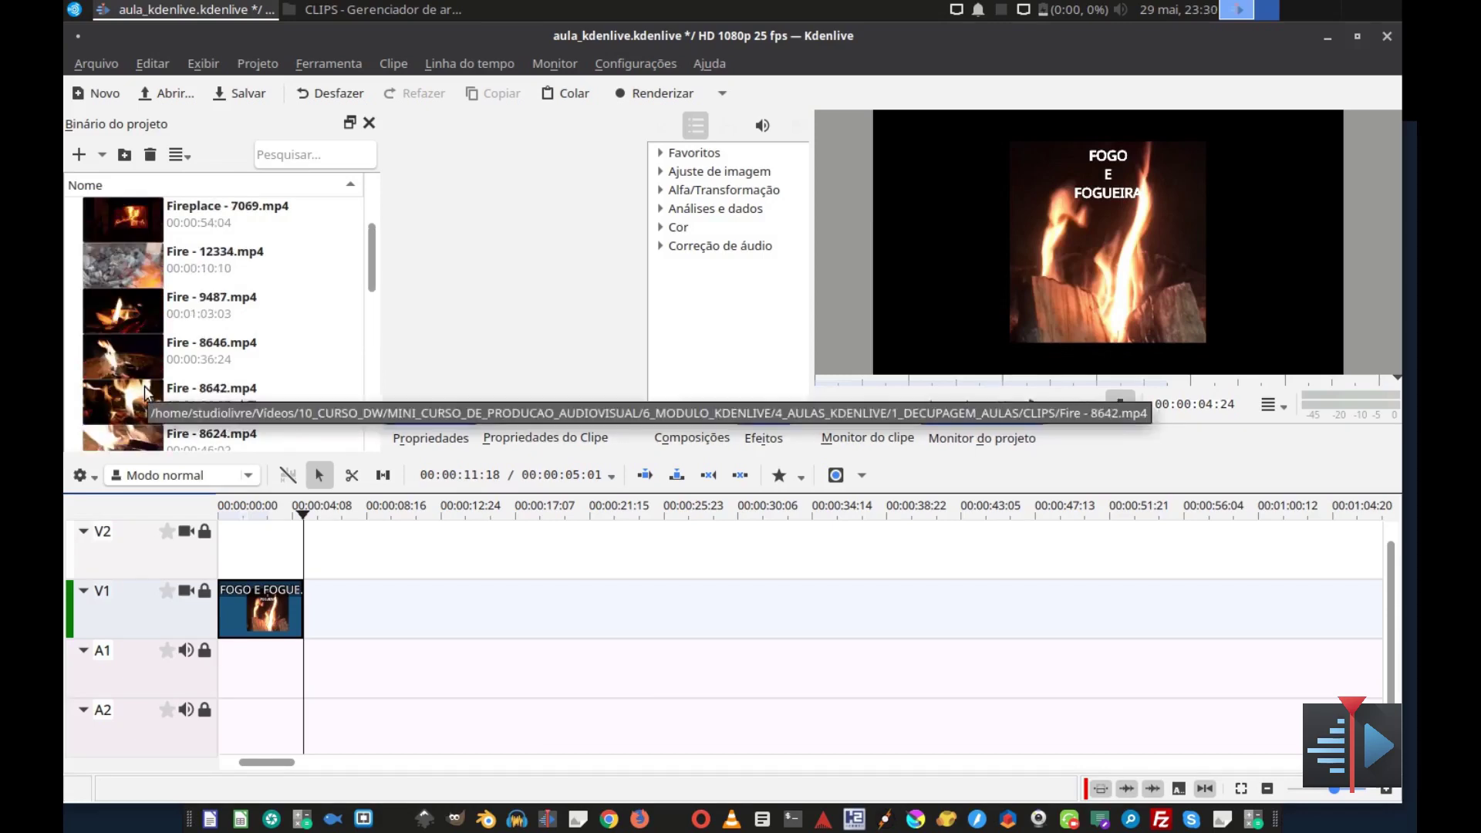
scroll(145, 385, up, 2)
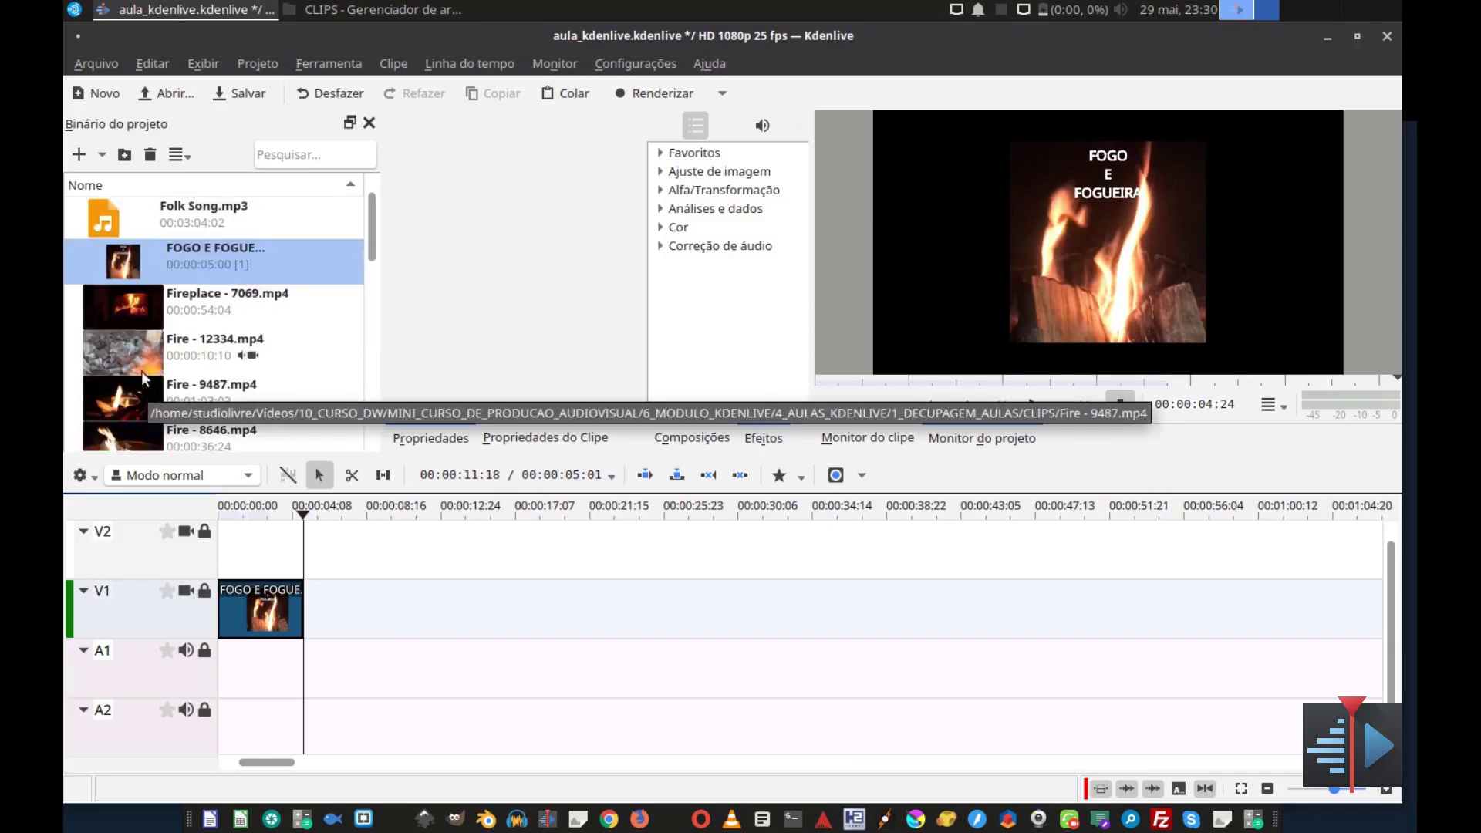
drag(114, 344, 306, 625)
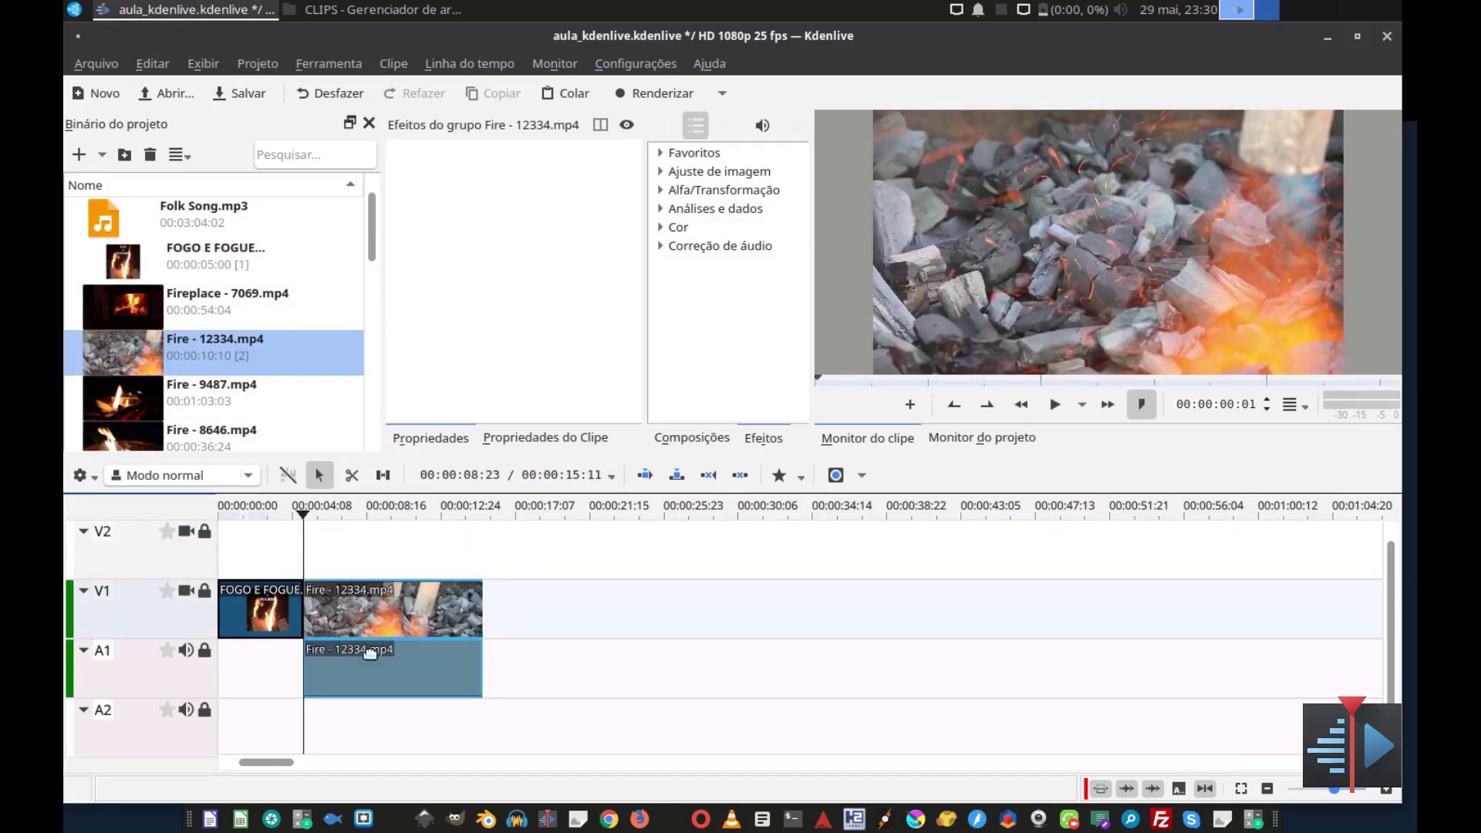
- Play through the Fire - 12334.mp4 clip to find the cut point and trim its end back to about 00:00:08:14
drag(304, 555, 295, 553)
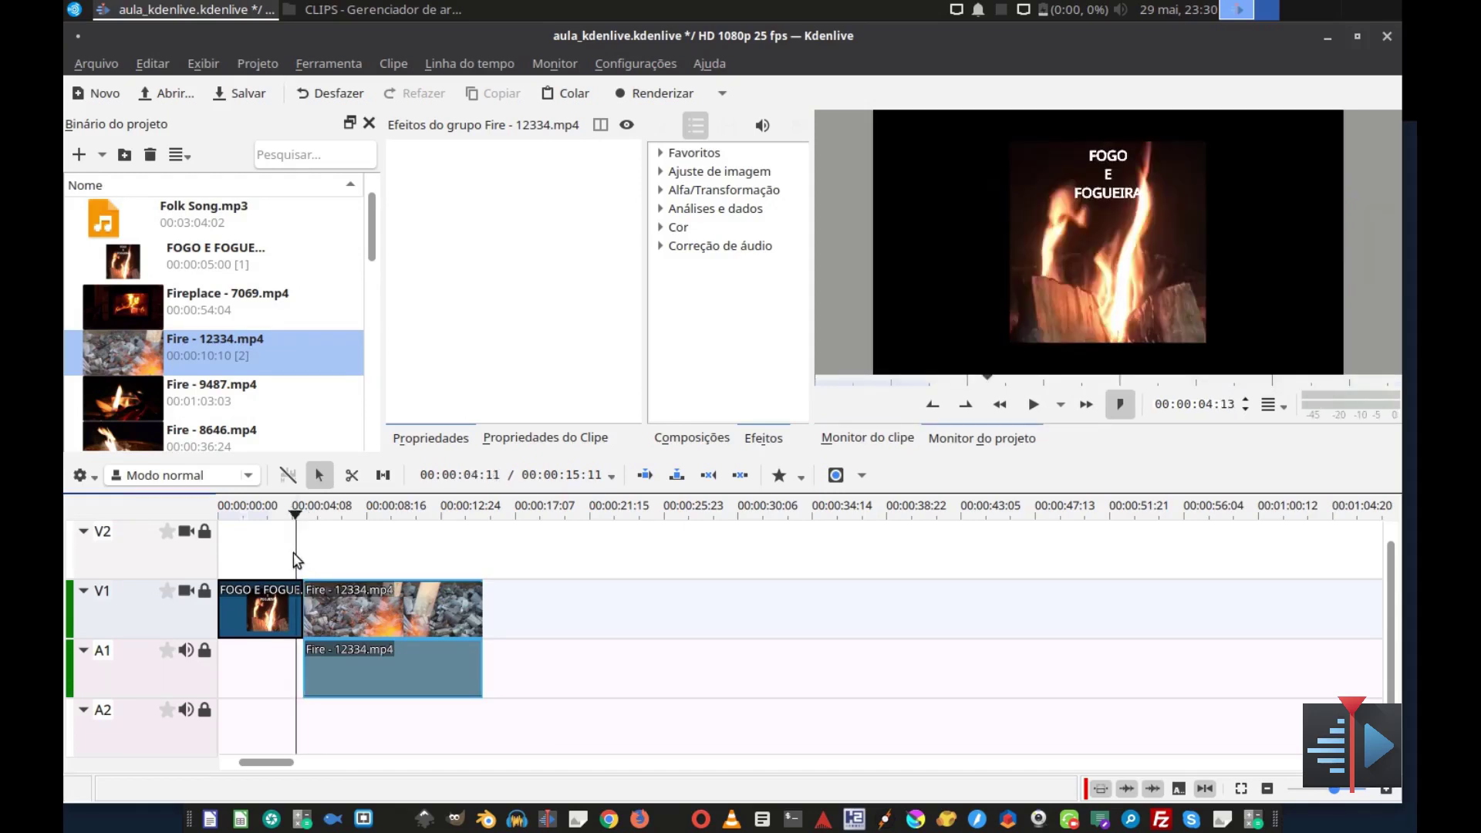
key(space)
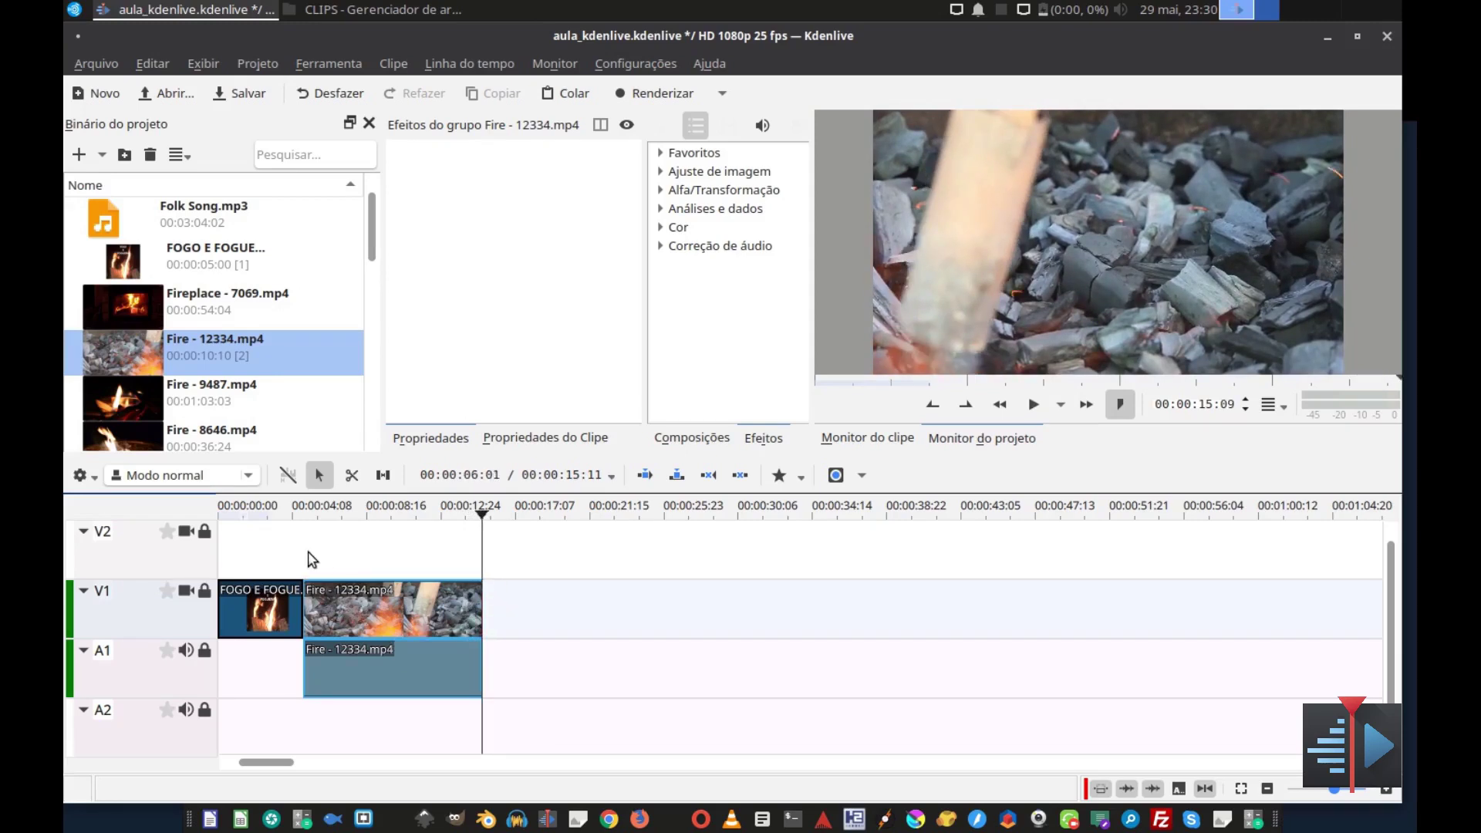
click(293, 558)
key(space)
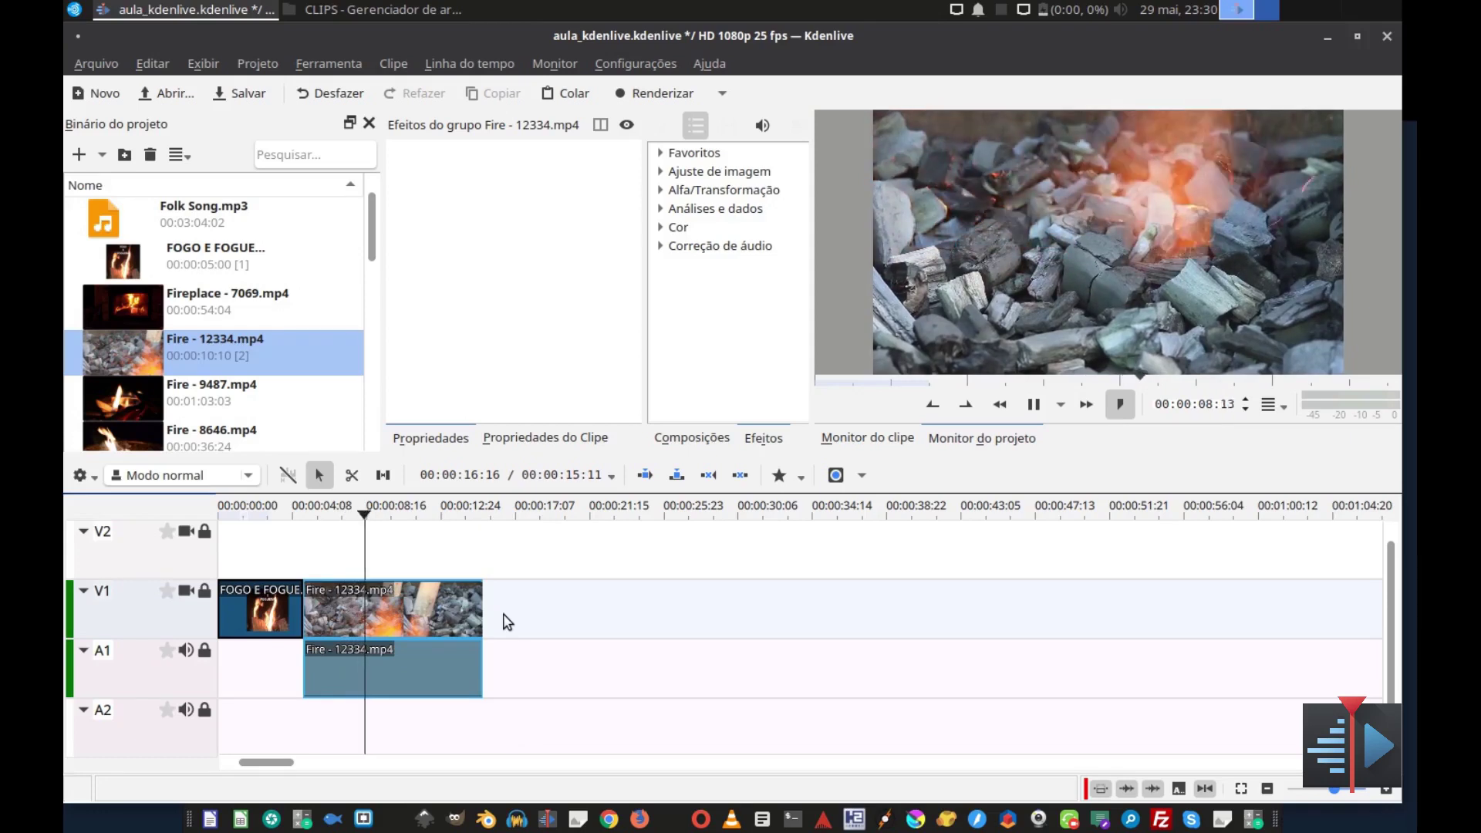
click(294, 567)
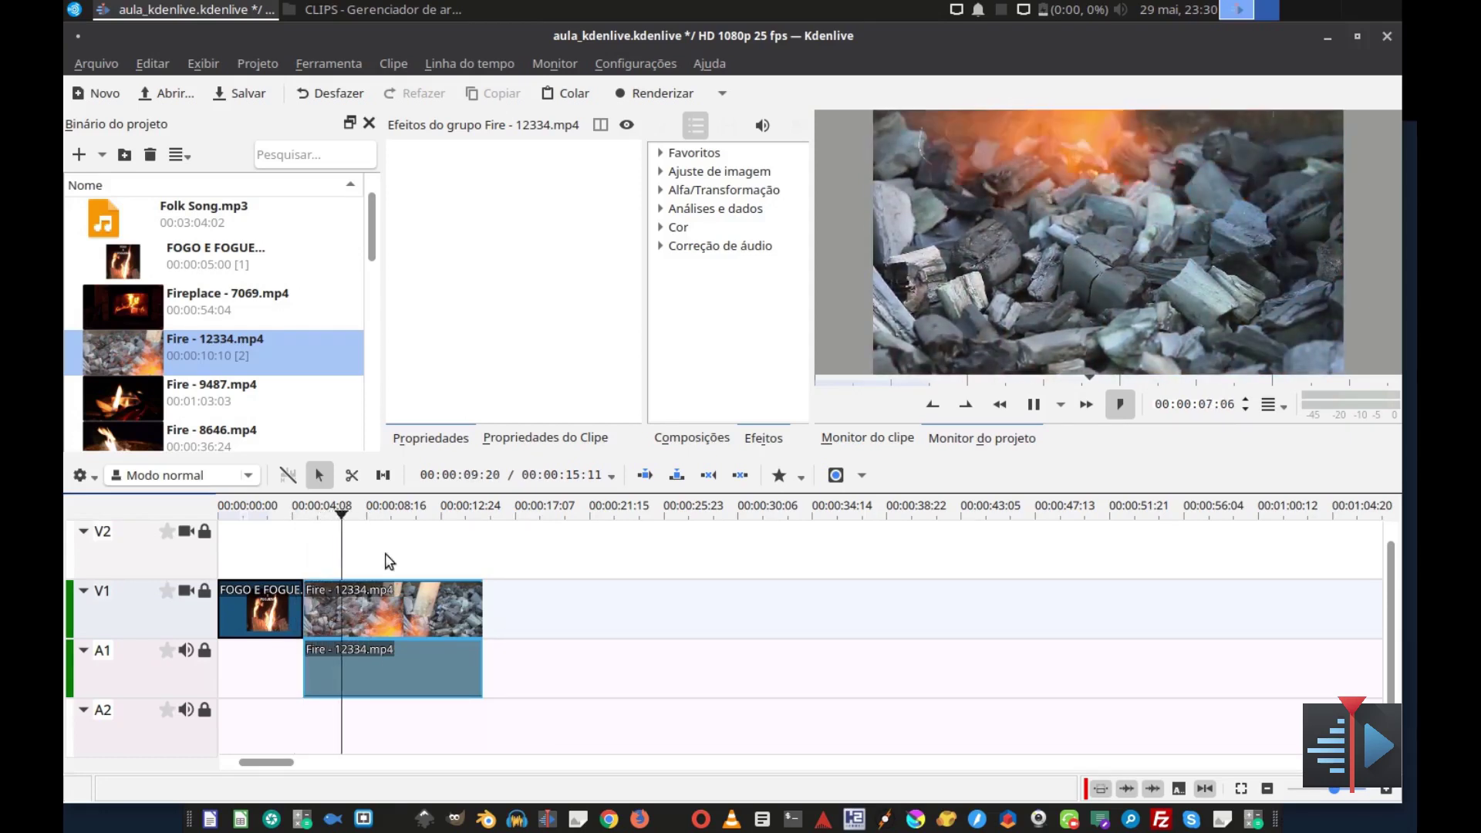
key(space)
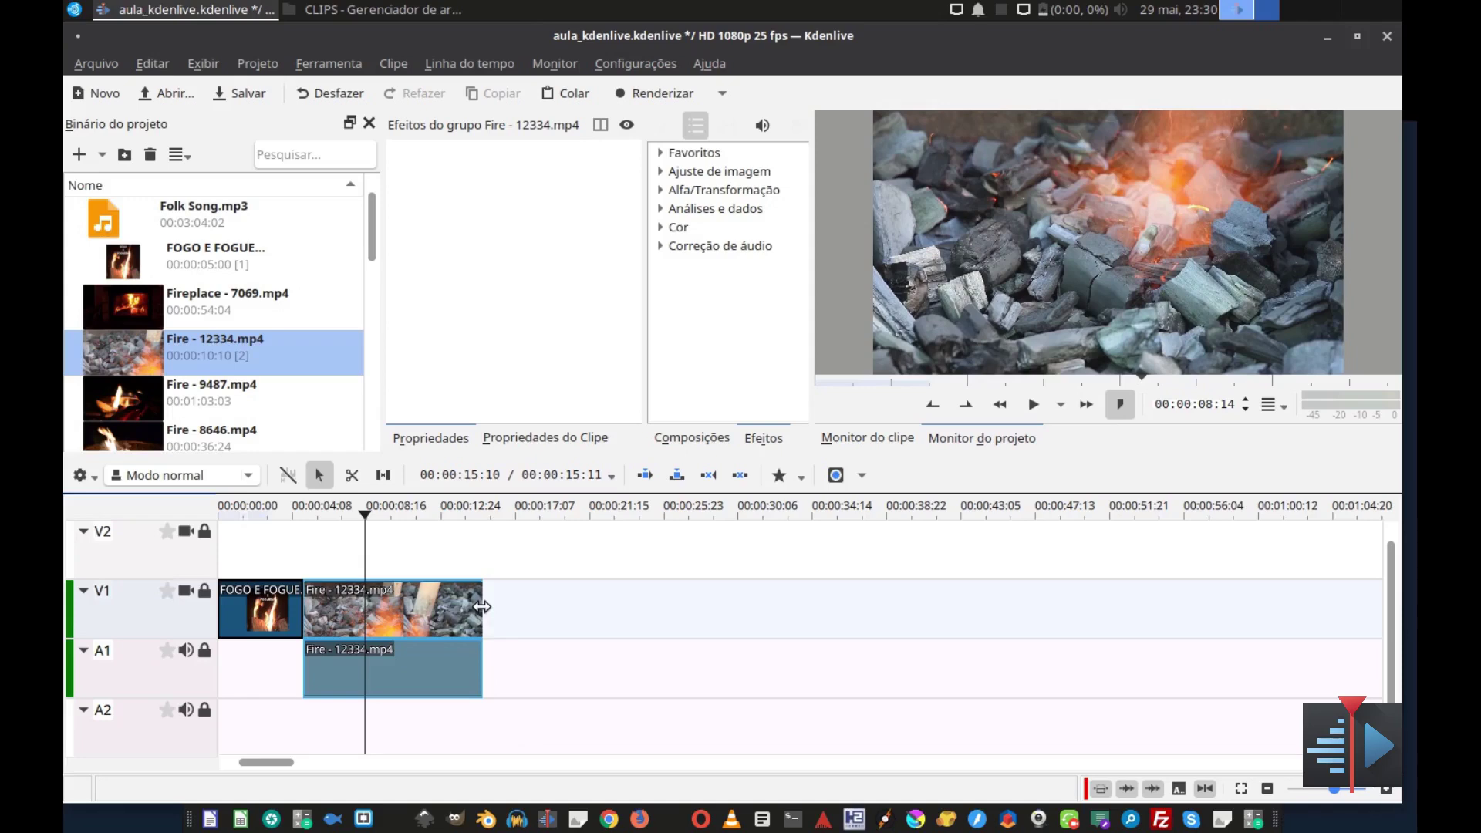
drag(470, 607, 369, 607)
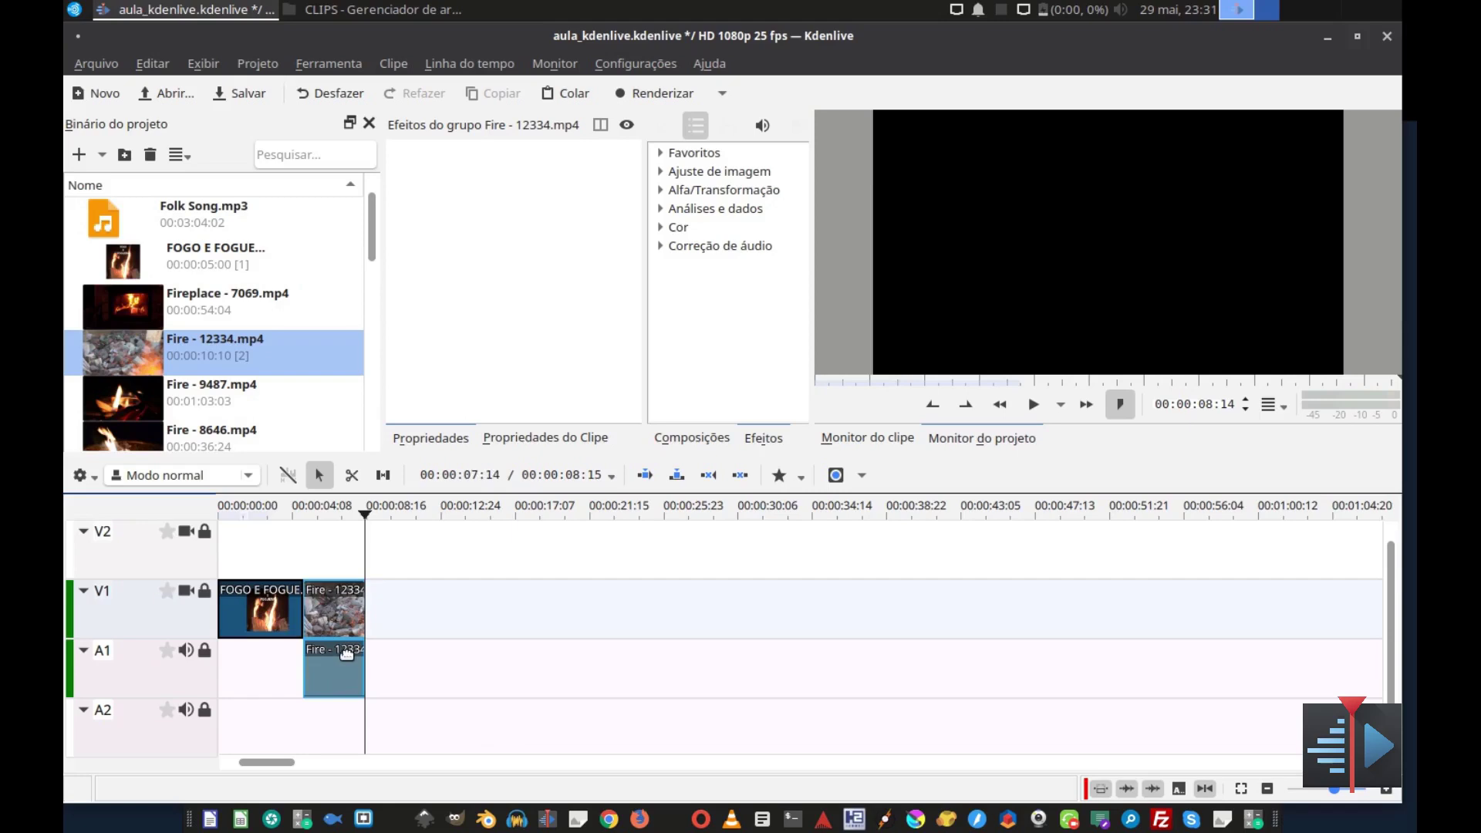
- Play back the timeline from near the end of the title through the trimmed Fire - 12334.mp4 clip
click(284, 554)
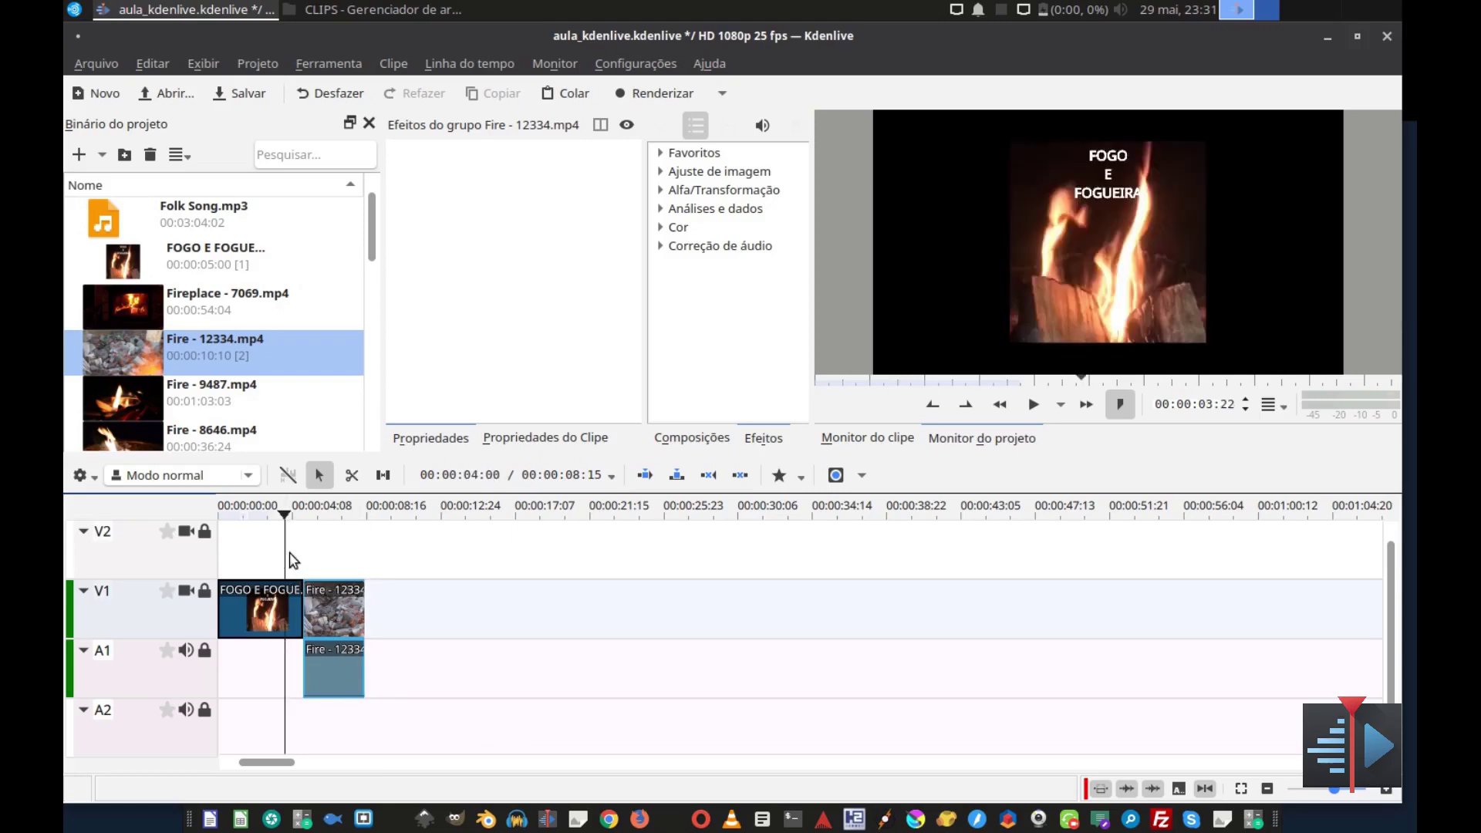
click(339, 544)
click(293, 544)
key(space)
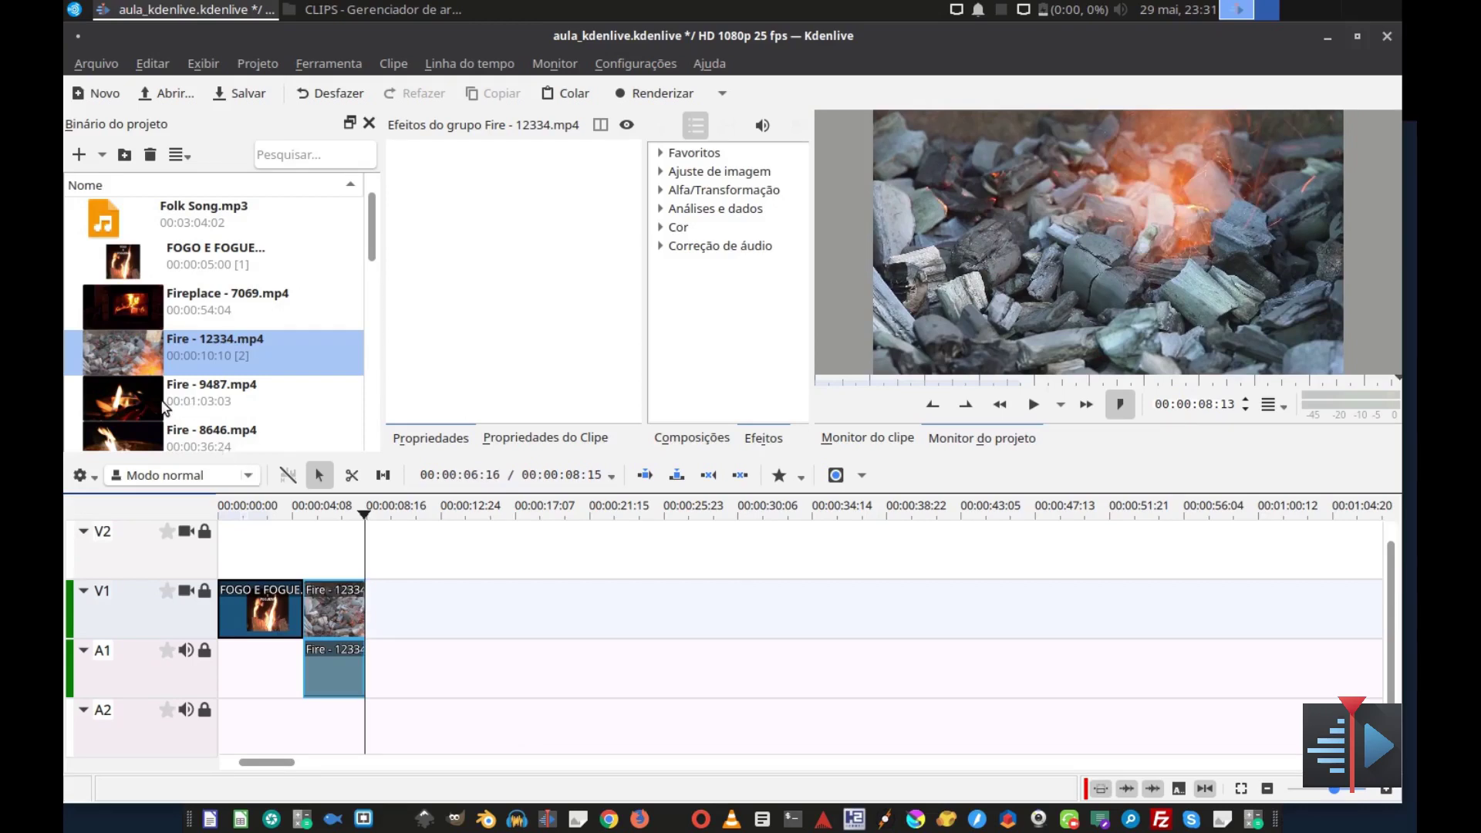
- Open Fire - 6068.mp4 from the bin in the clip monitor and preview it up to about 00:00:08:01
scroll(131, 304, down, 1)
scroll(131, 302, down, 1)
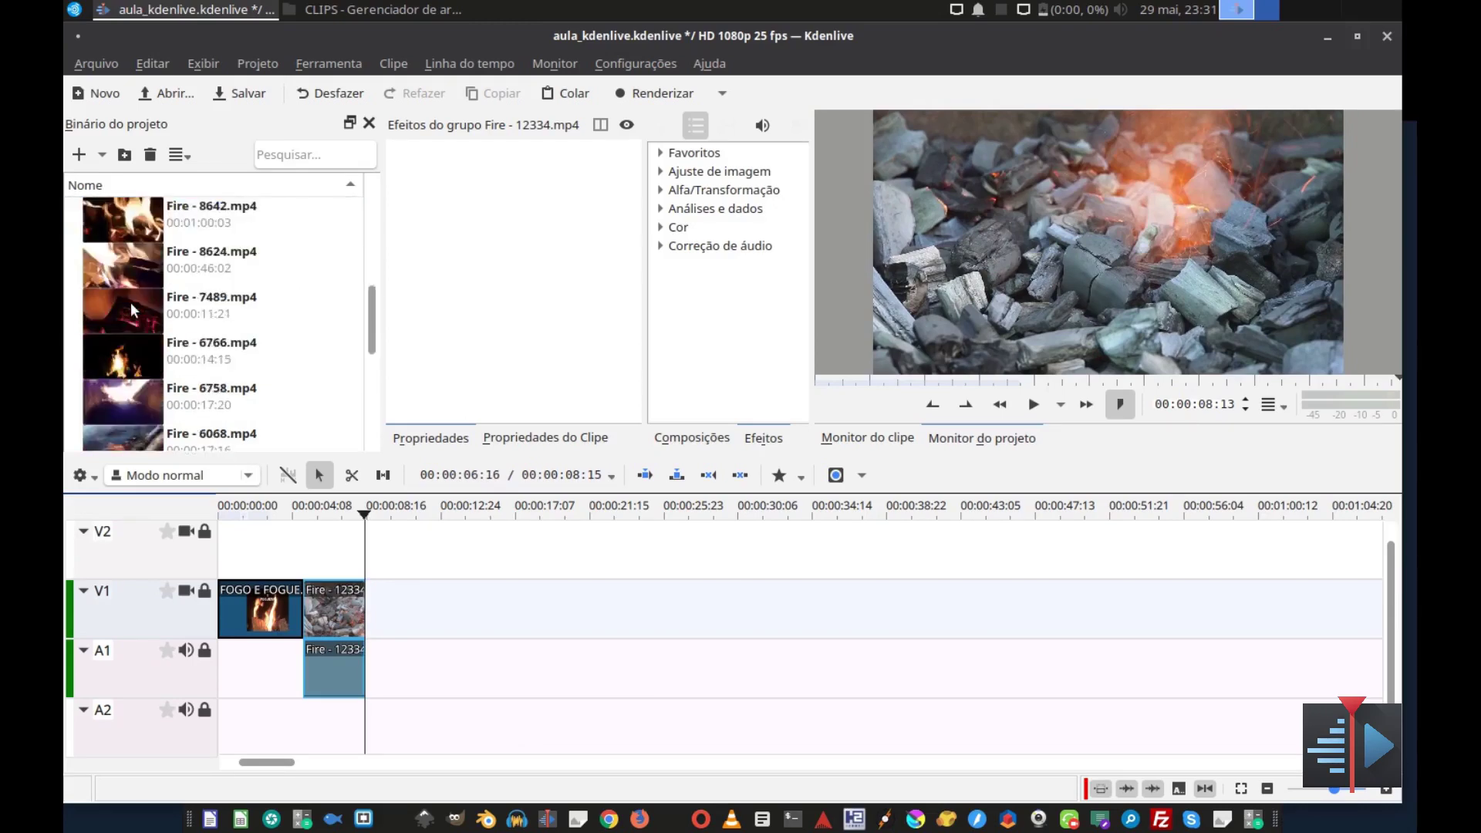
scroll(131, 303, down, 1)
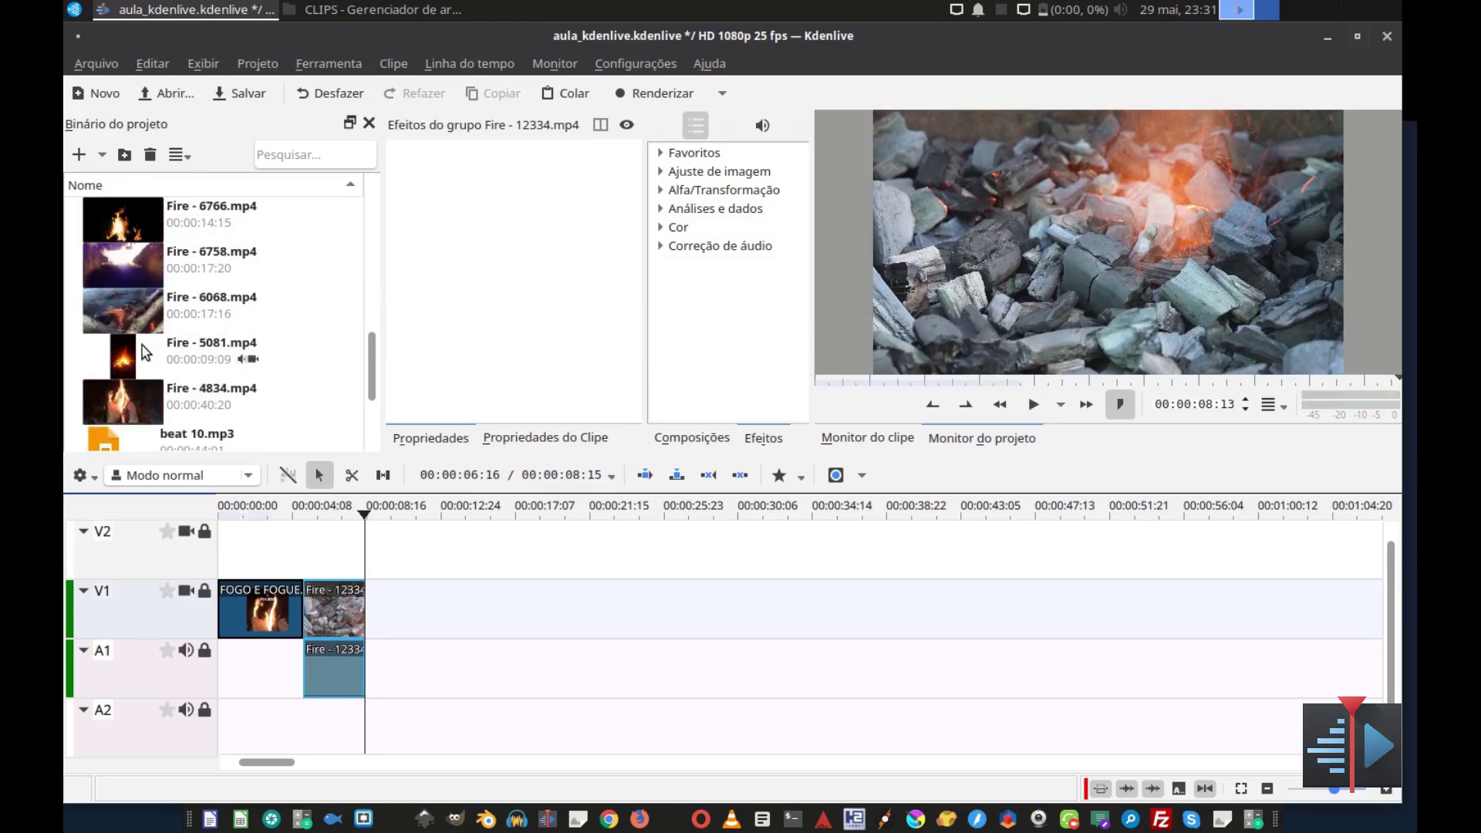
click(131, 316)
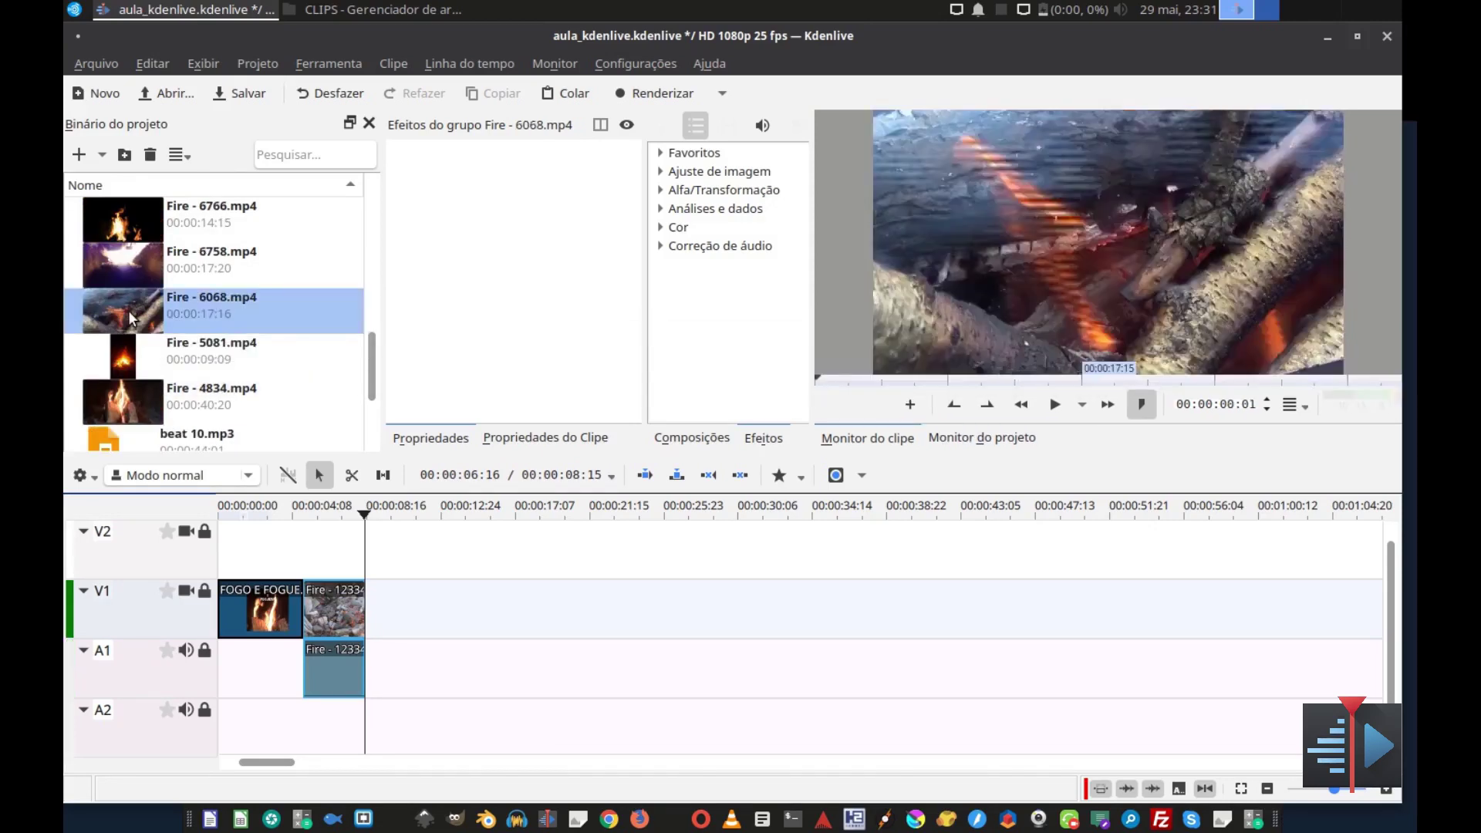
click(953, 225)
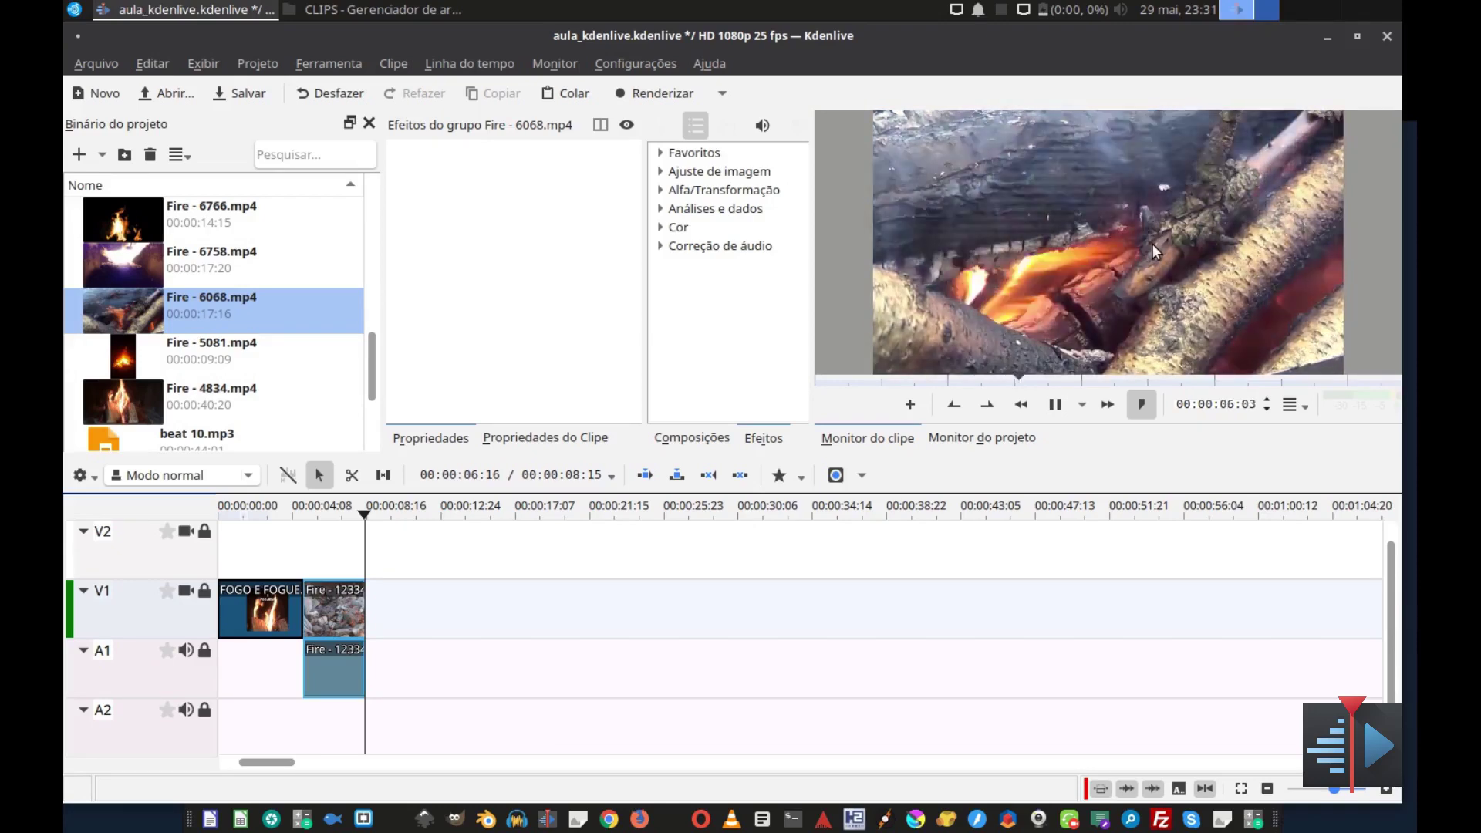
key(space)
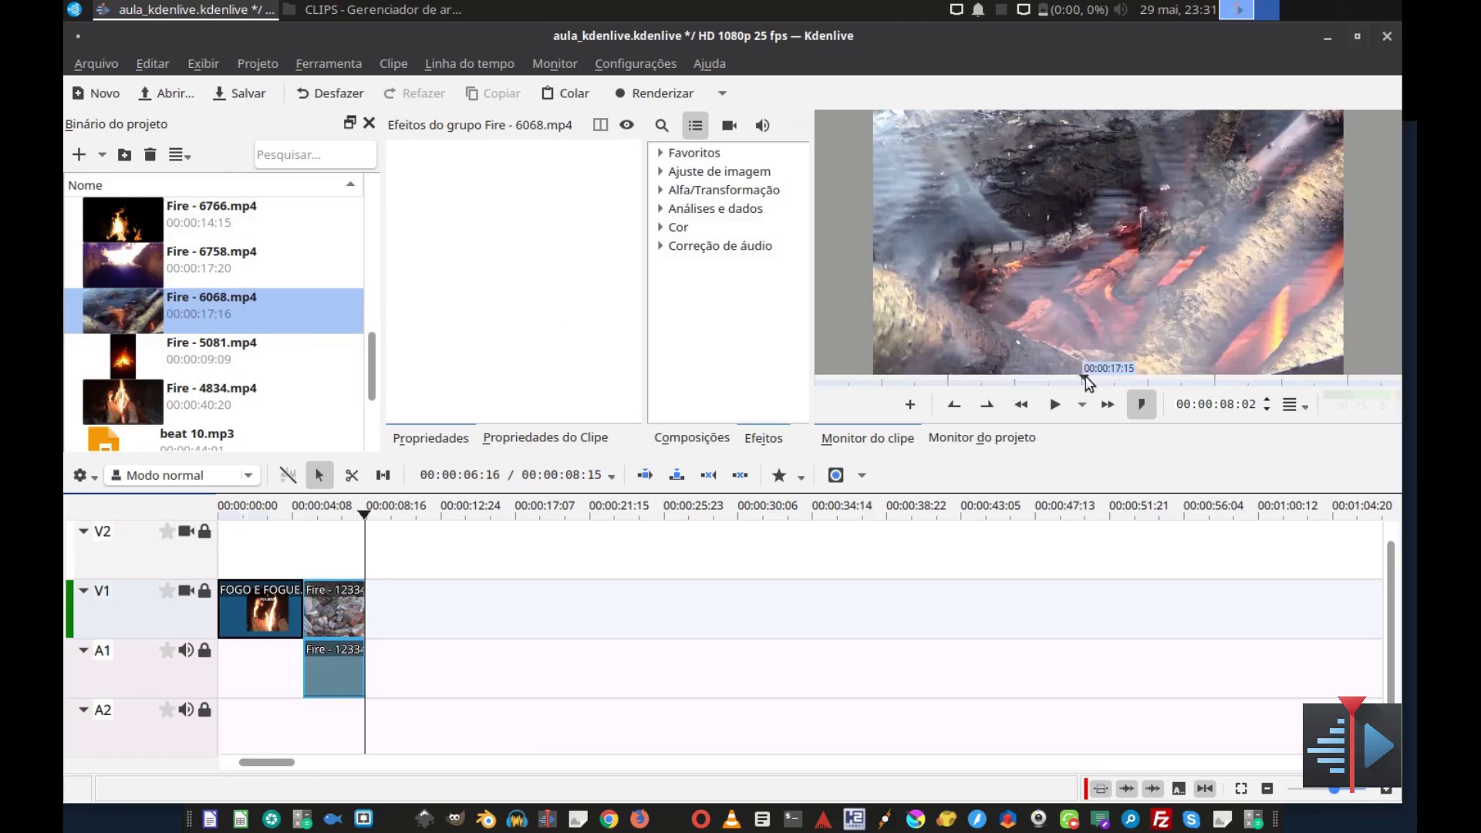
key(Left)
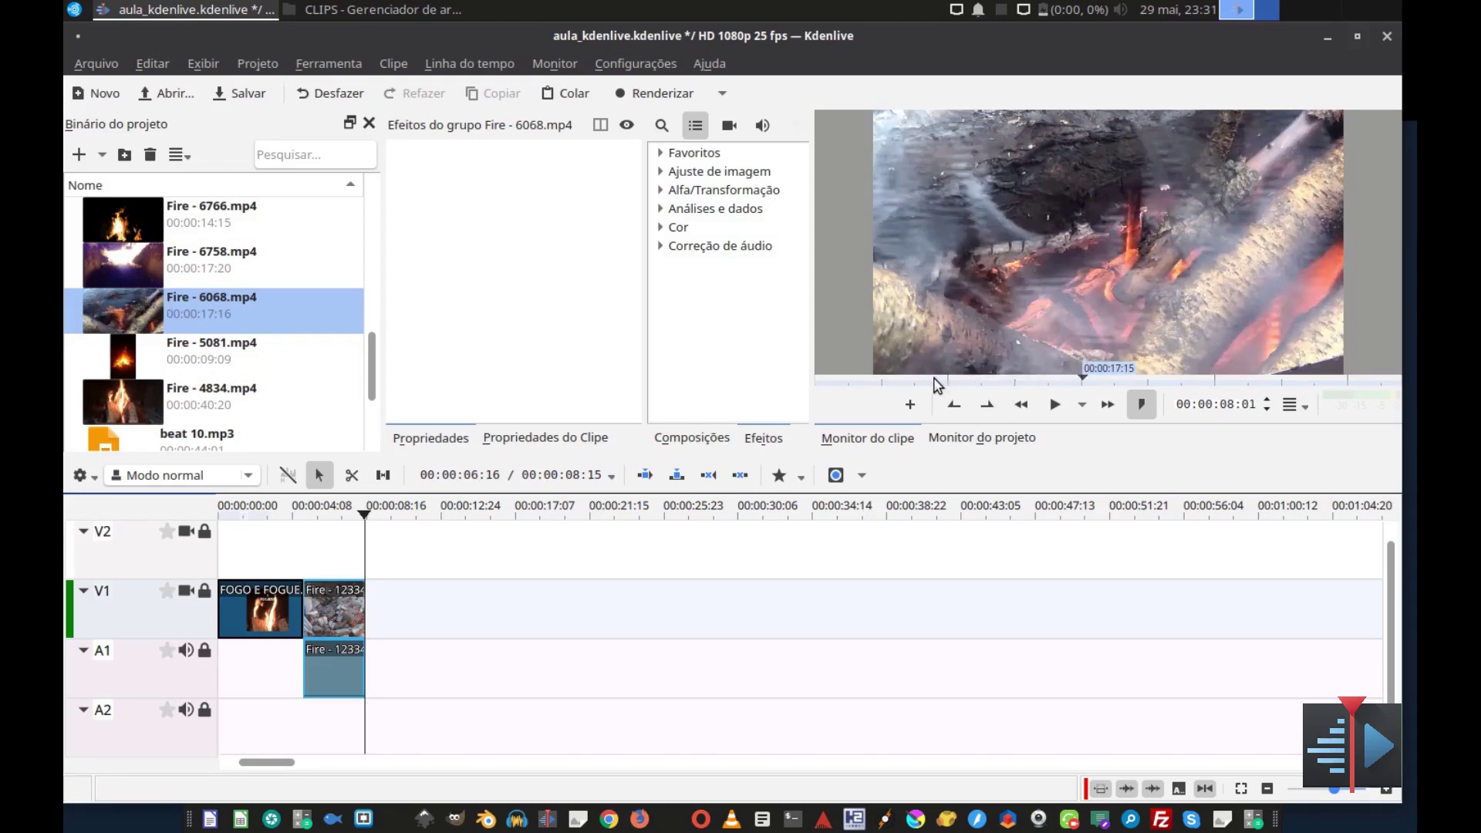
- Replay Fire - 6068.mp4 from its start and set its in point at 00:00:03:23
click(902, 380)
drag(898, 378, 822, 378)
click(1007, 336)
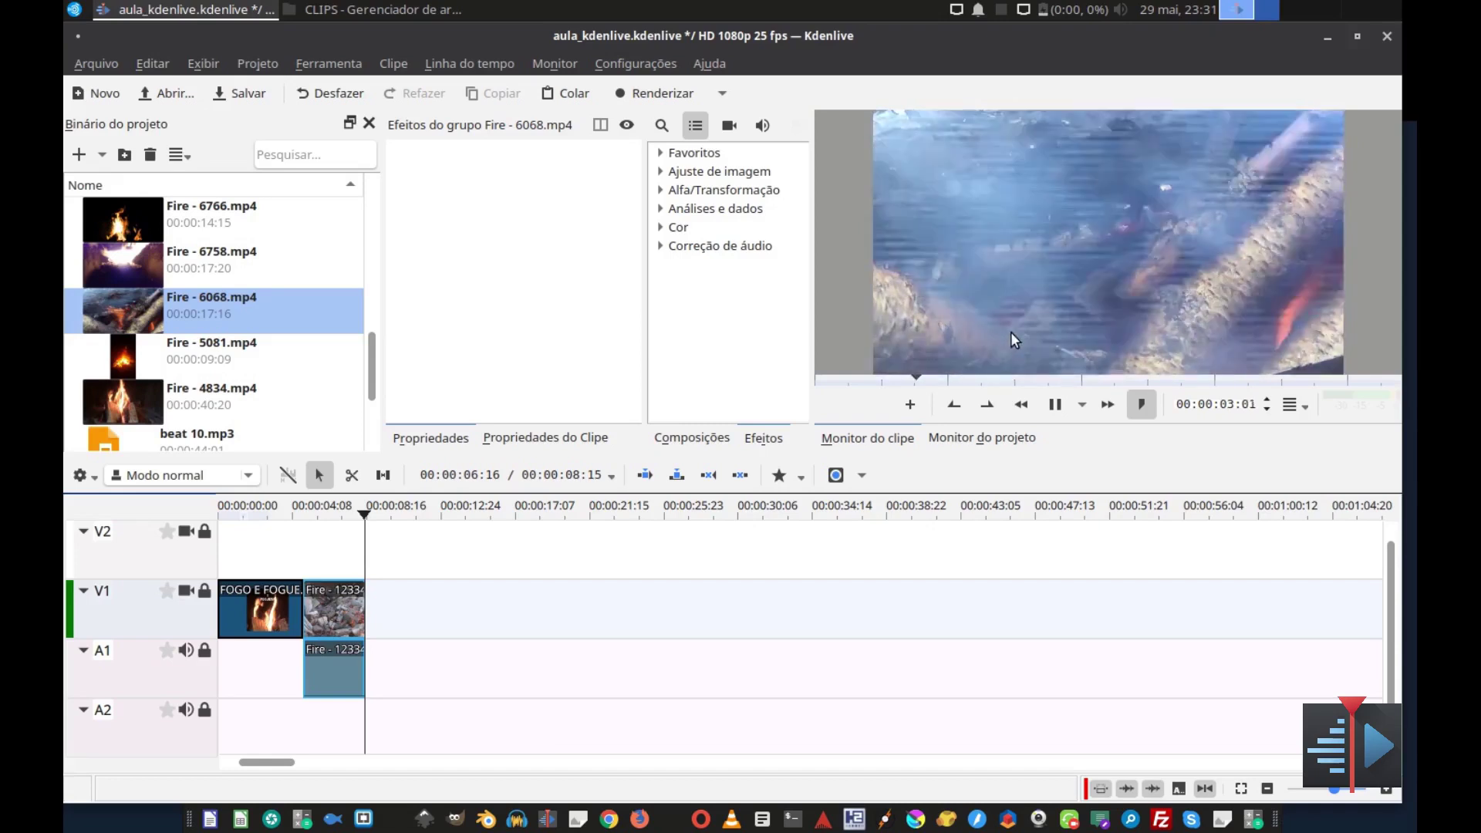
click(1011, 331)
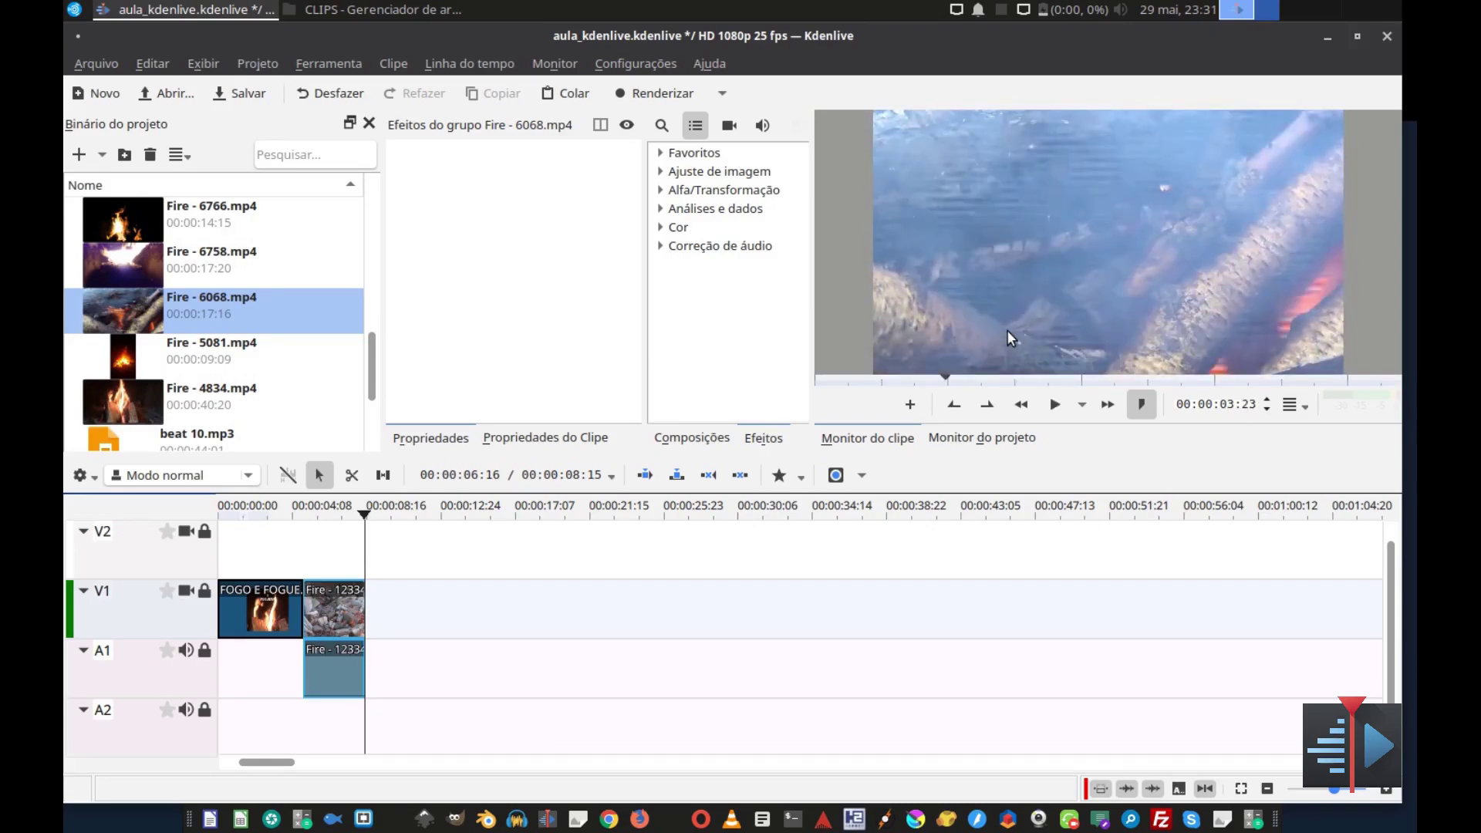
click(955, 406)
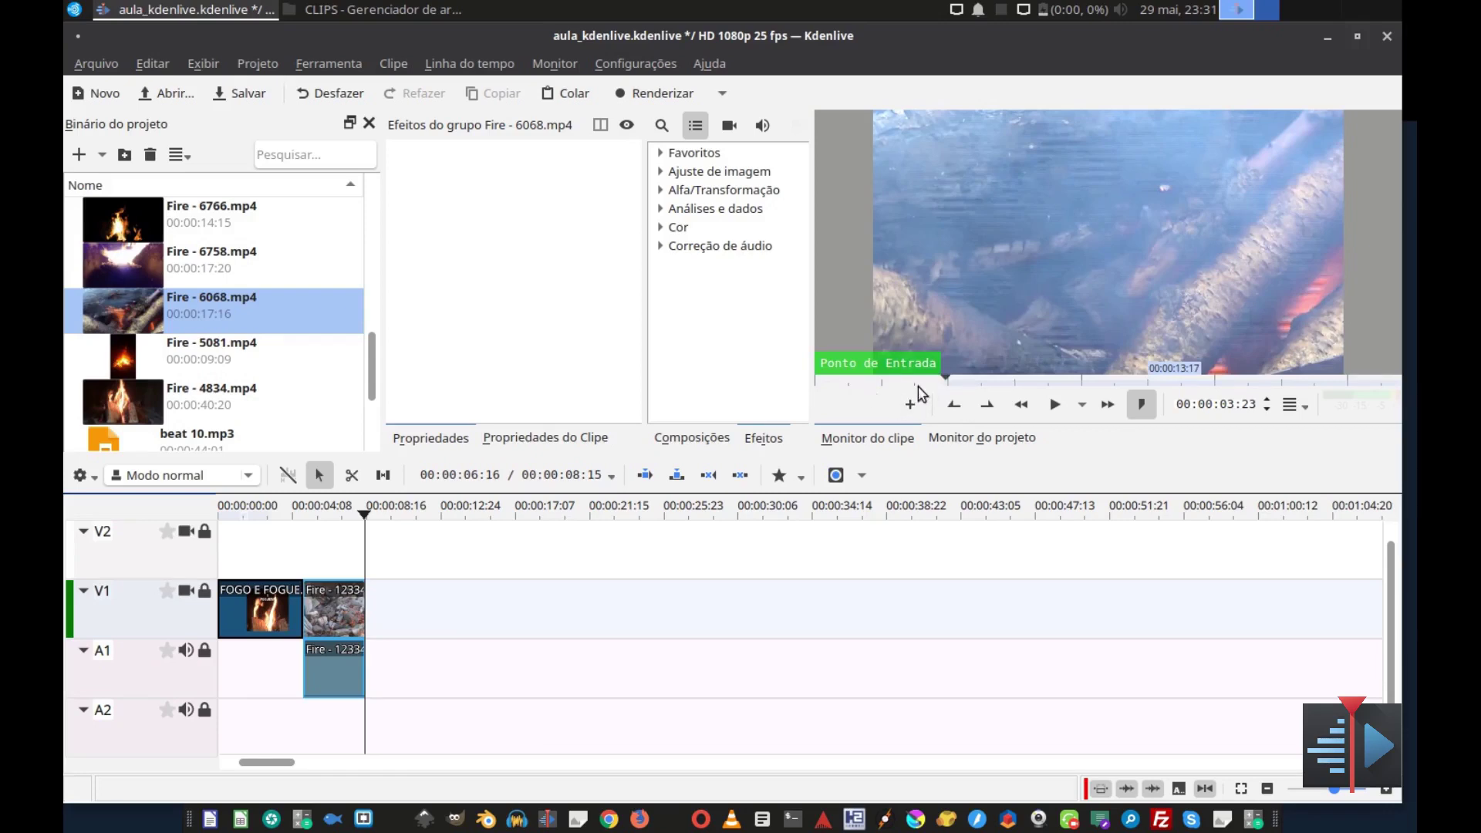
- Set the out point of Fire - 6068.mp4 at 00:00:07:01 and place the marked section after the Fire - 12334.mp4 clip on V1
click(1034, 306)
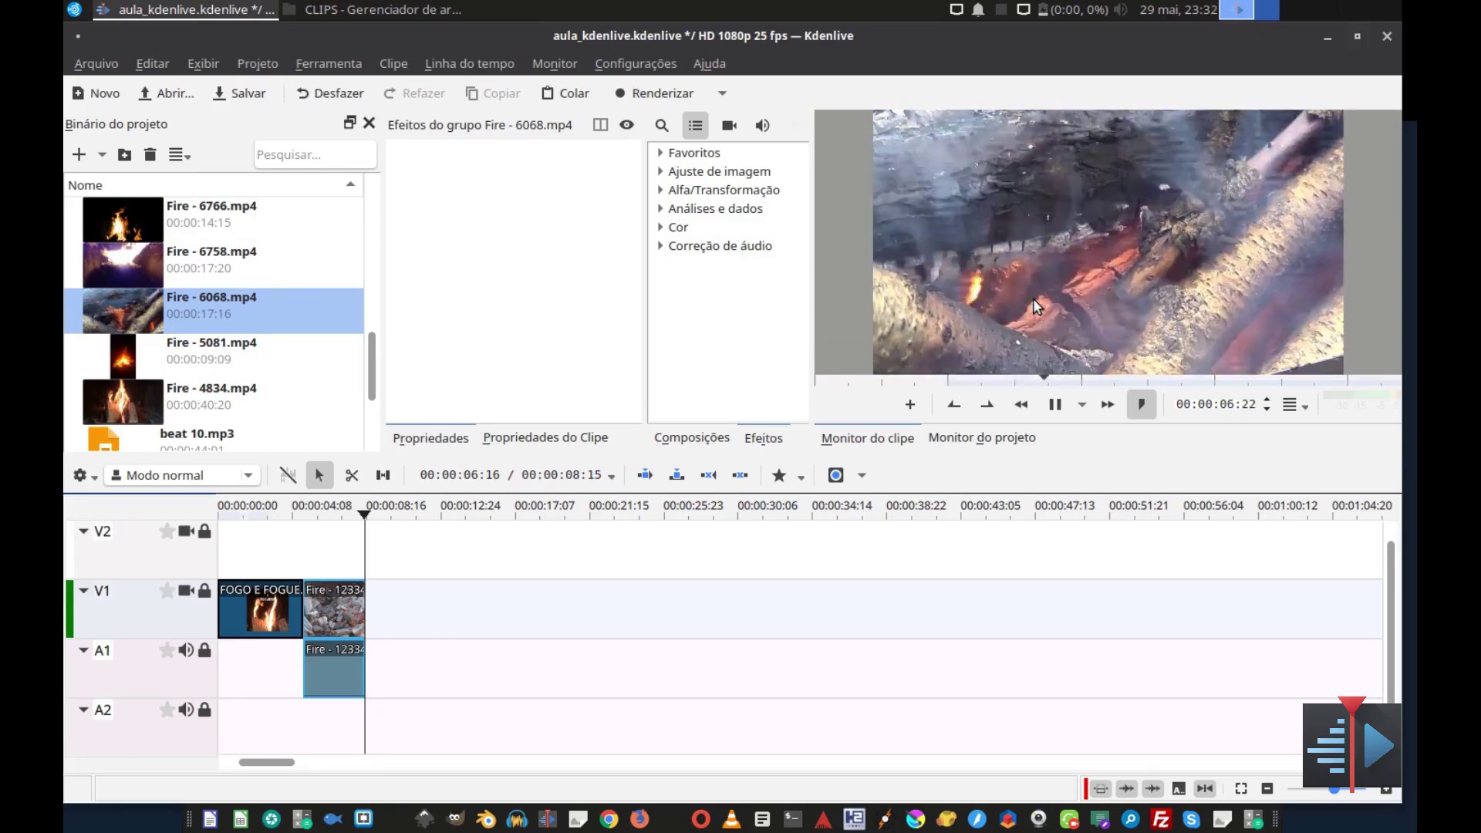
click(1034, 299)
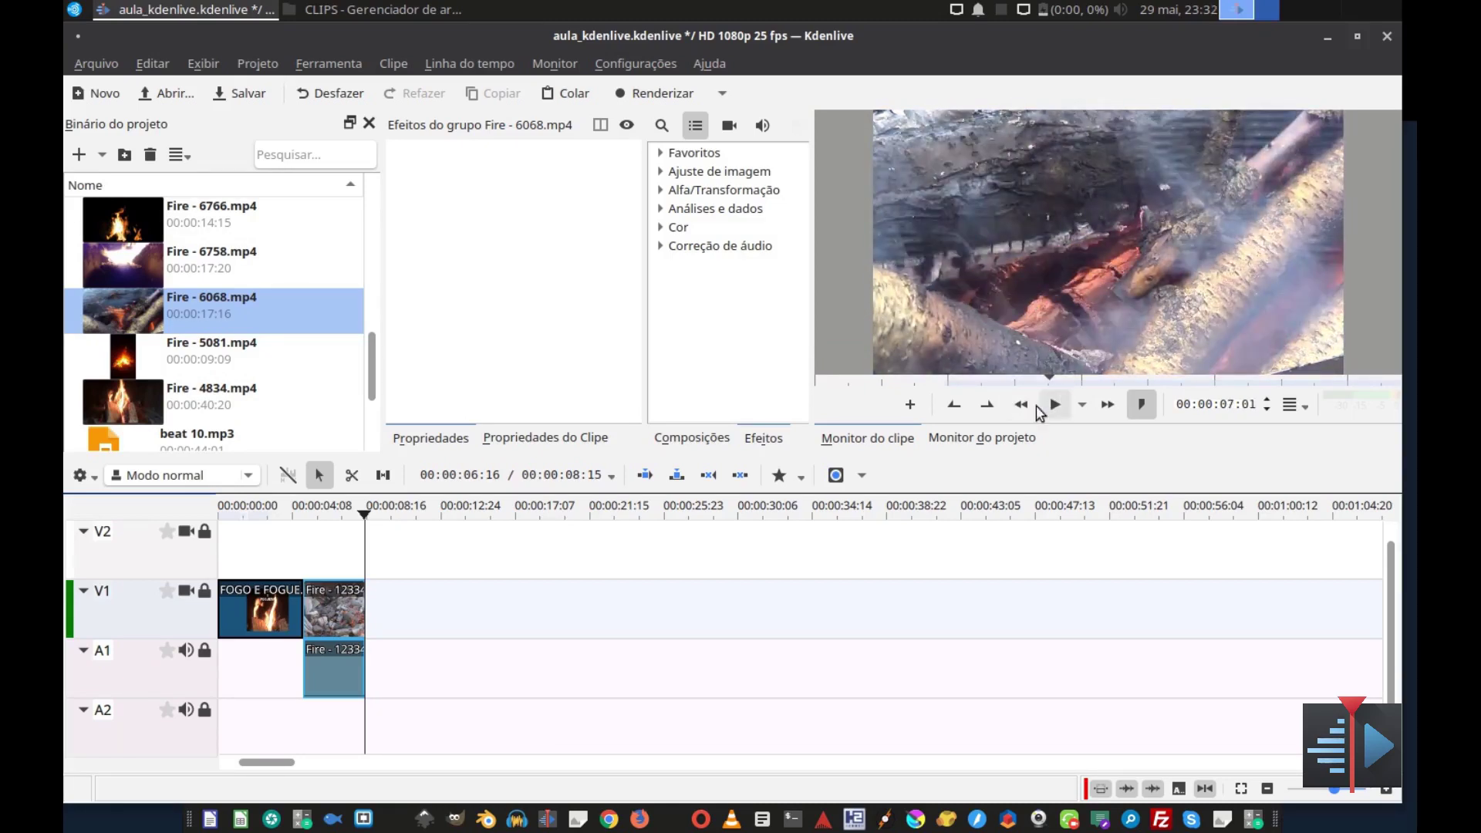
click(993, 409)
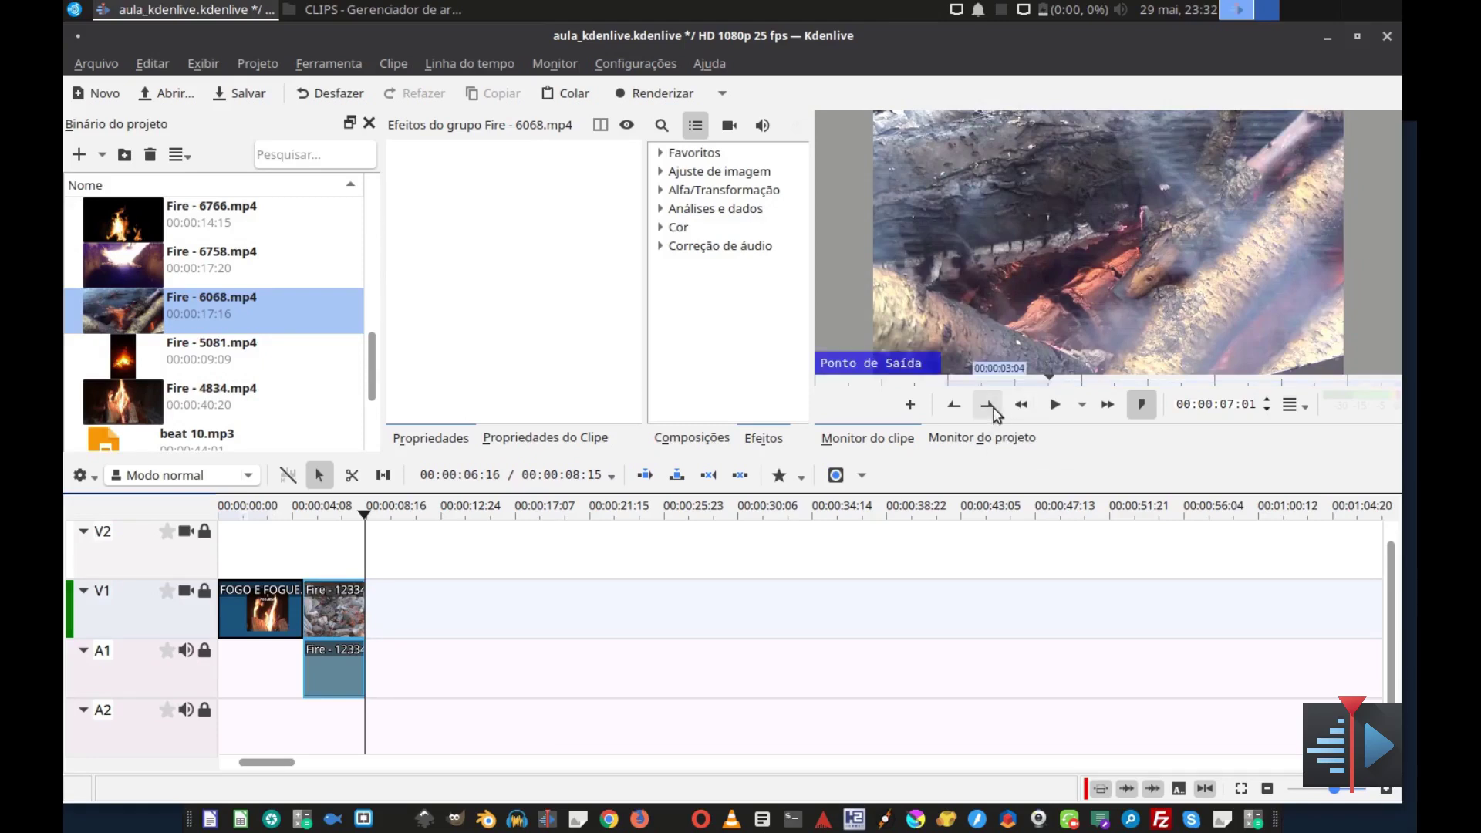
drag(1106, 319, 369, 661)
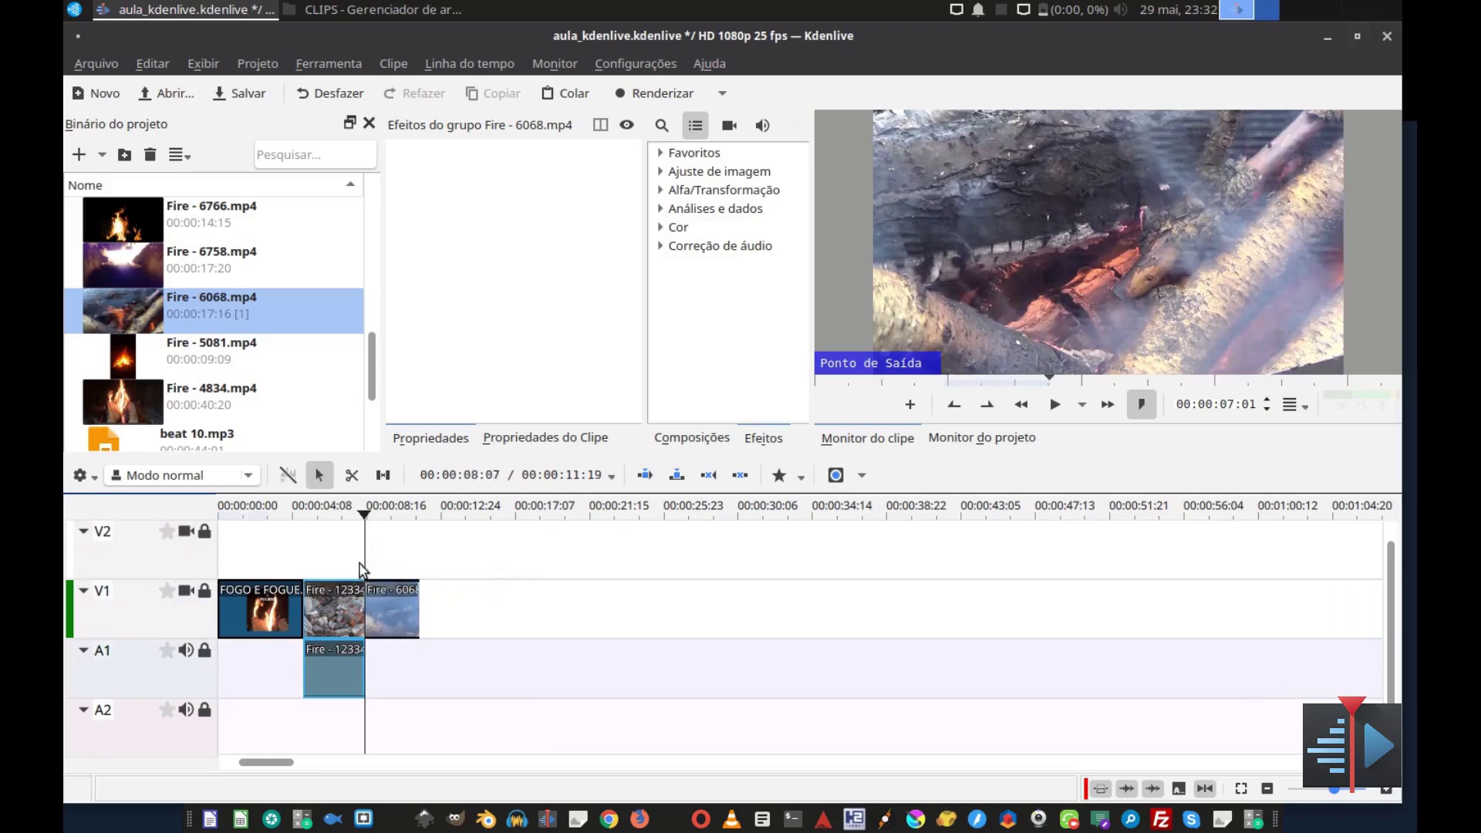
- Play back the Fire - 6068.mp4 clip and review the cut from Fire - 12334.mp4 at a closer timeline scale
key(space)
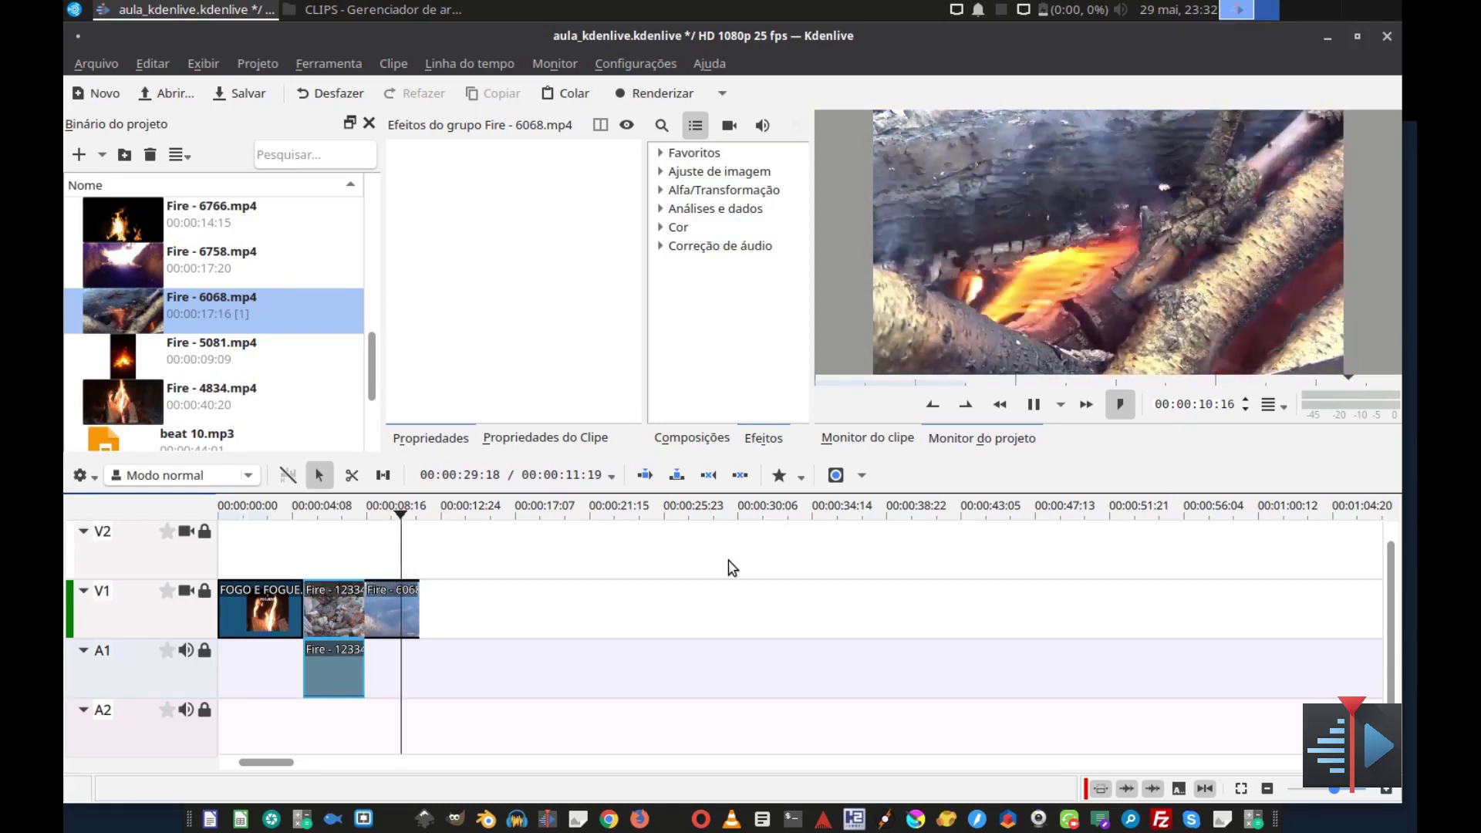
key(space)
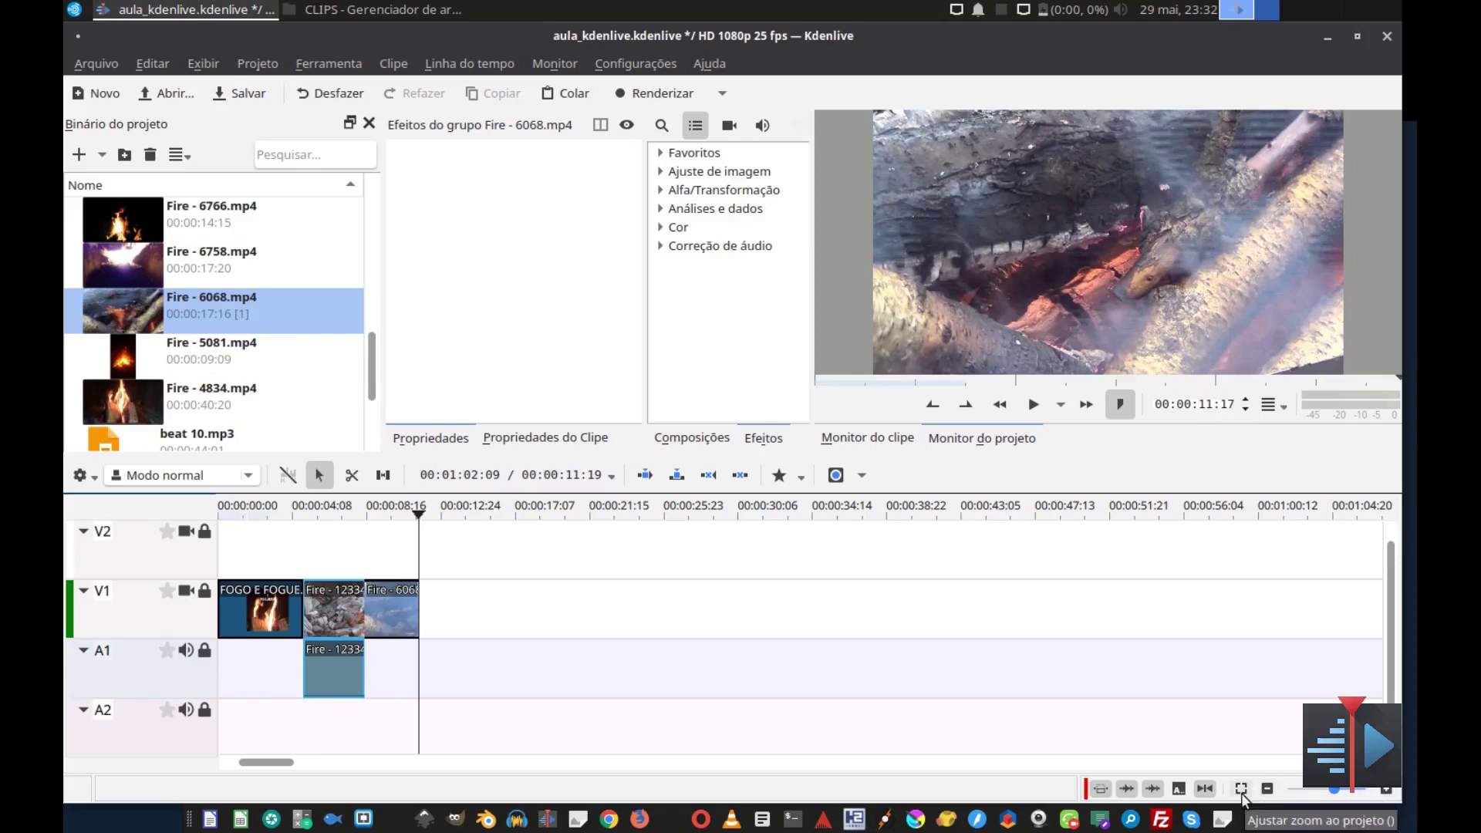
click(1384, 790)
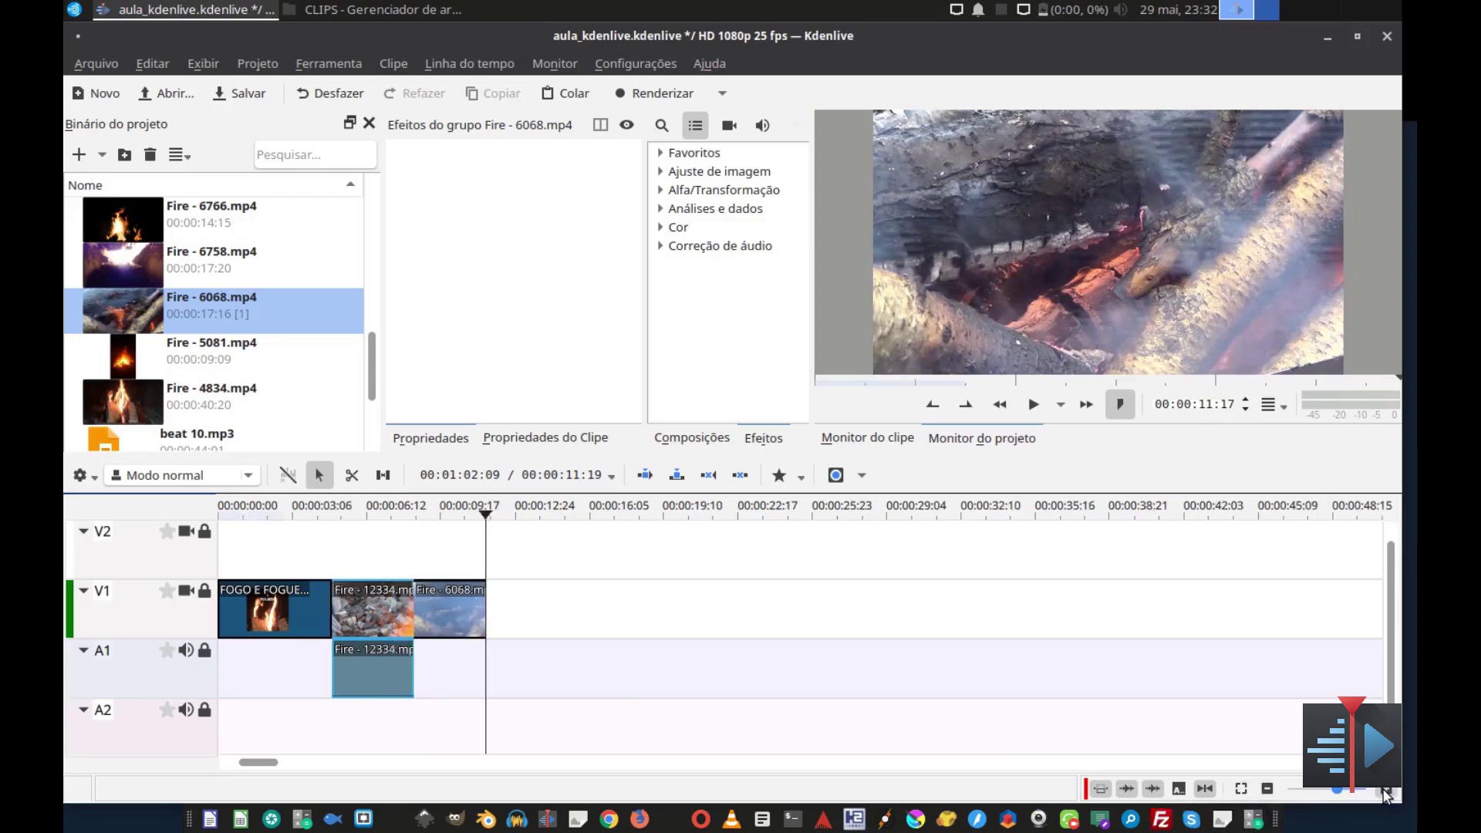
click(1384, 792)
click(1384, 791)
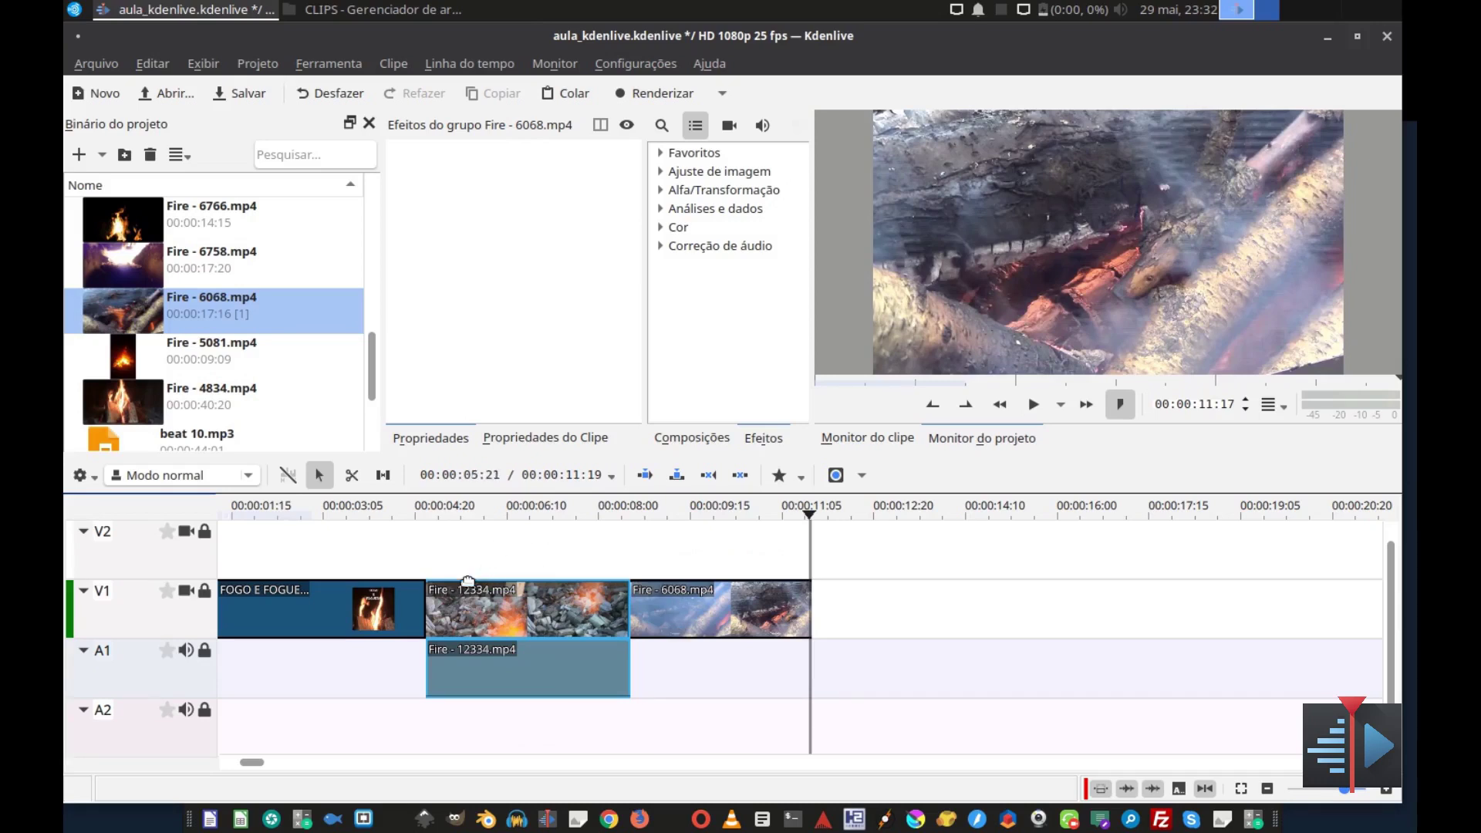
click(423, 553)
key(space)
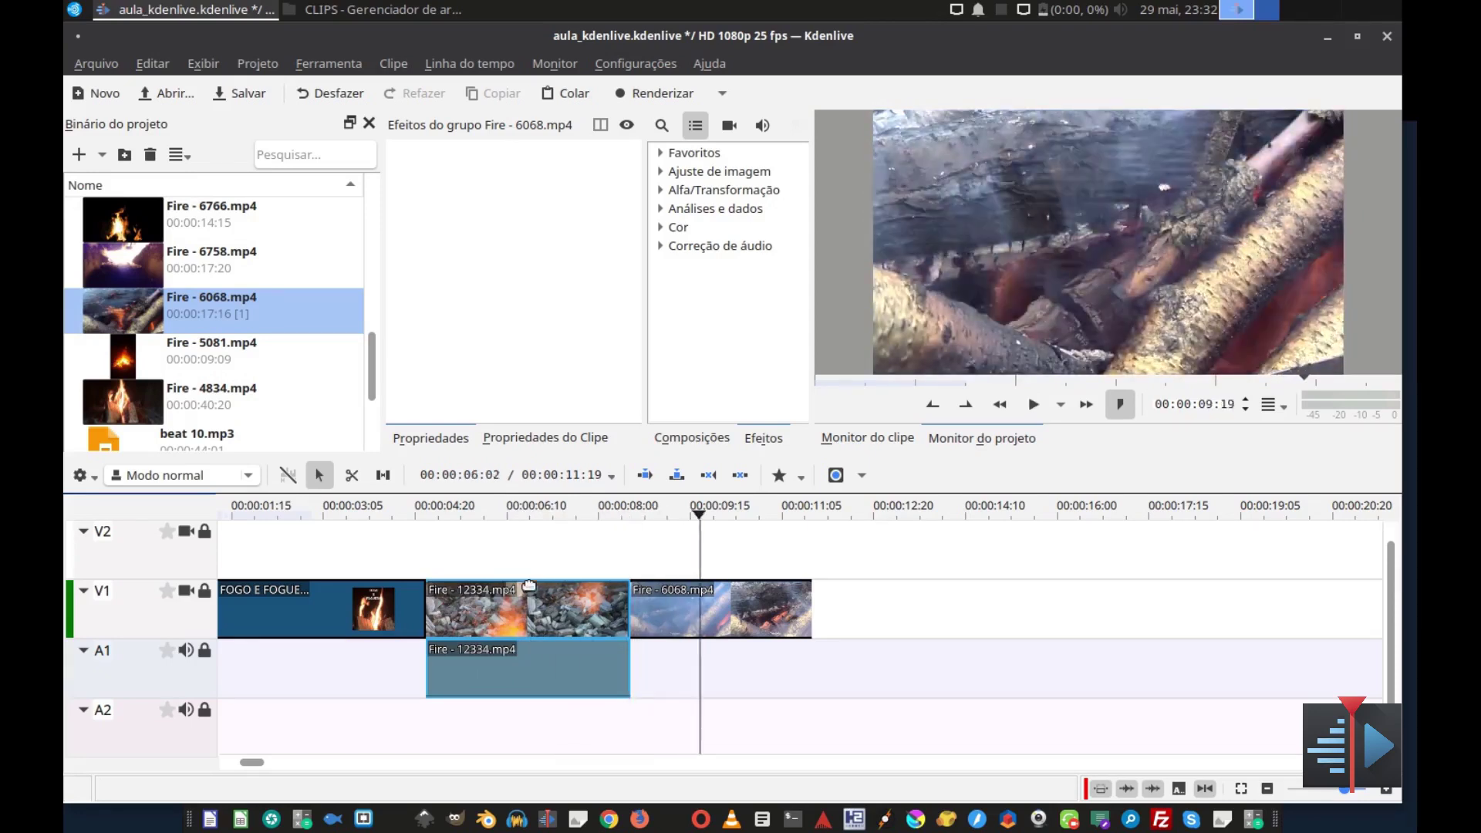
key(space)
- Move the Fire - 6068.mp4 clip up to V2, slightly overlapping the end of Fire - 12334.mp4, and add a dissolve wipe over the overlap
drag(656, 602, 650, 568)
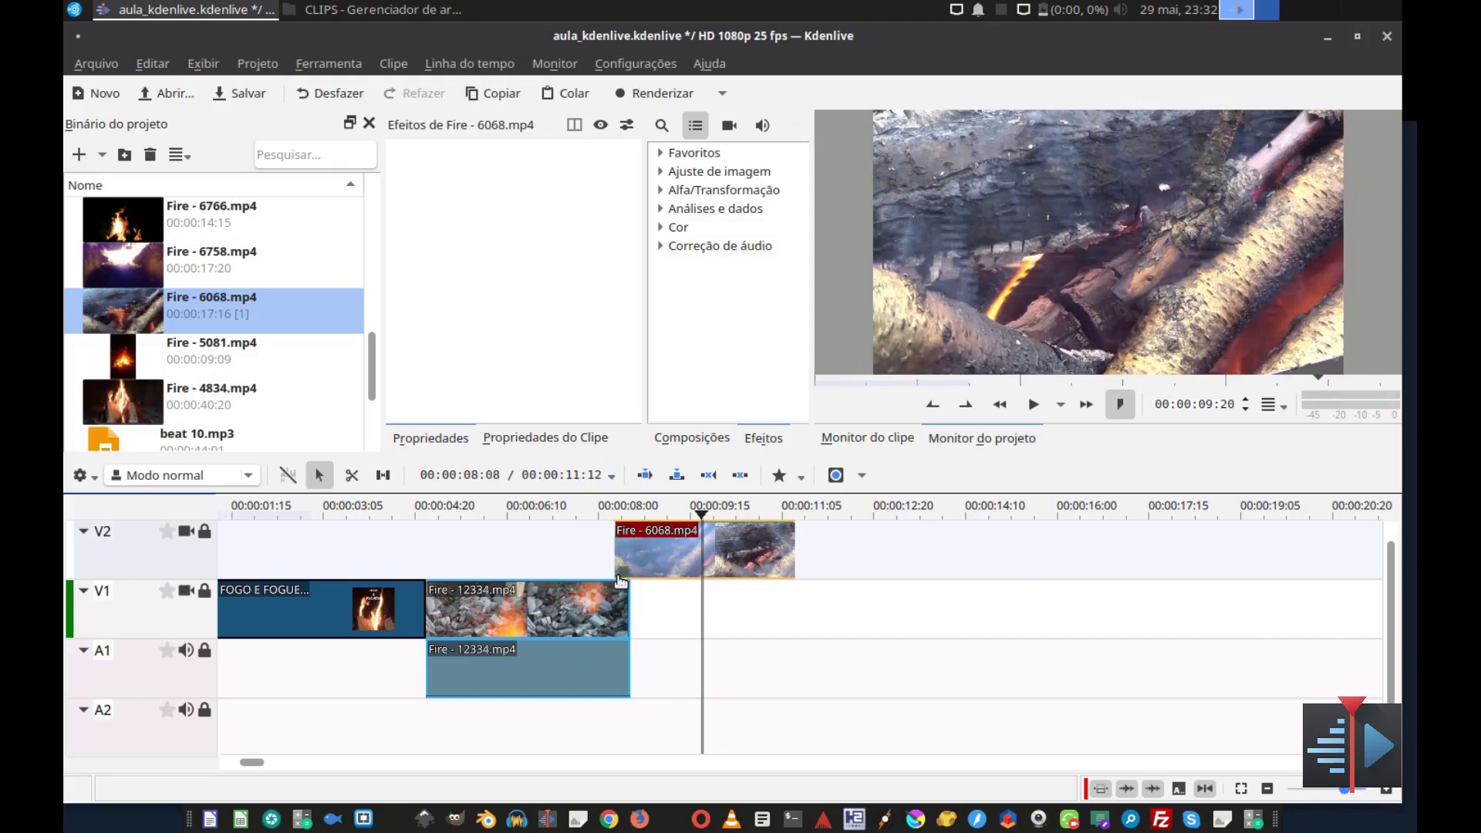
click(622, 577)
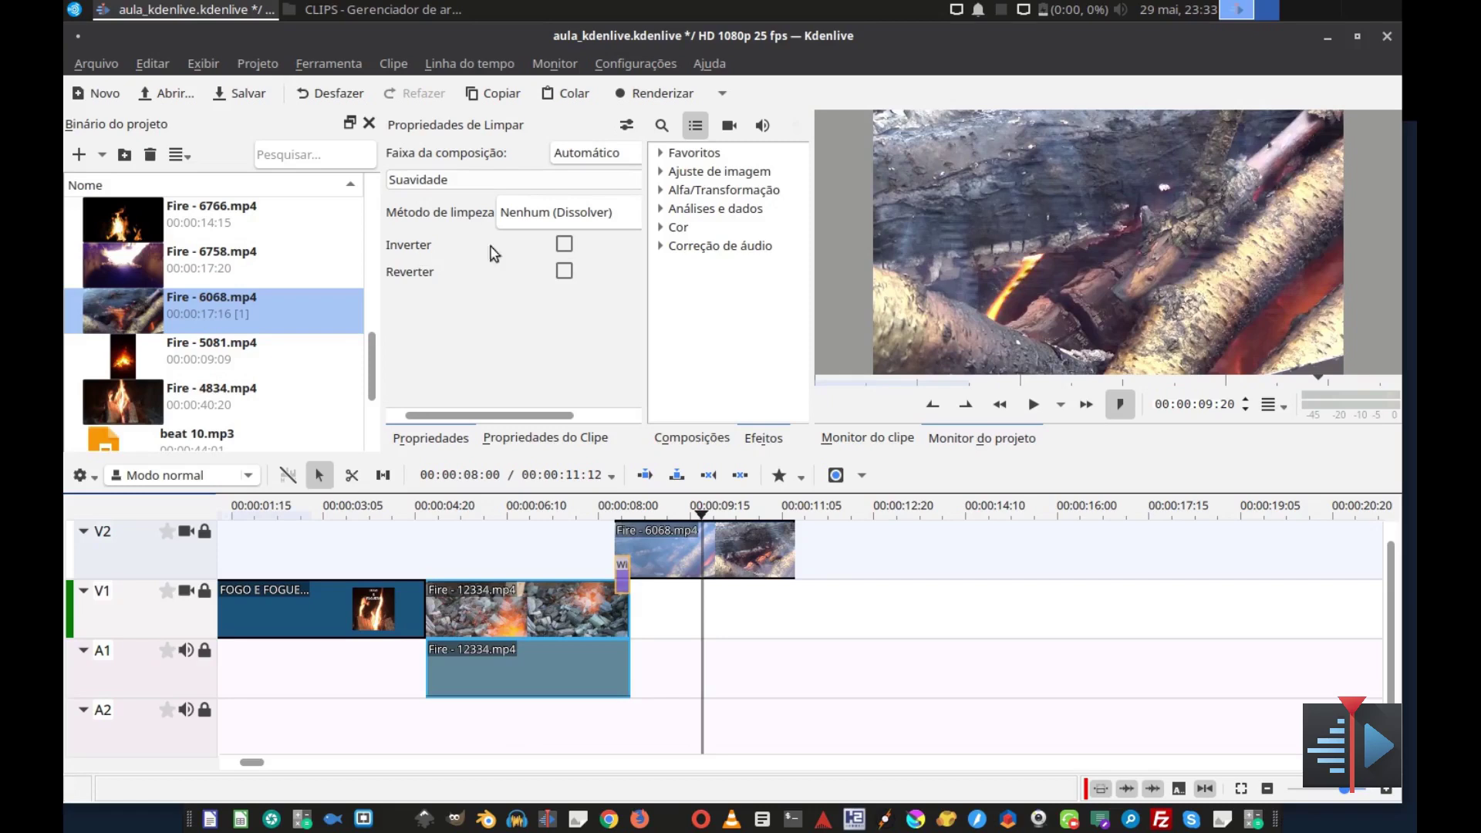
click(611, 569)
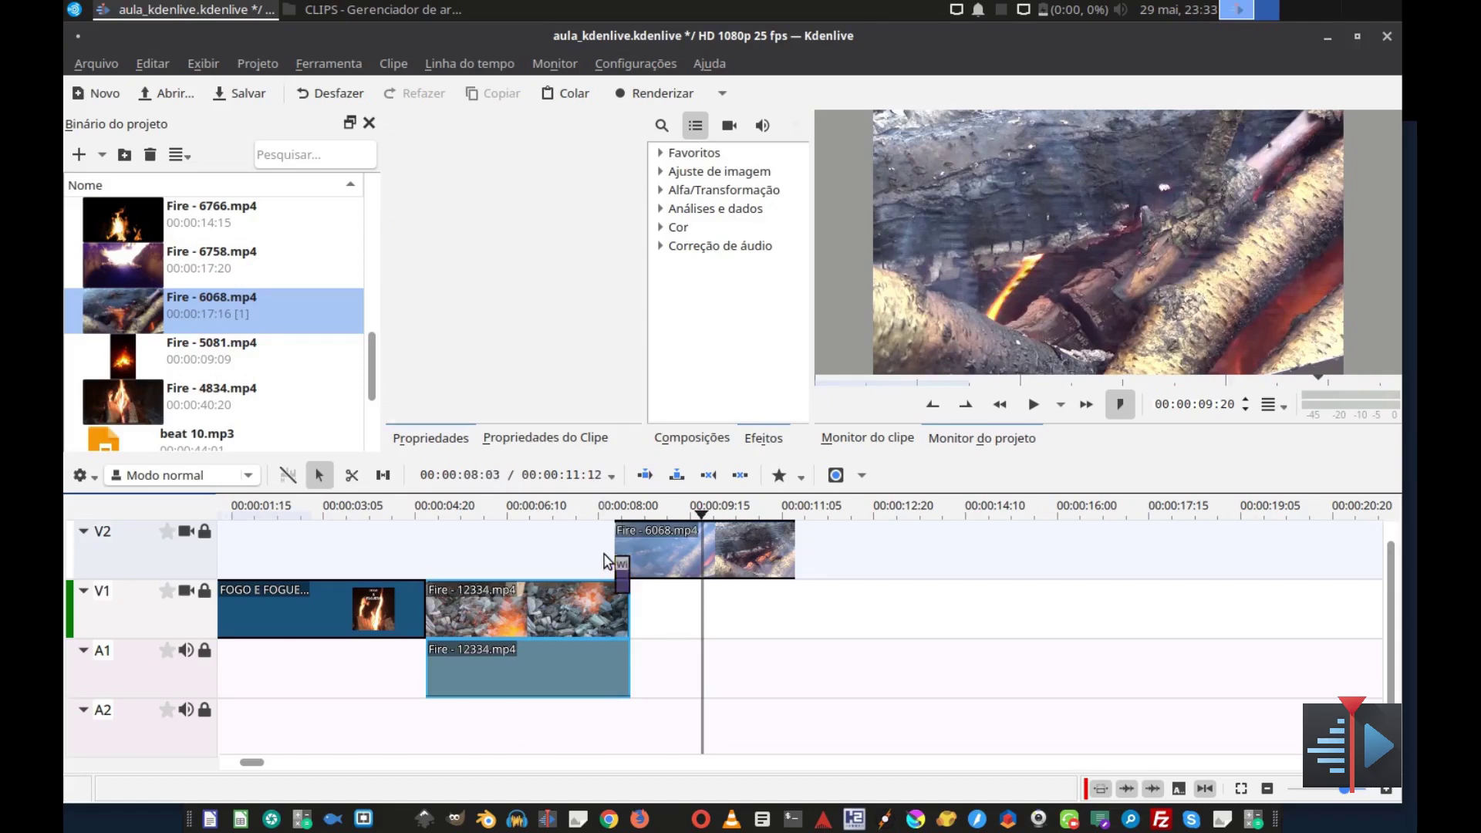
- Replay the timeline around Fire - 12334.mp4 and review the dissolve wipe into Fire - 6068.mp4
key(space)
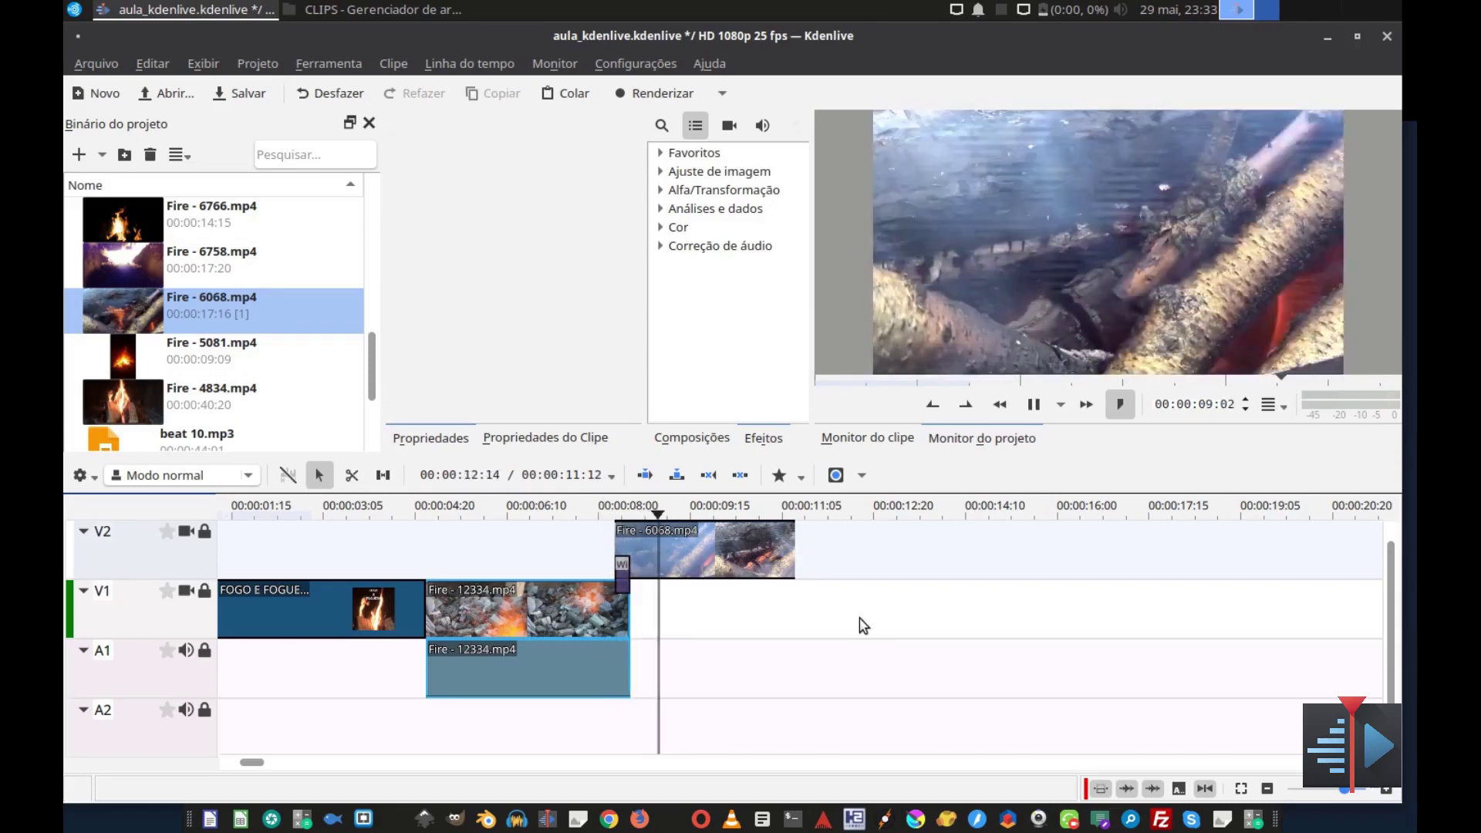
click(594, 544)
key(space)
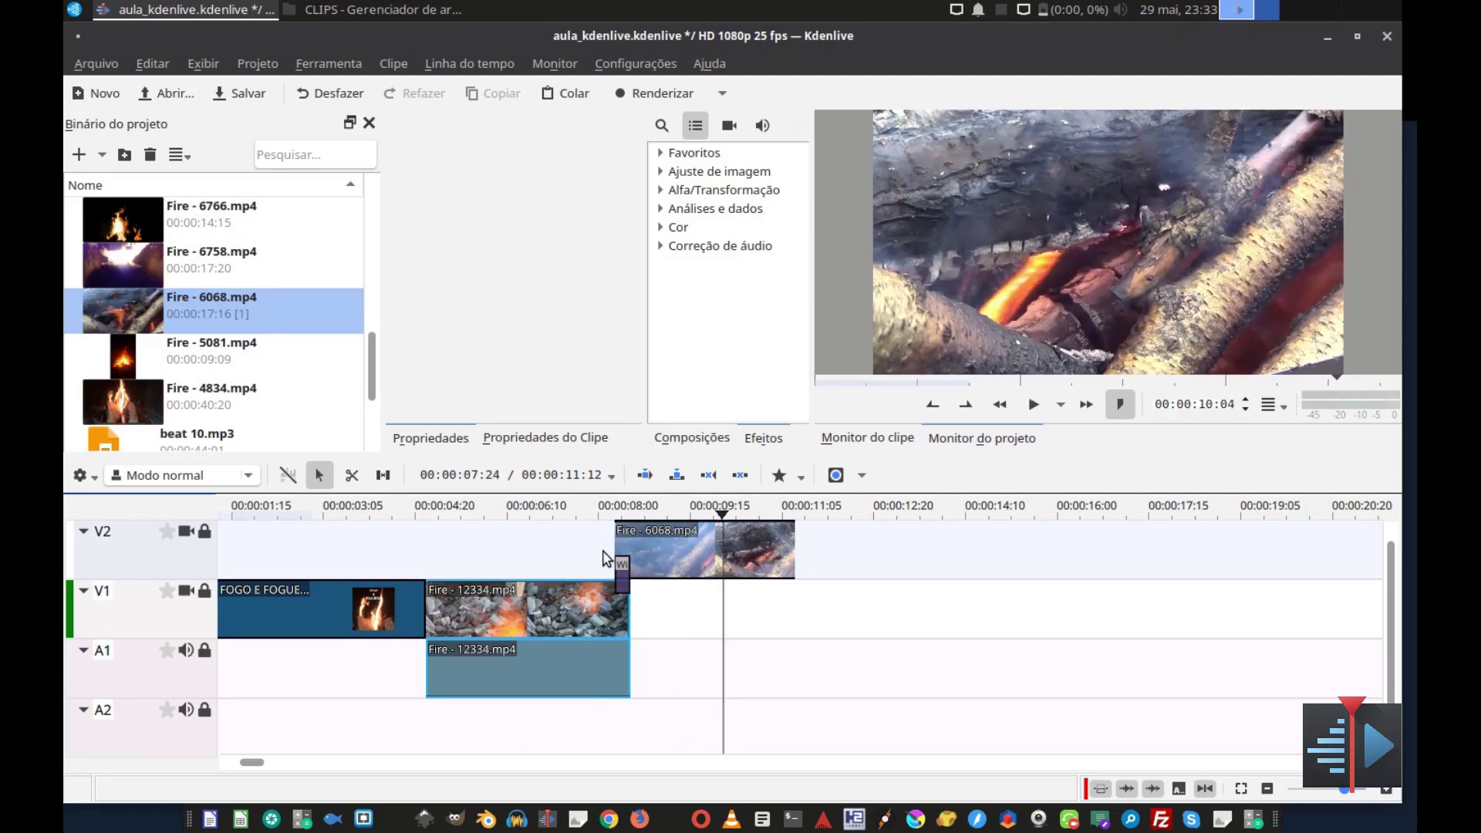
click(400, 563)
key(space)
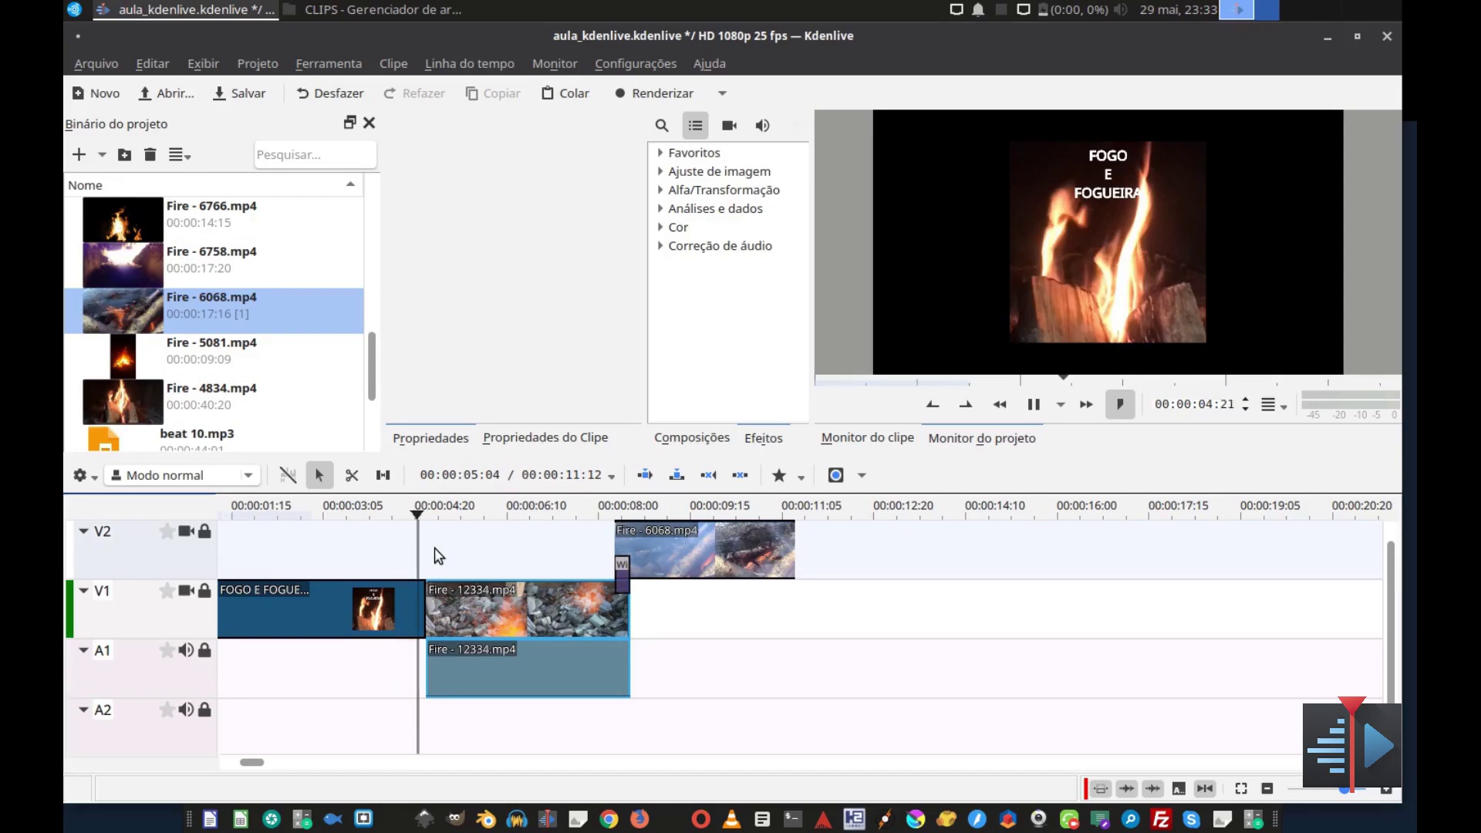
click(400, 546)
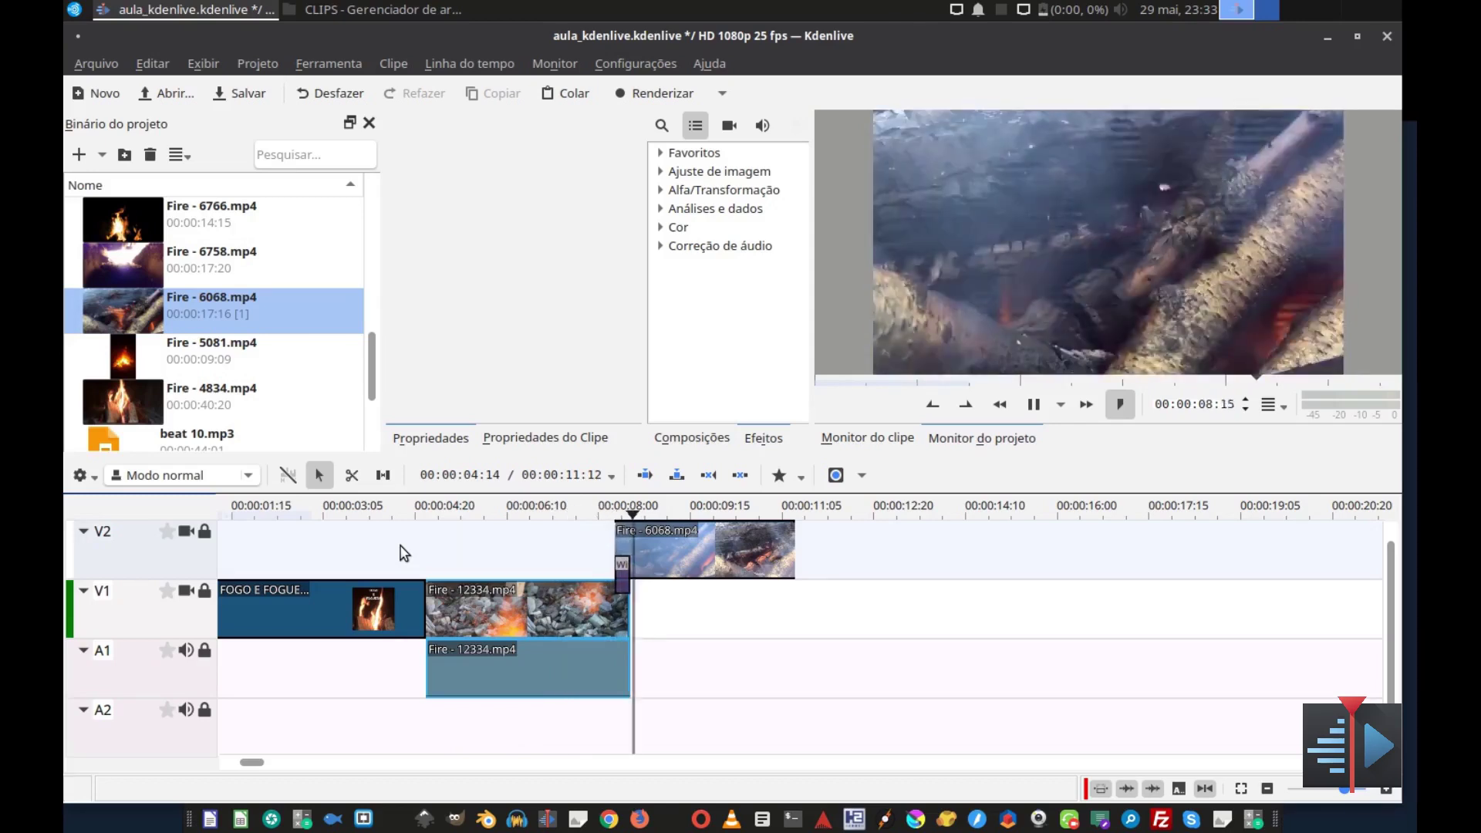
click(586, 566)
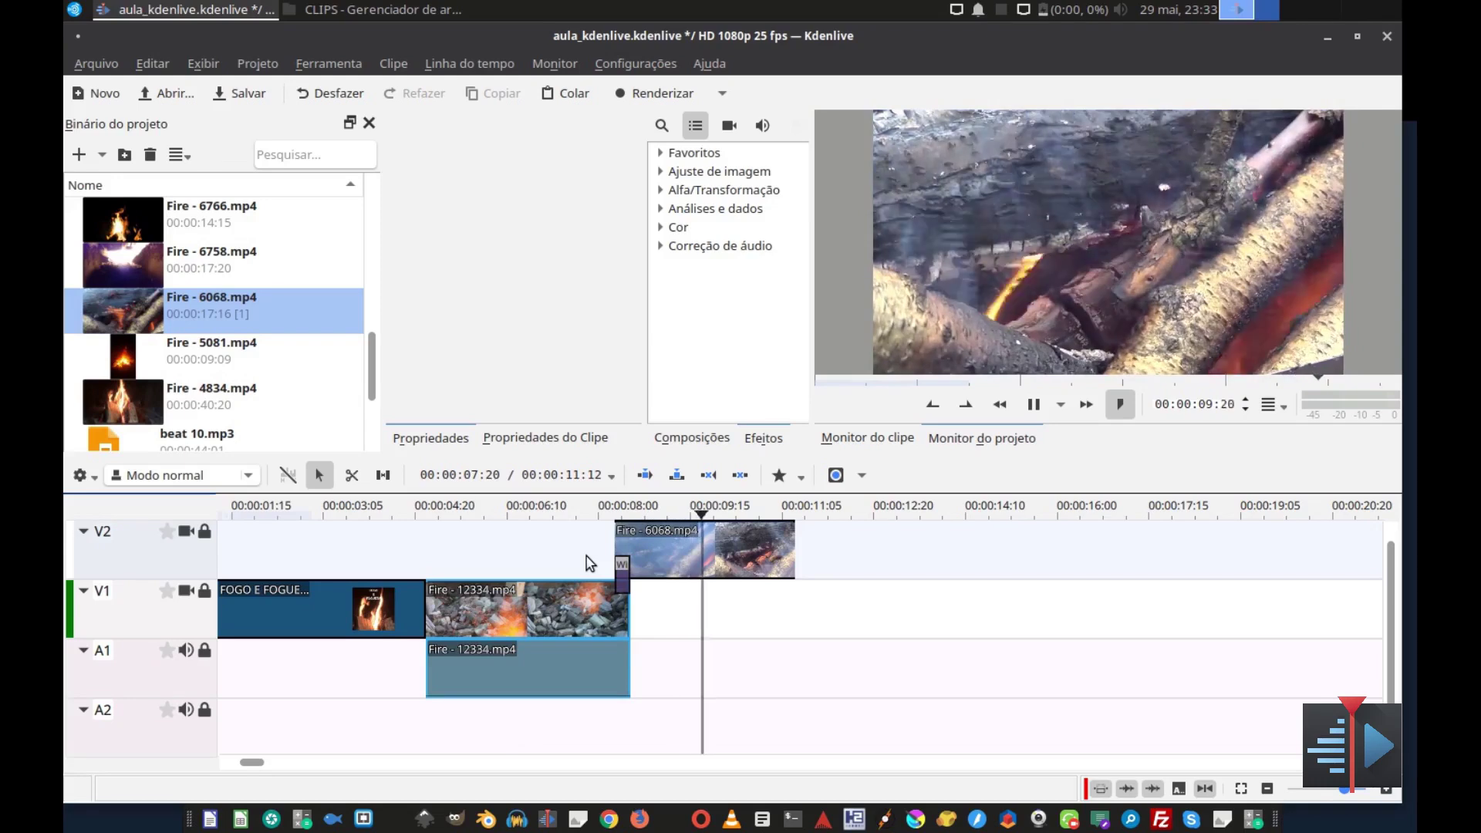
key(space)
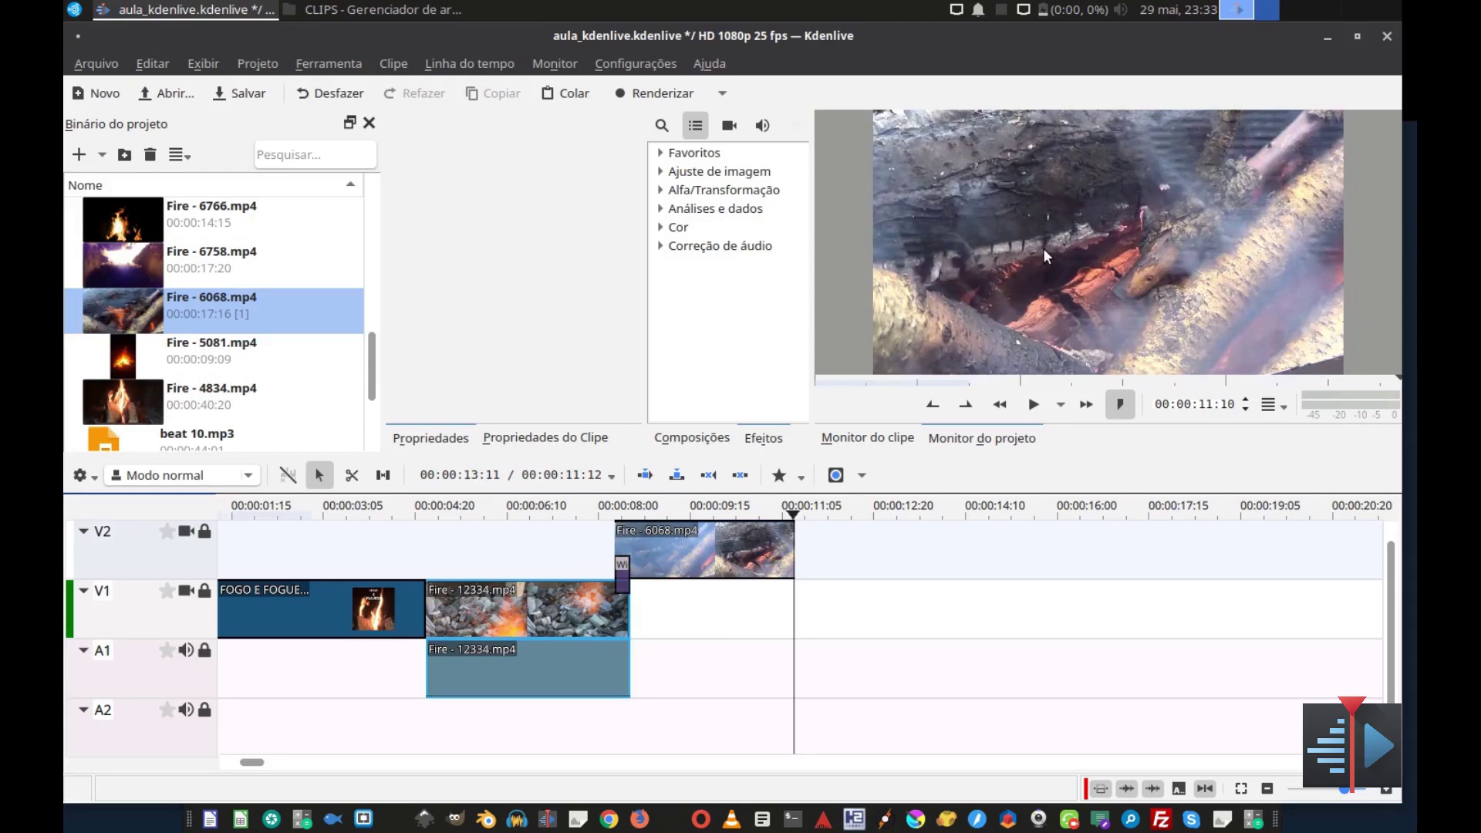
- Preview Fire - 7489.mp4 from the project bin and place it on V1, slightly overlapping the end of Fire - 6068.mp4
scroll(132, 375, down, 2)
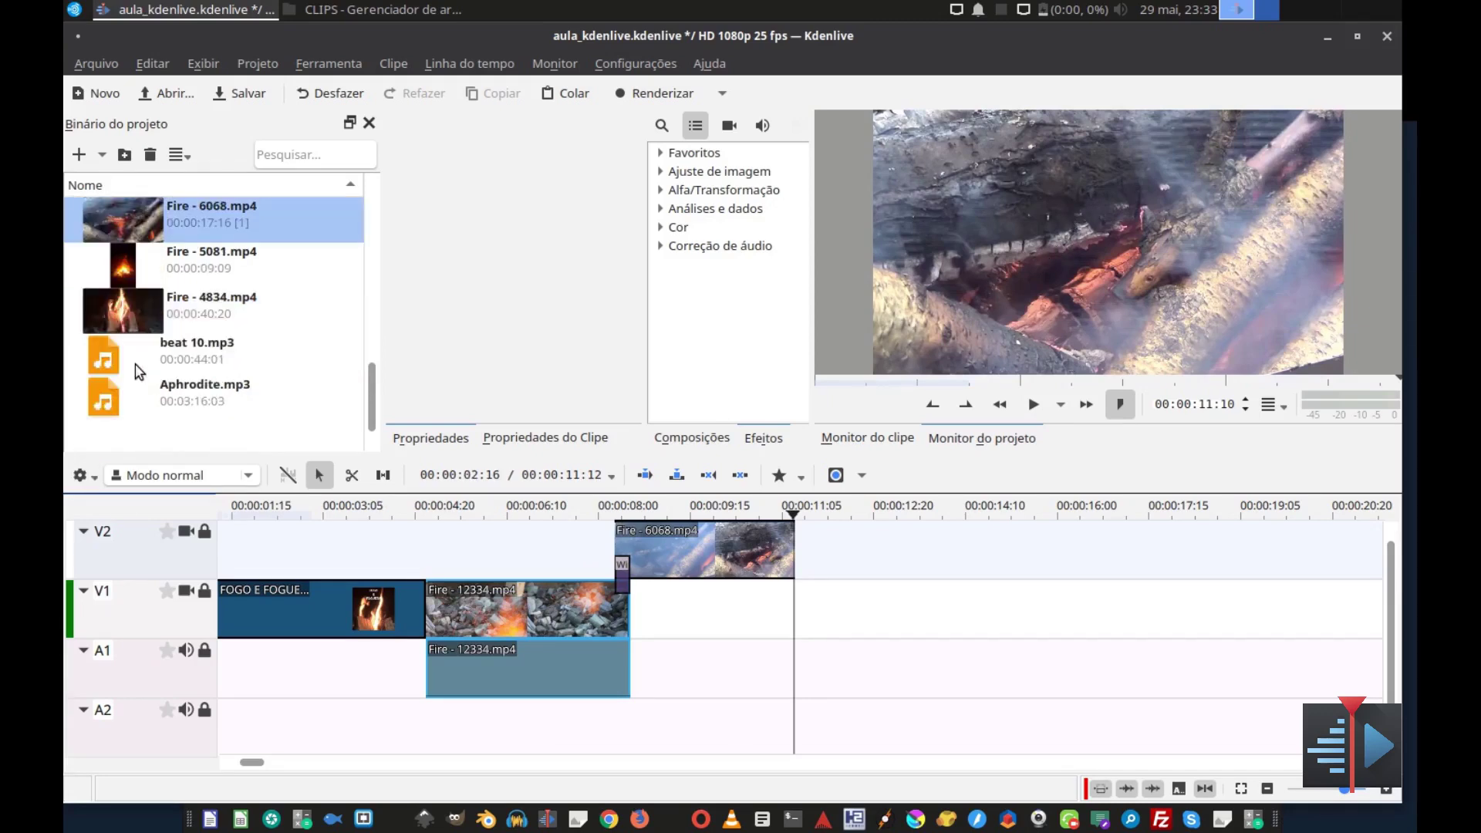
scroll(137, 367, up, 5)
scroll(135, 360, up, 3)
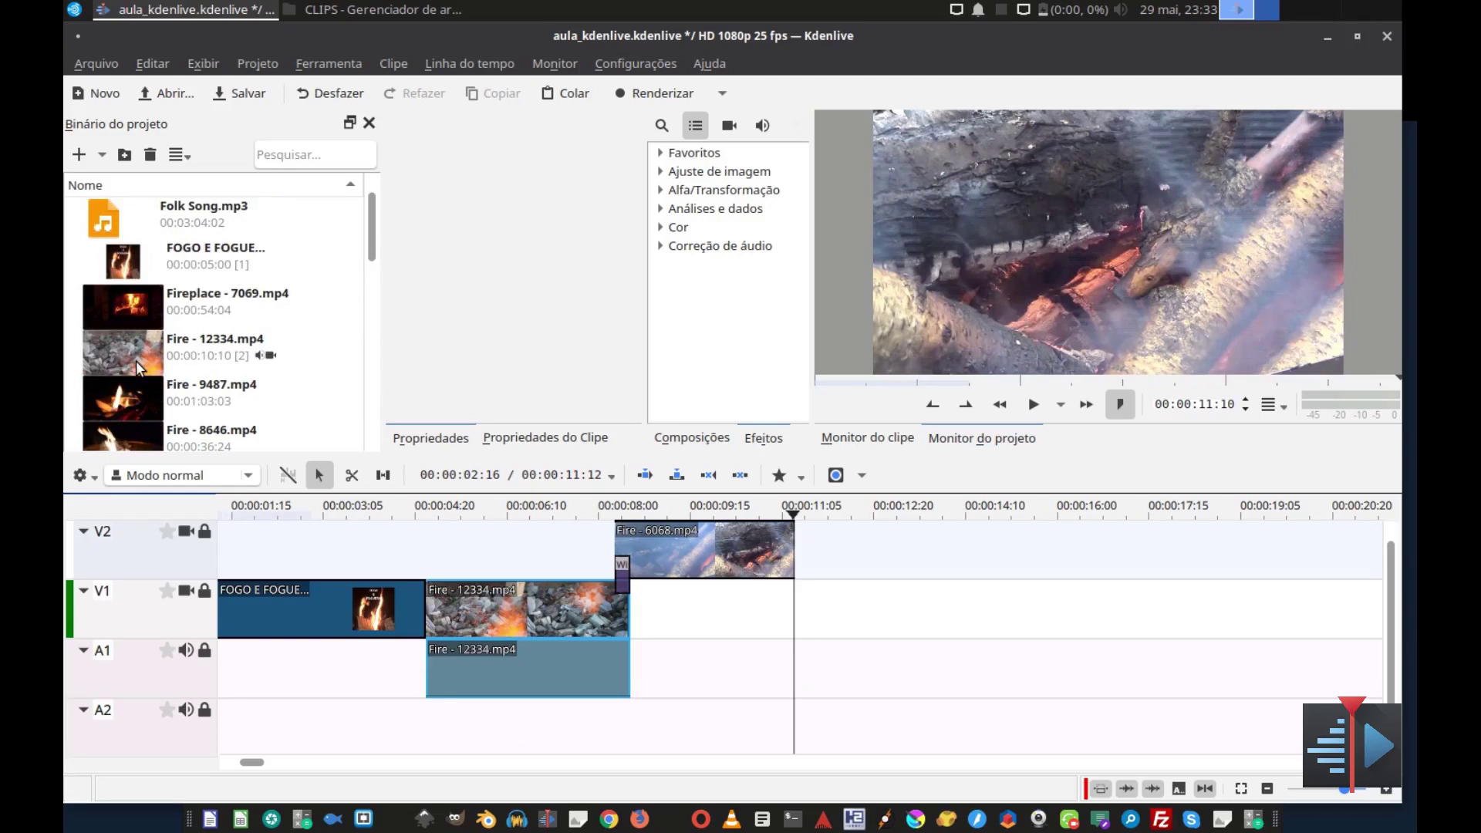
scroll(136, 359, down, 3)
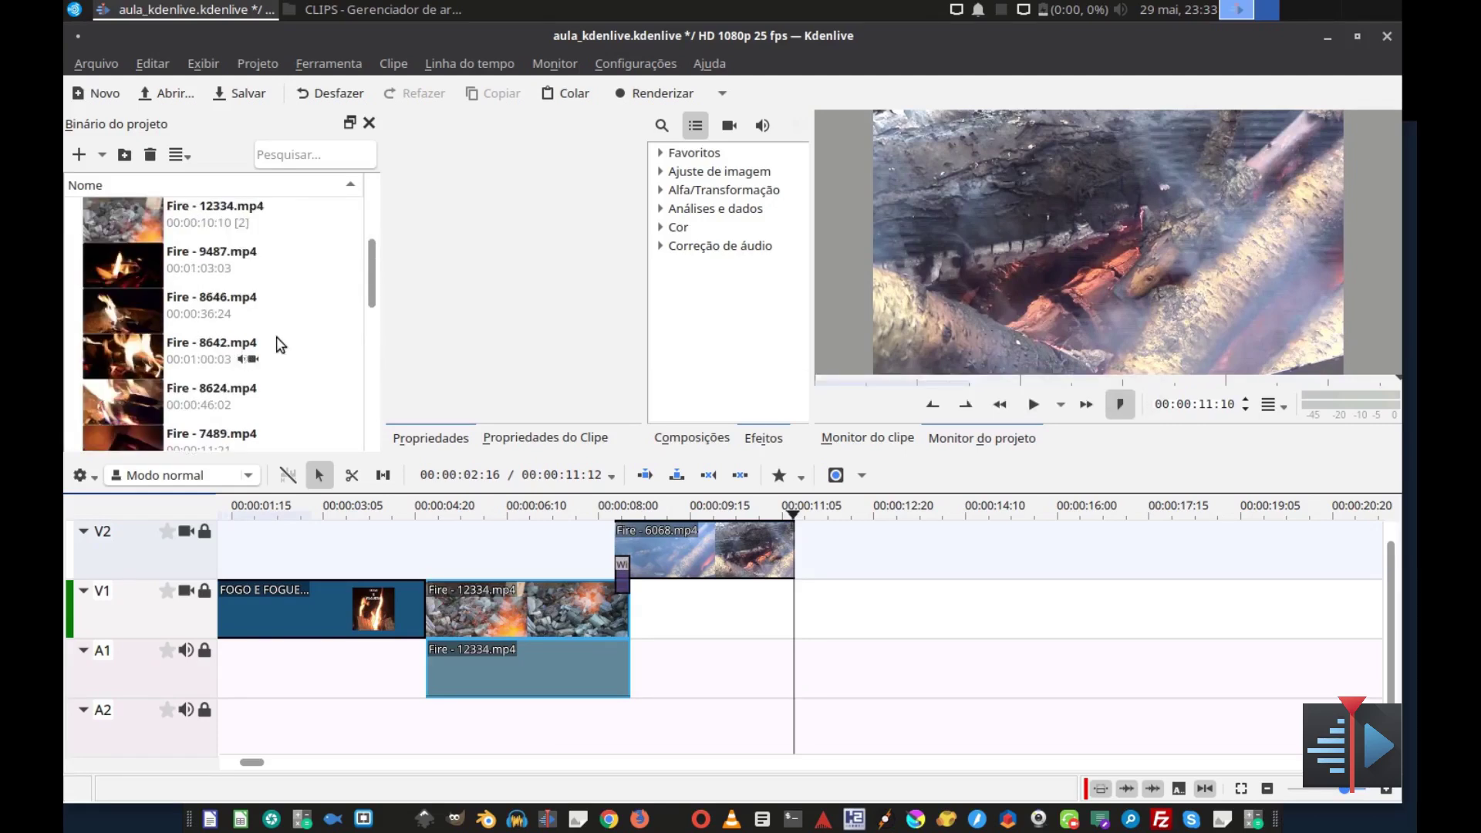
scroll(185, 381, down, 3)
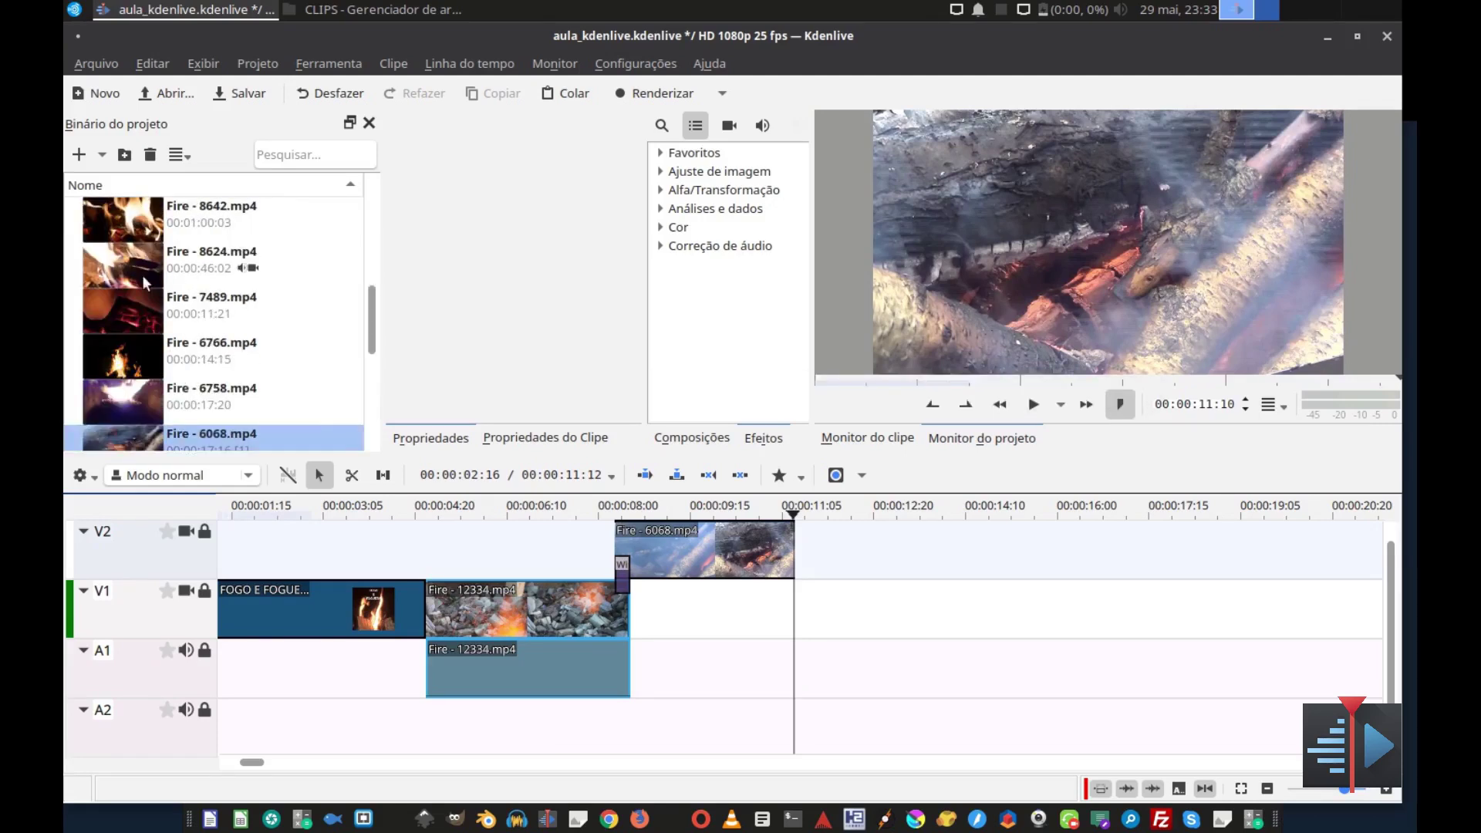
click(126, 300)
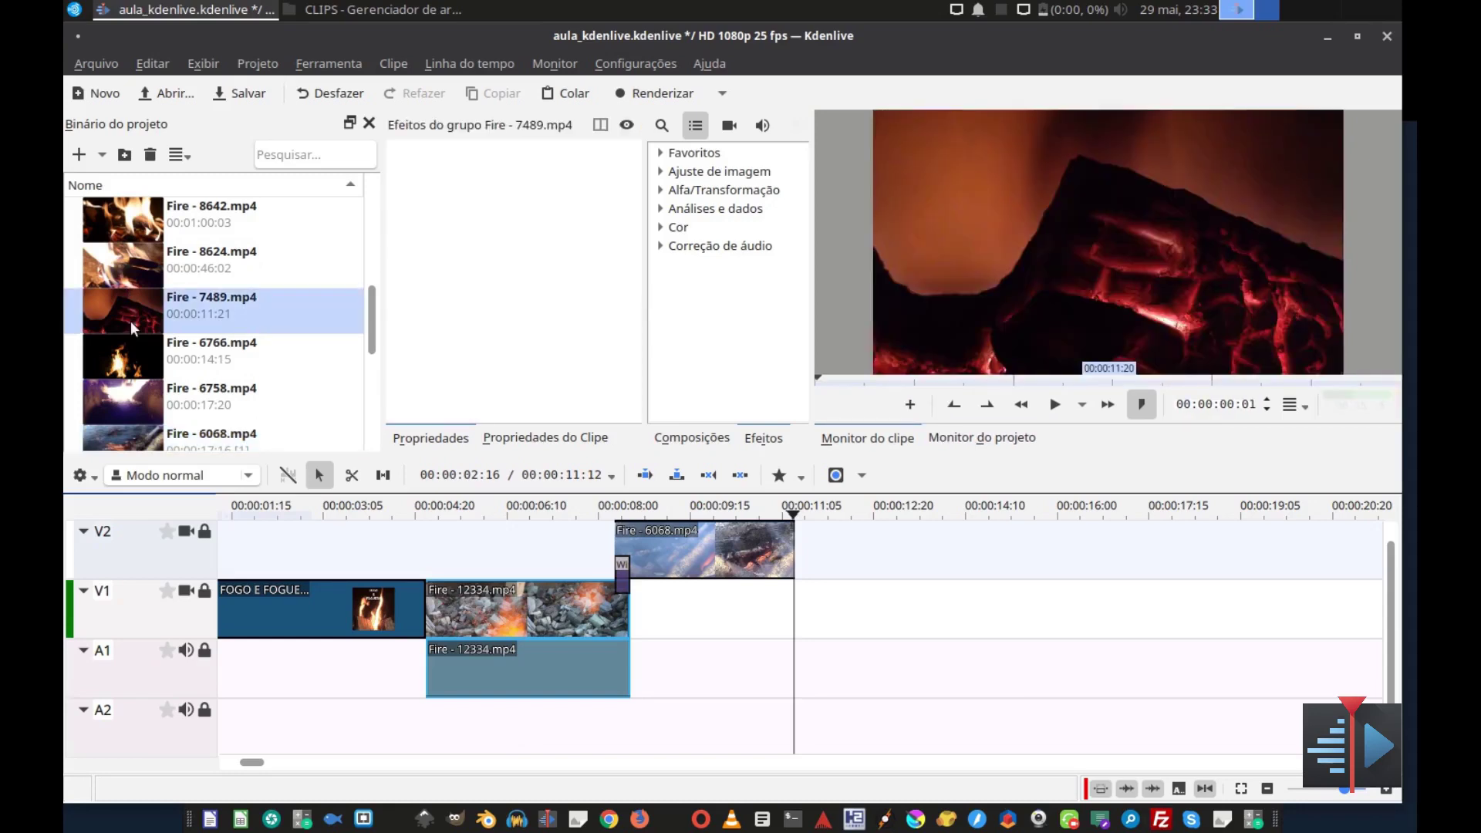
click(1064, 173)
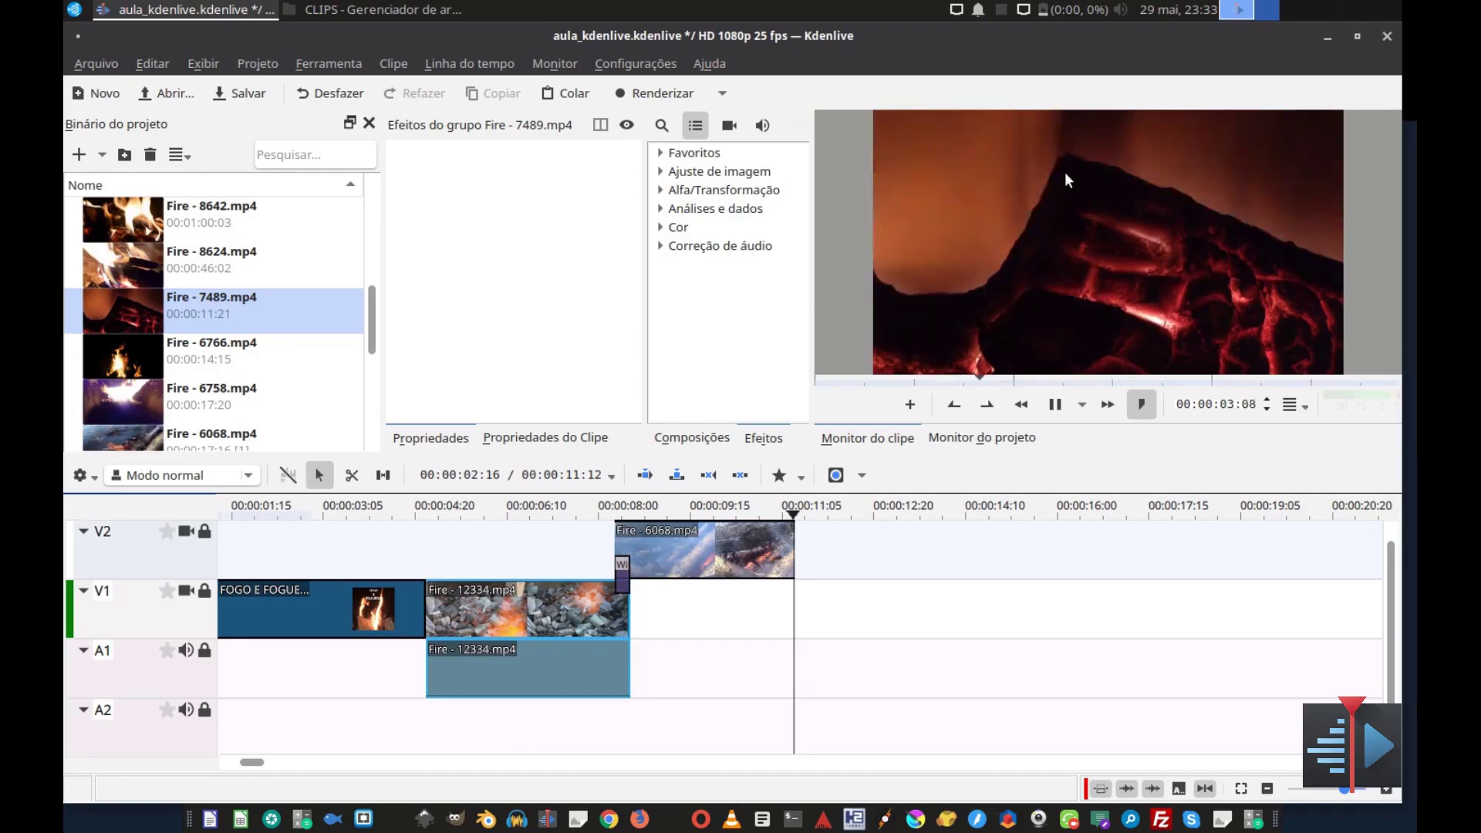
click(984, 178)
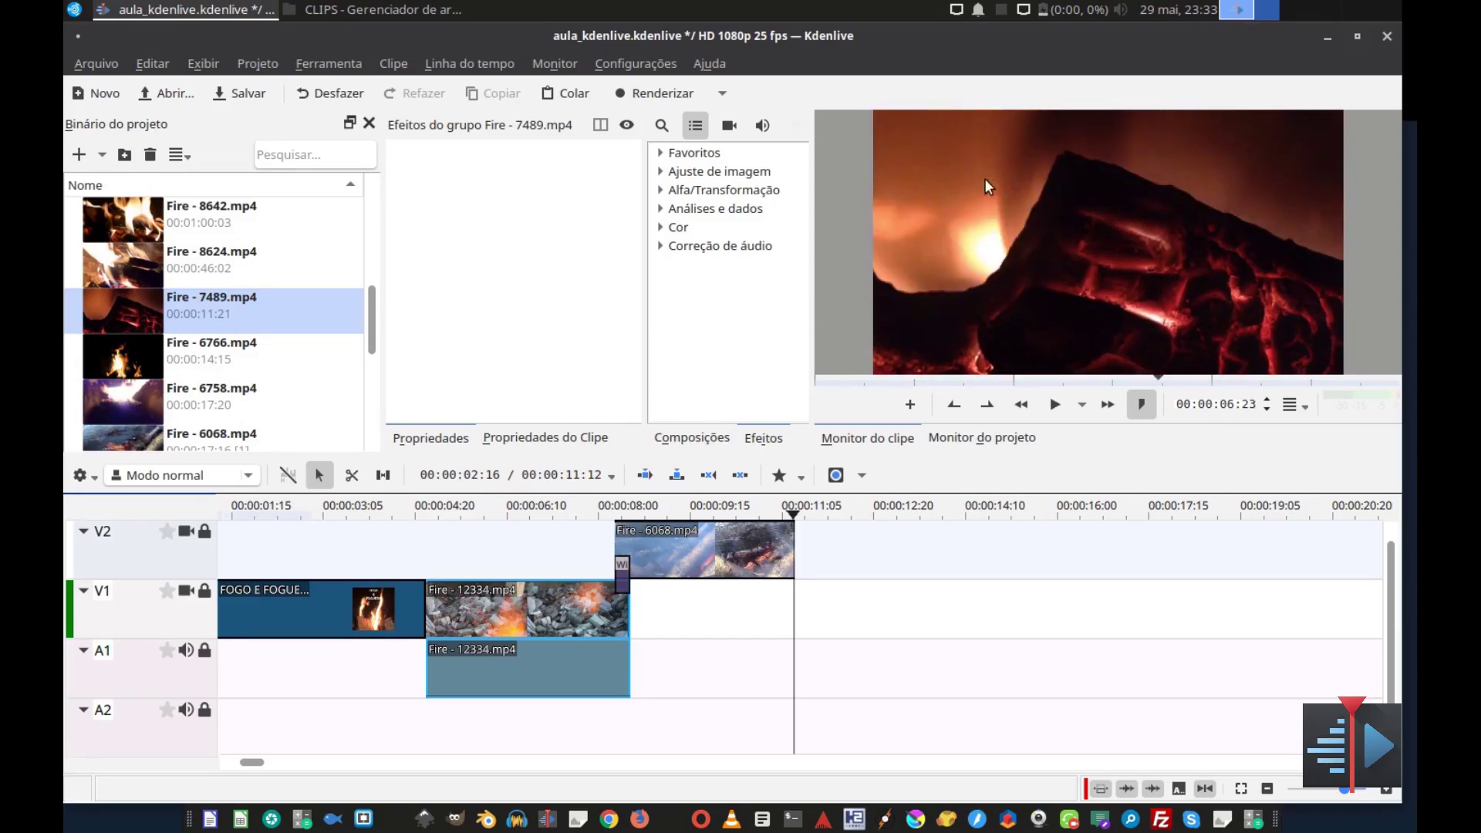
drag(122, 317, 779, 605)
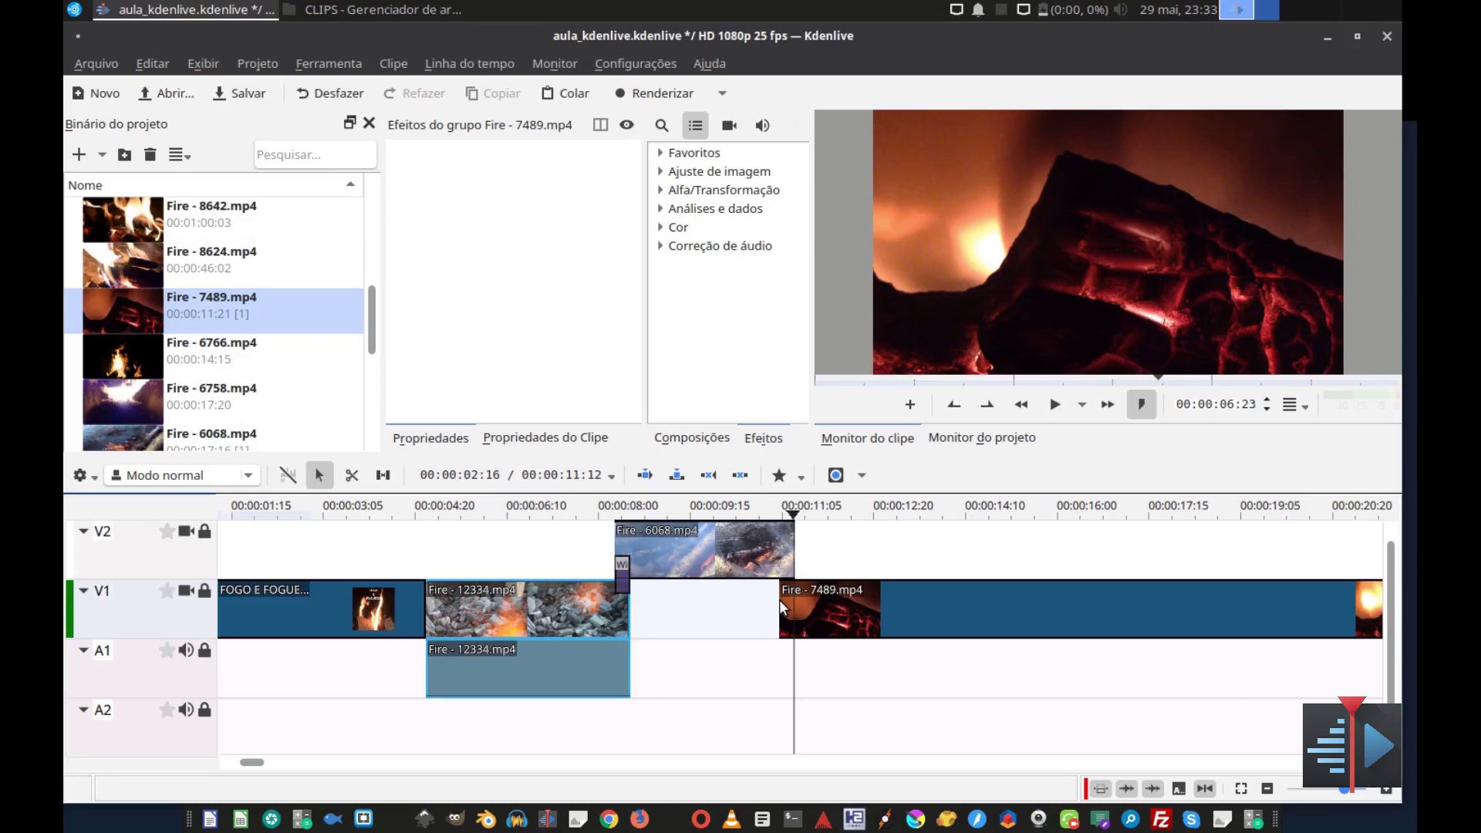
- Add a dissolve wipe over the overlap of Fire - 6068.mp4 and Fire - 7489.mp4 and play back the transition
click(780, 587)
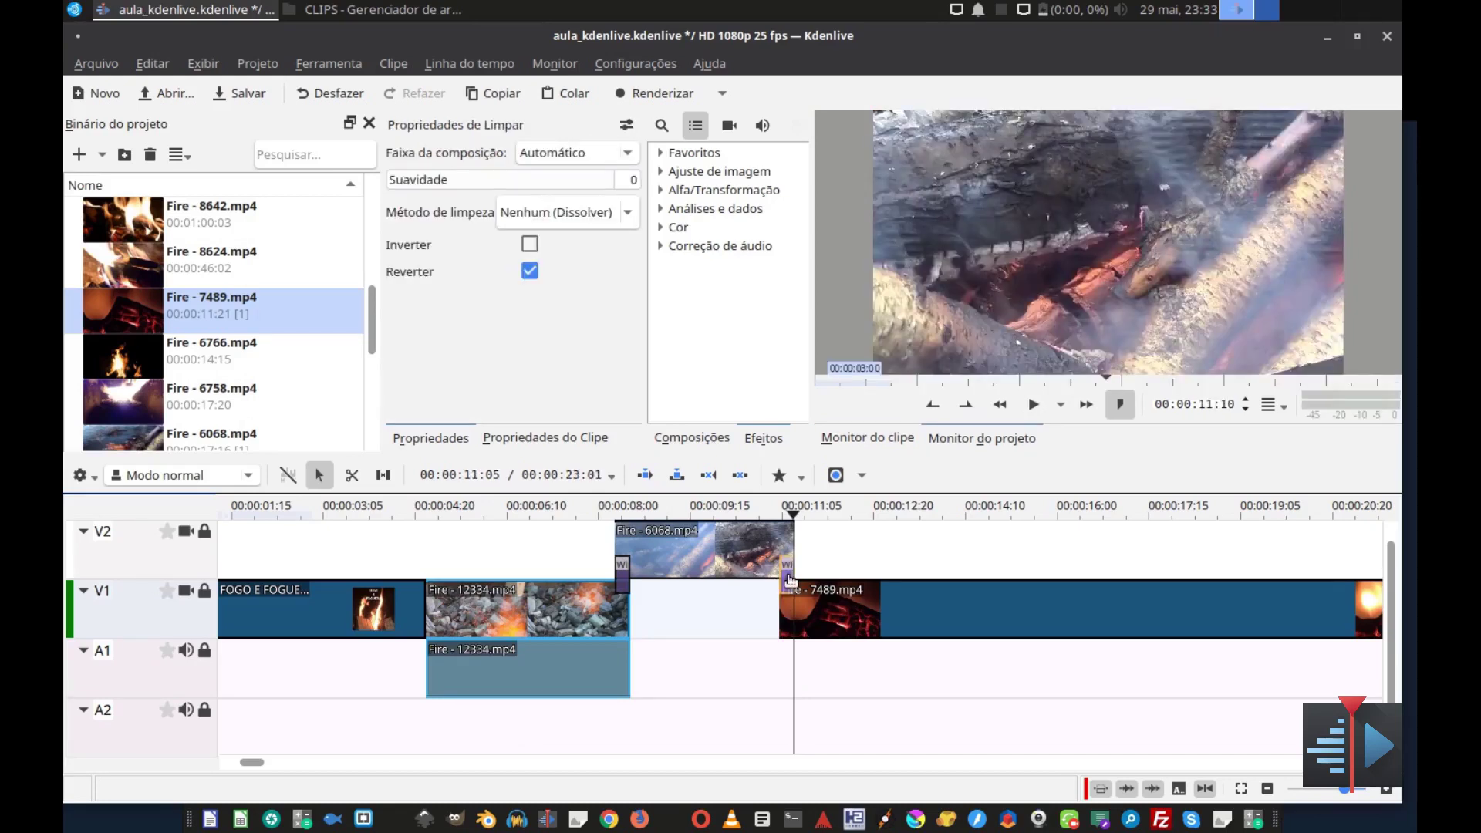
click(775, 621)
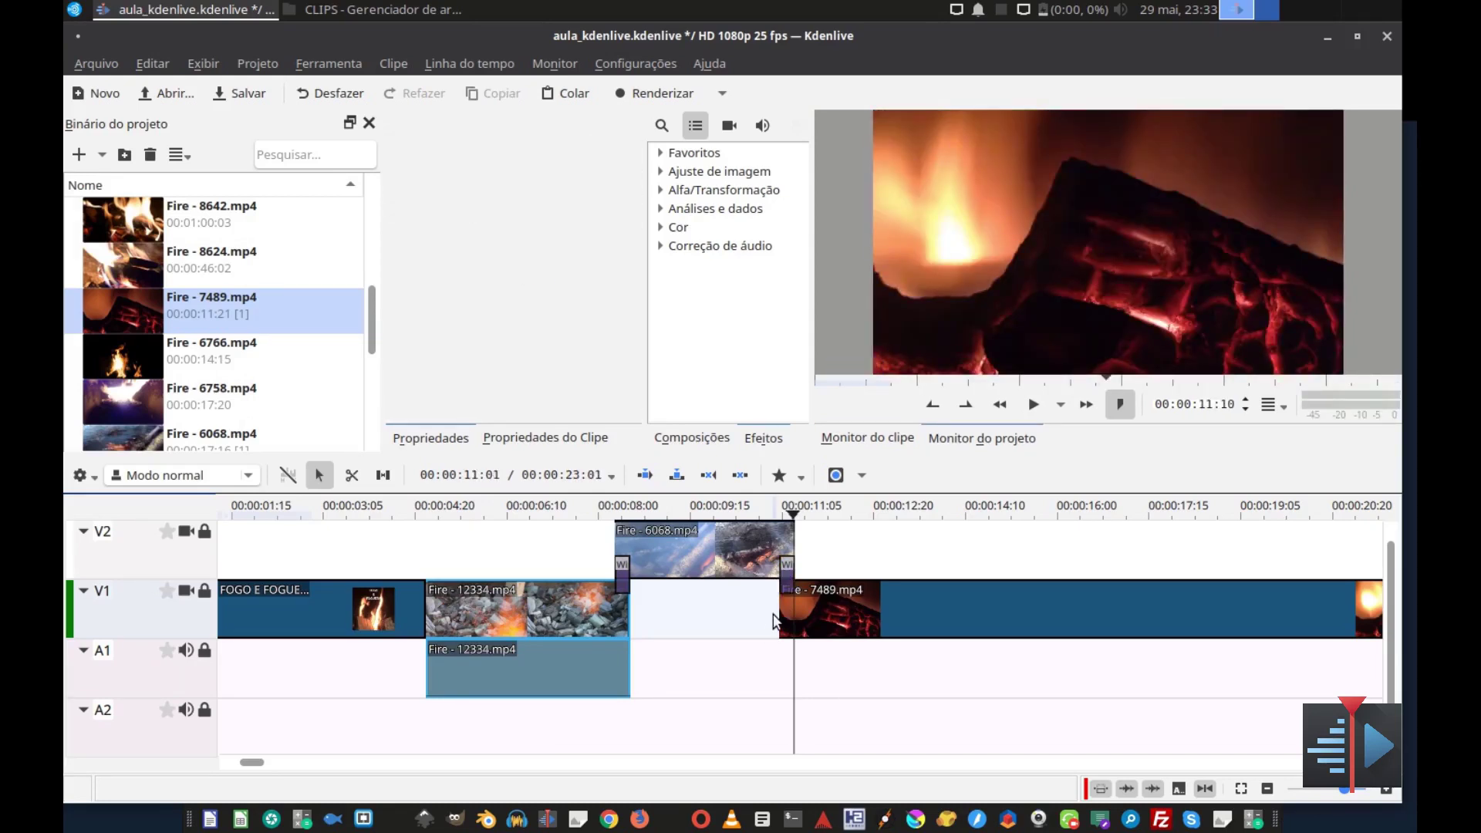
key(space)
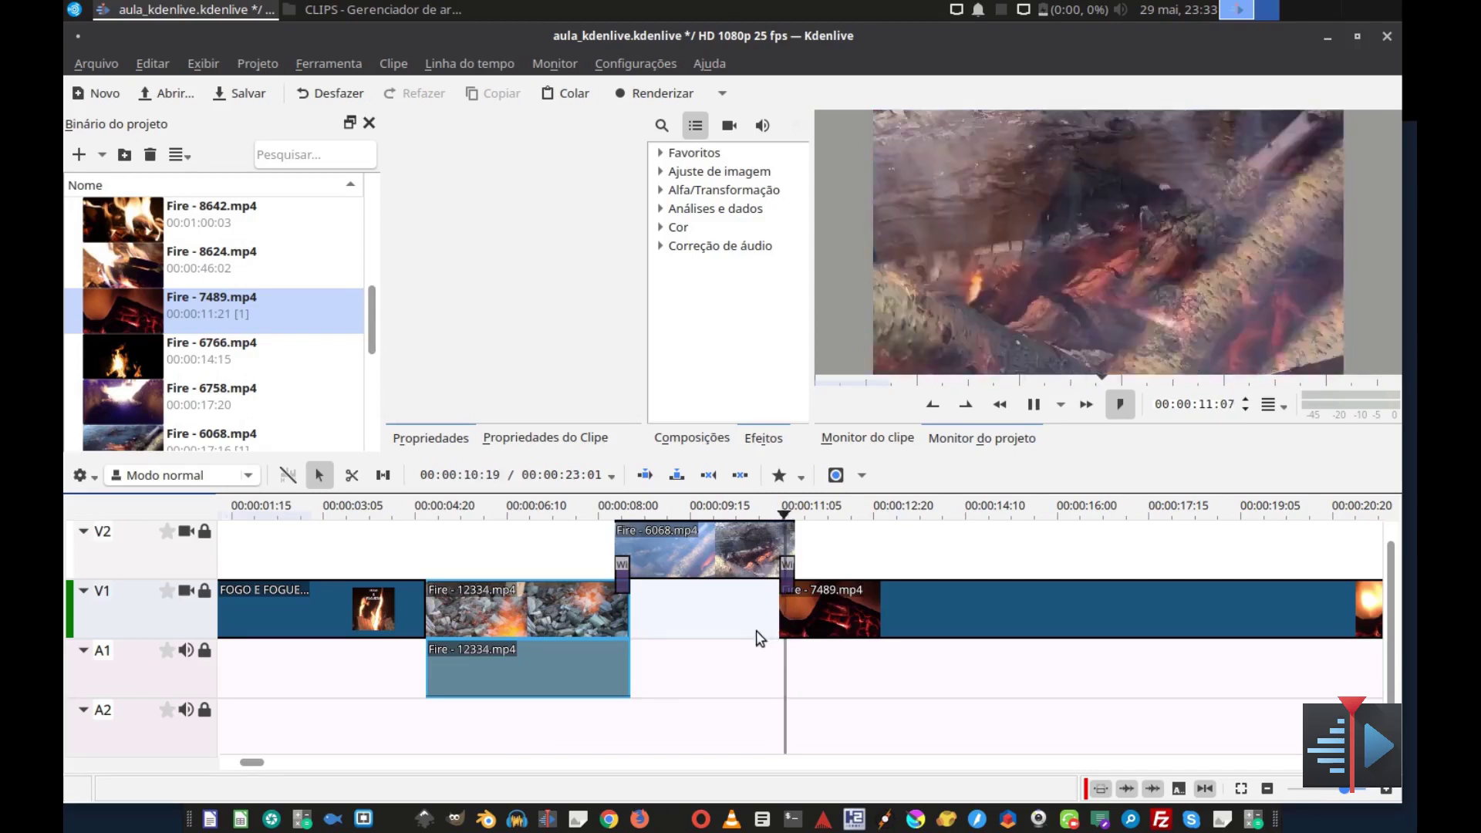
key(space)
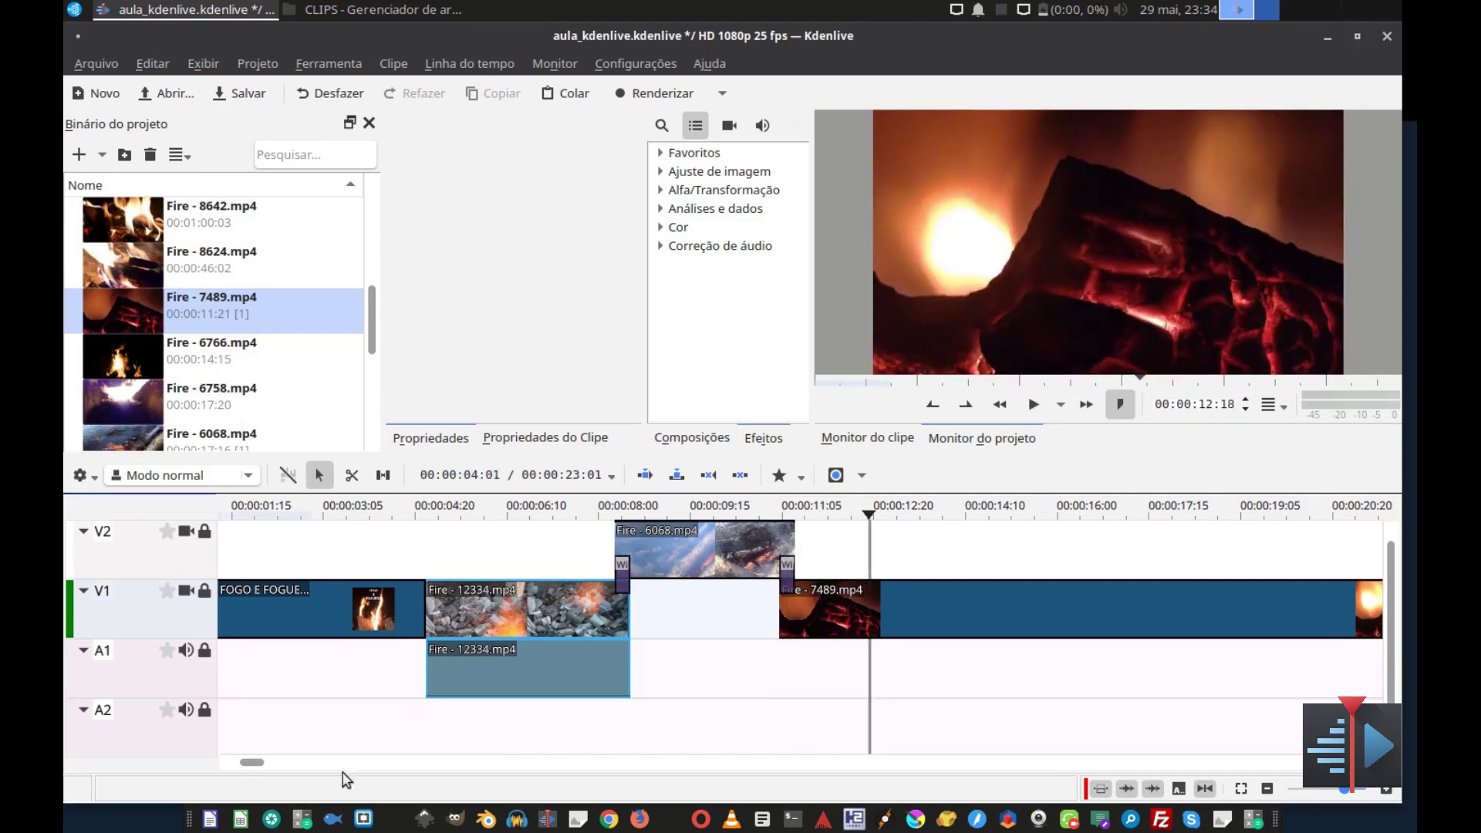
- Shorten the Fire - 7489.mp4 clip on V1 so that it ends at 00:00:13:21
mouse_move(260, 763)
mouse_down()
mouse_move(285, 767)
mouse_move(270, 767)
mouse_up()
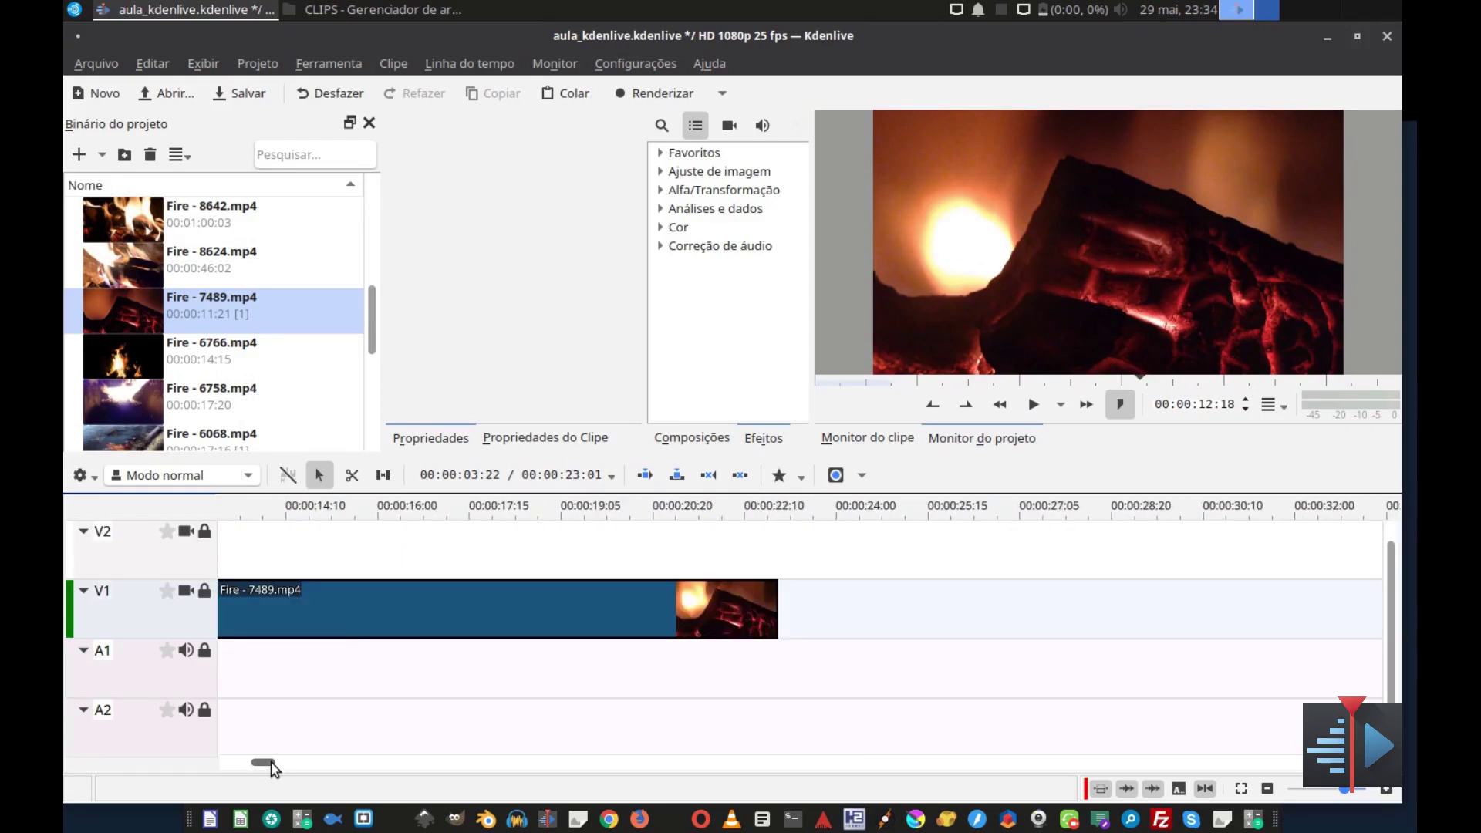
click(1266, 788)
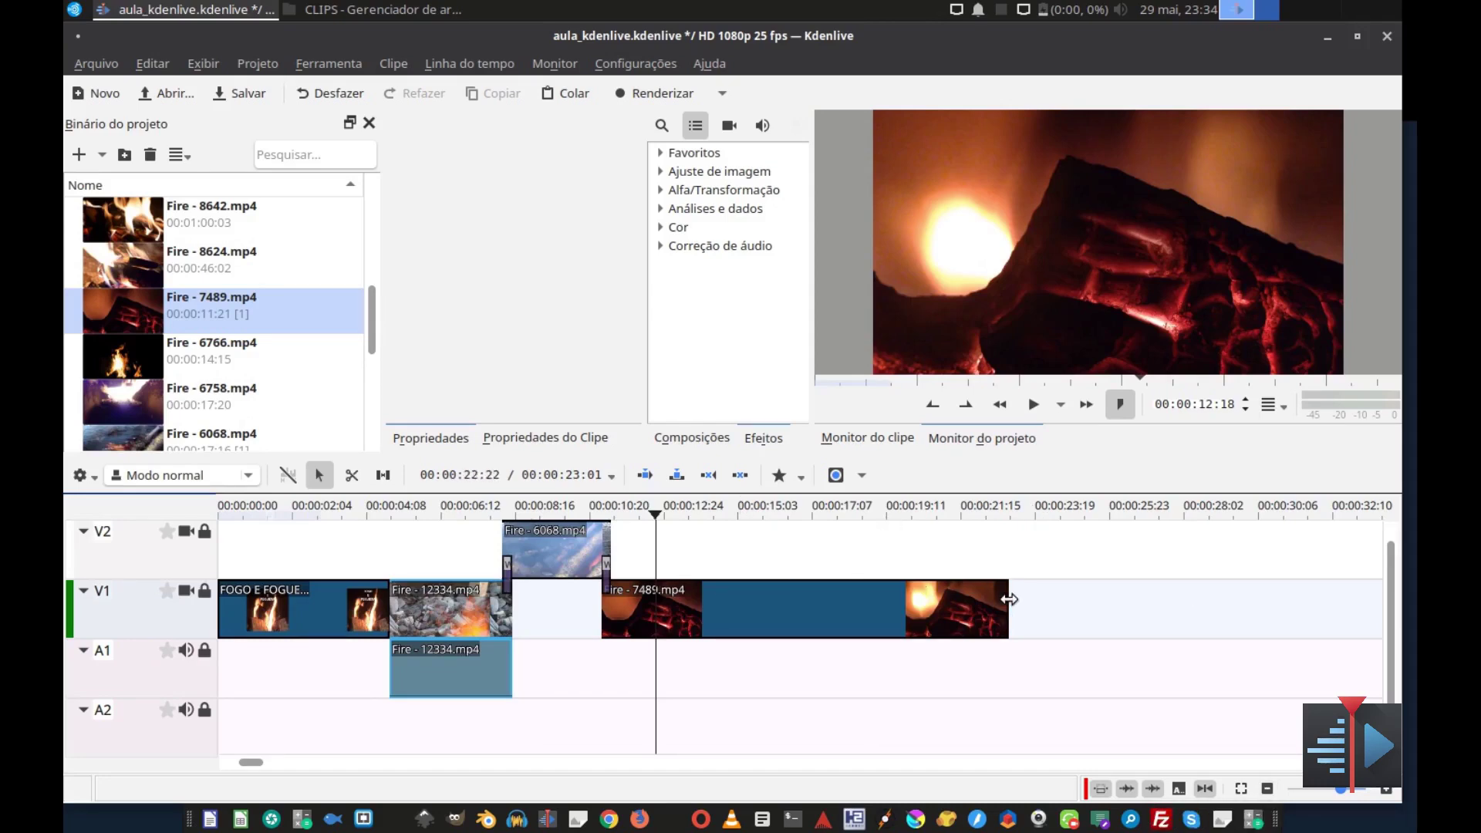
drag(991, 600, 693, 595)
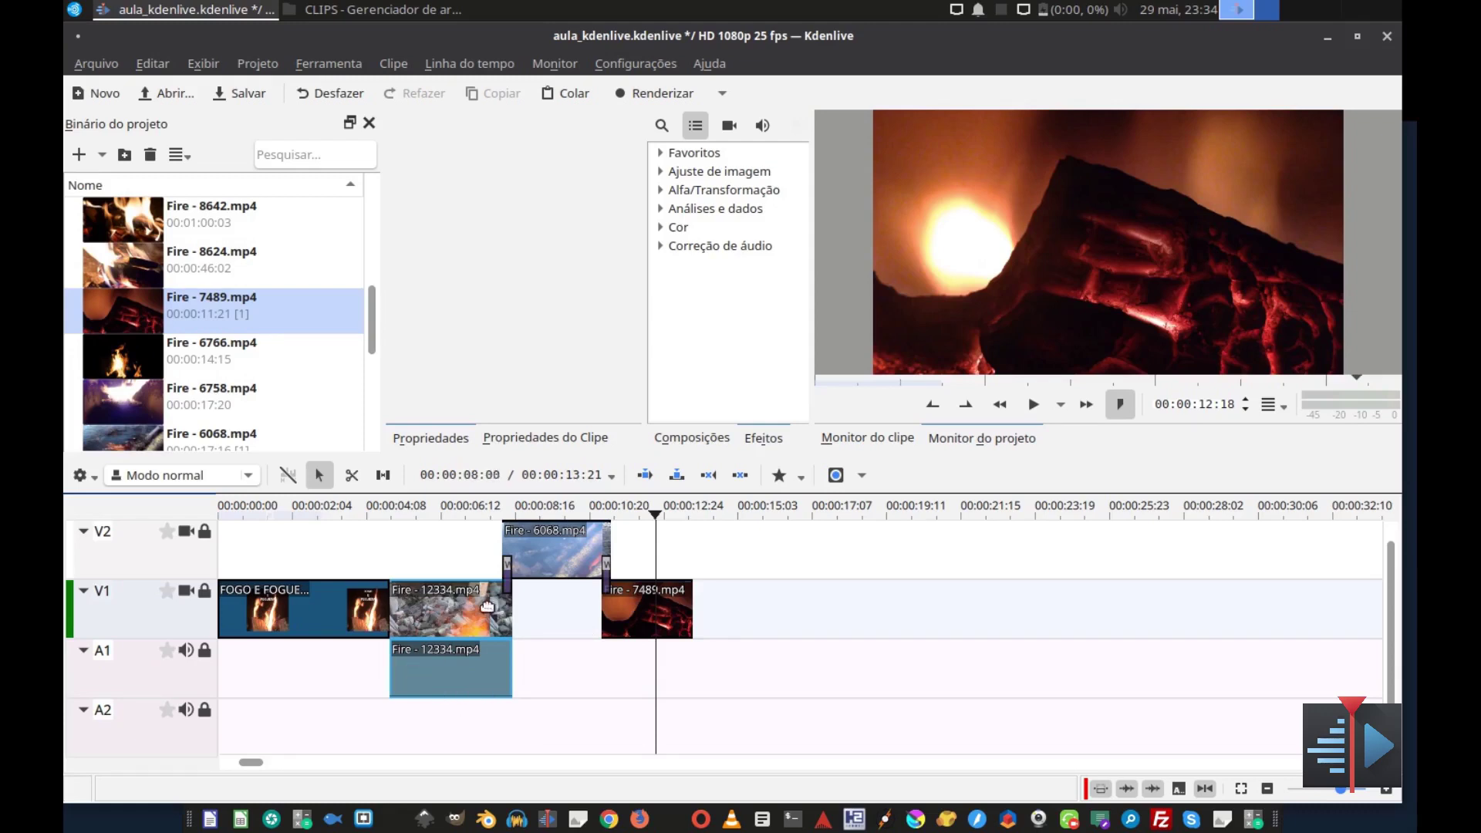
- Compare Fire - 7489.mp4 with Fire - 6068.mp4 above it, extend its end to 00:00:14:12 at its overlapping position, and play back the sequence
drag(618, 603, 545, 684)
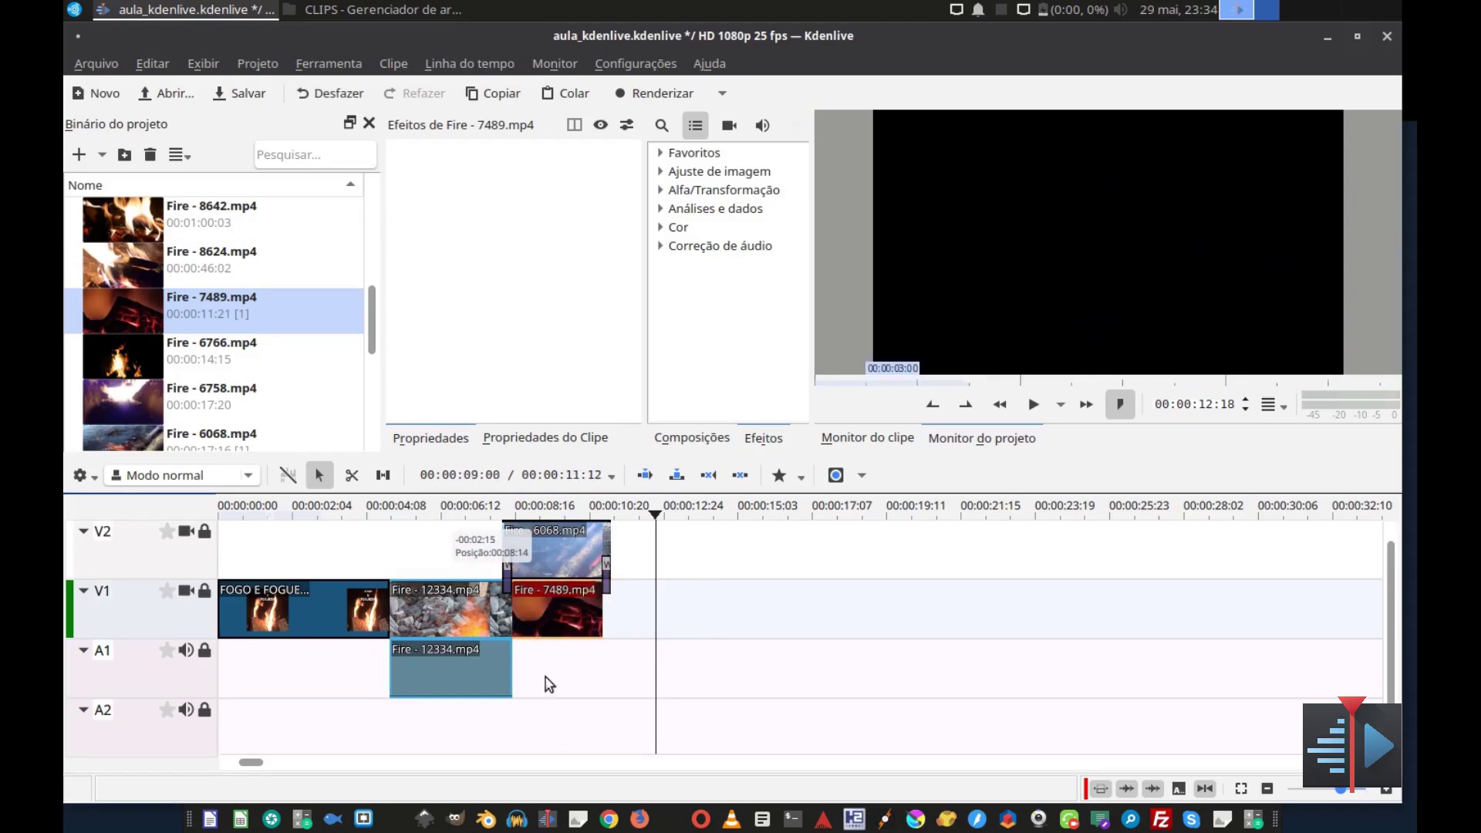
drag(598, 610, 607, 617)
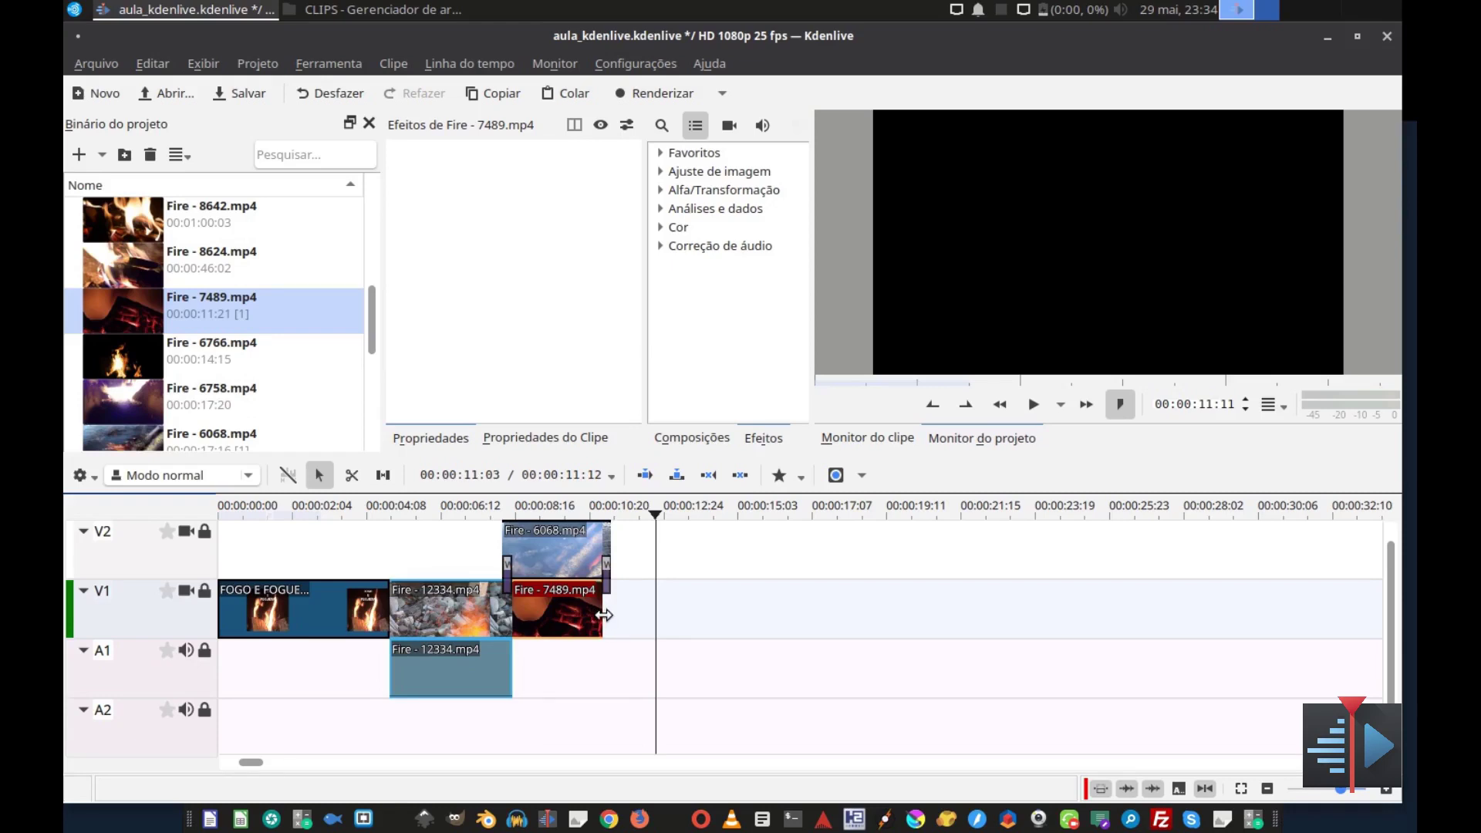
drag(605, 614, 651, 609)
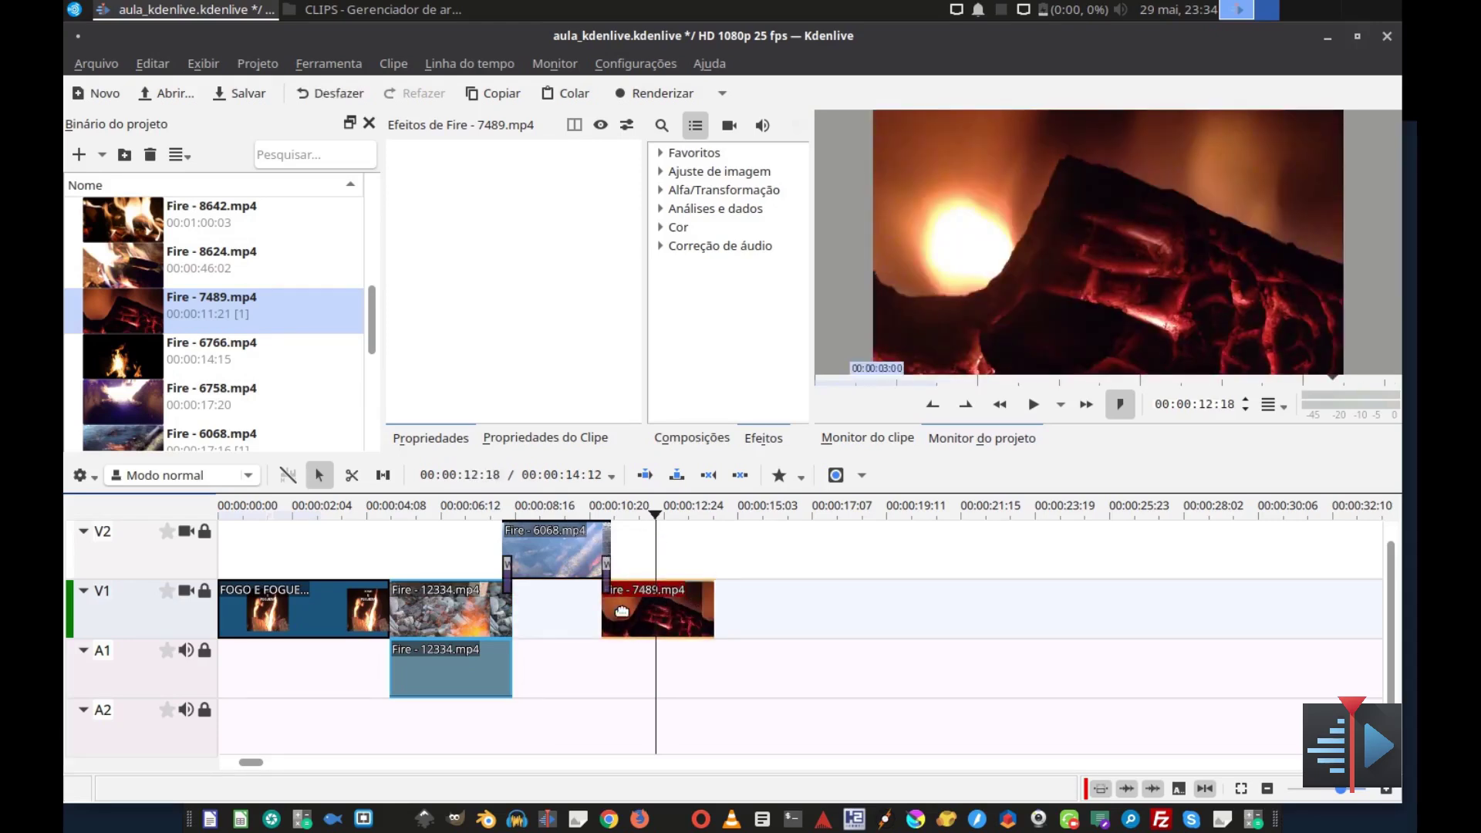
click(363, 552)
key(space)
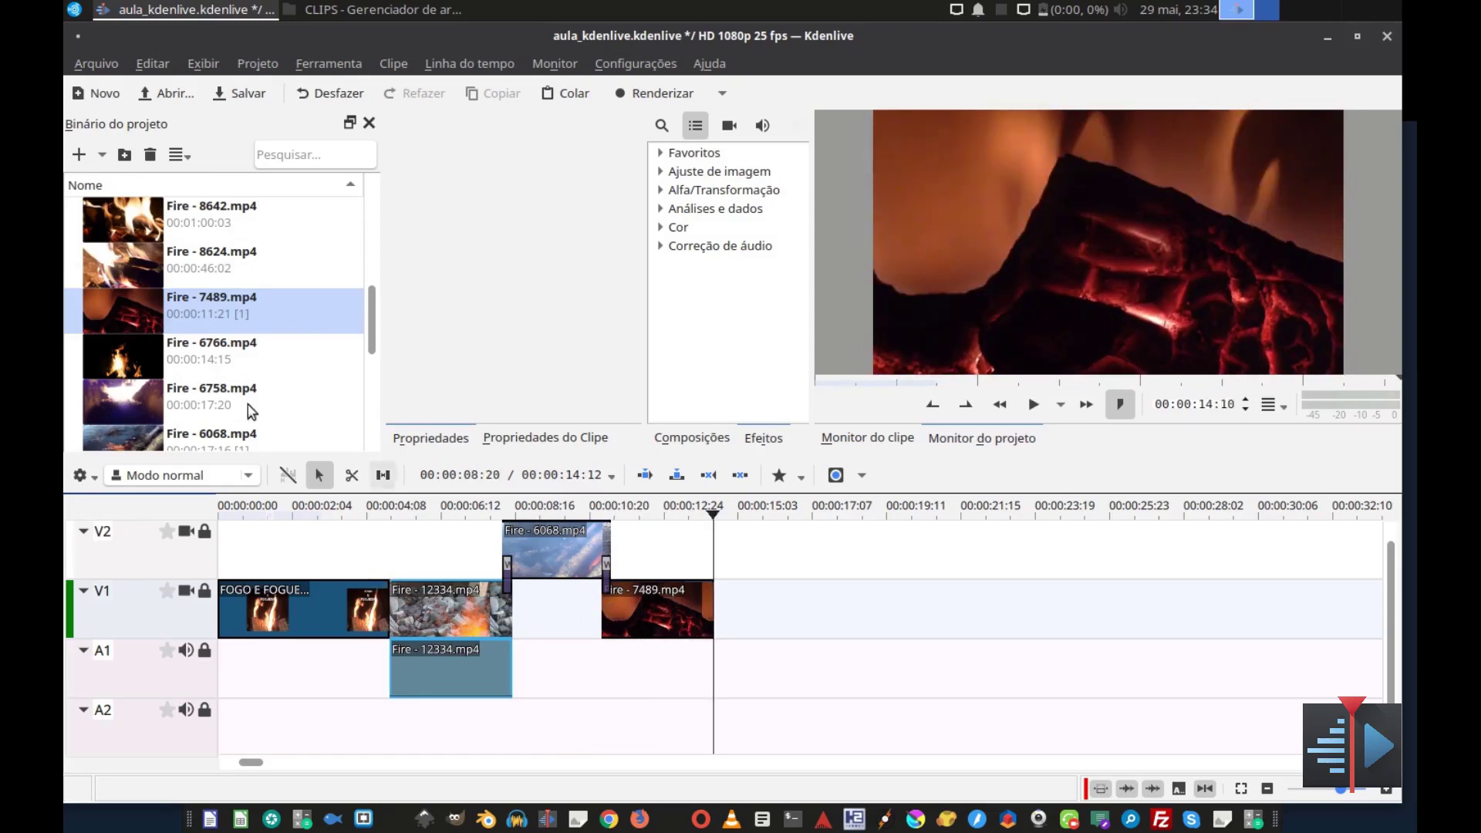
- Preview the beginning of Fire - 9487.mp4 from the project bin
scroll(117, 300, up, 3)
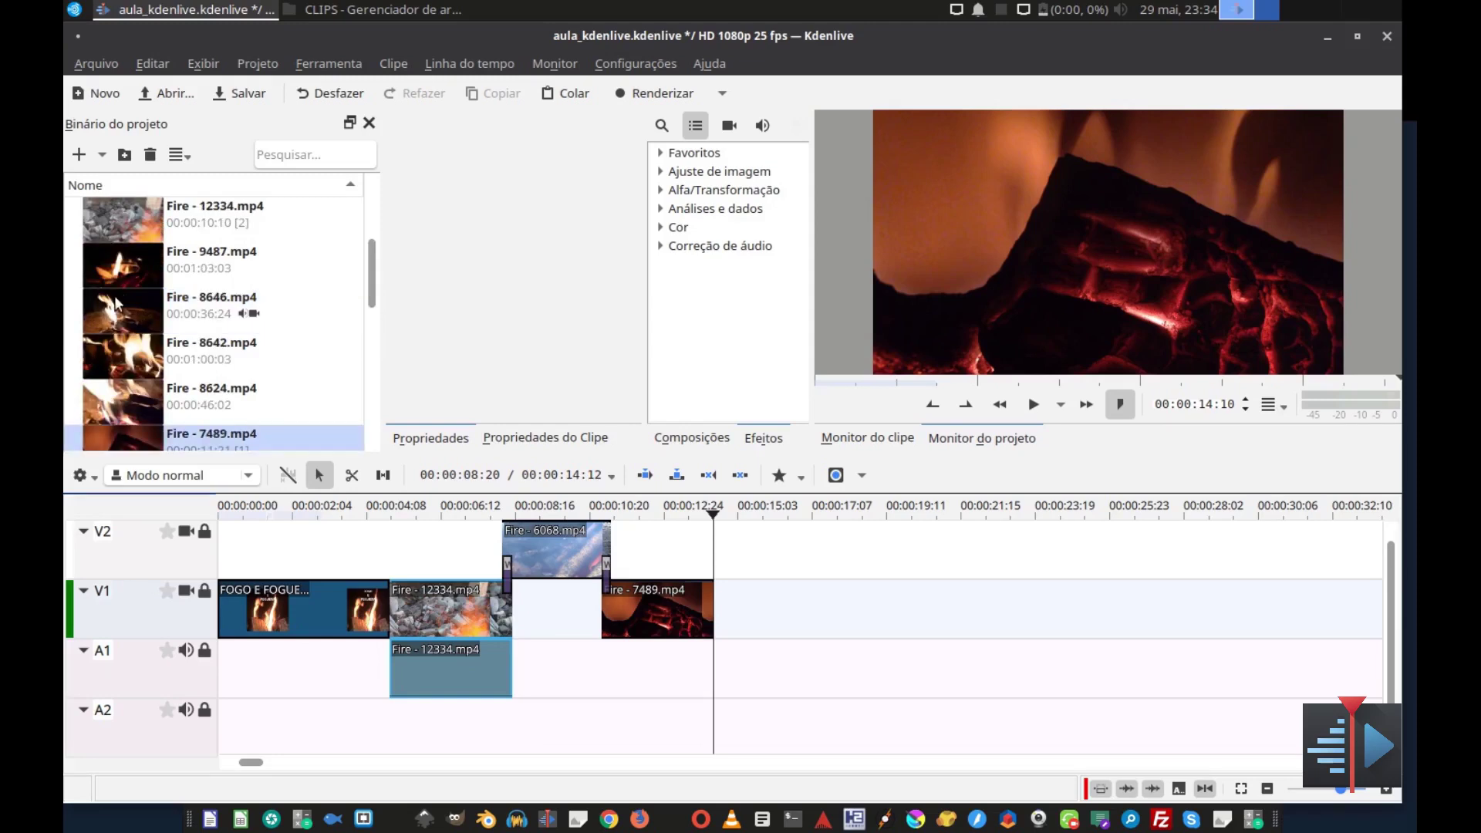
click(130, 286)
click(1012, 278)
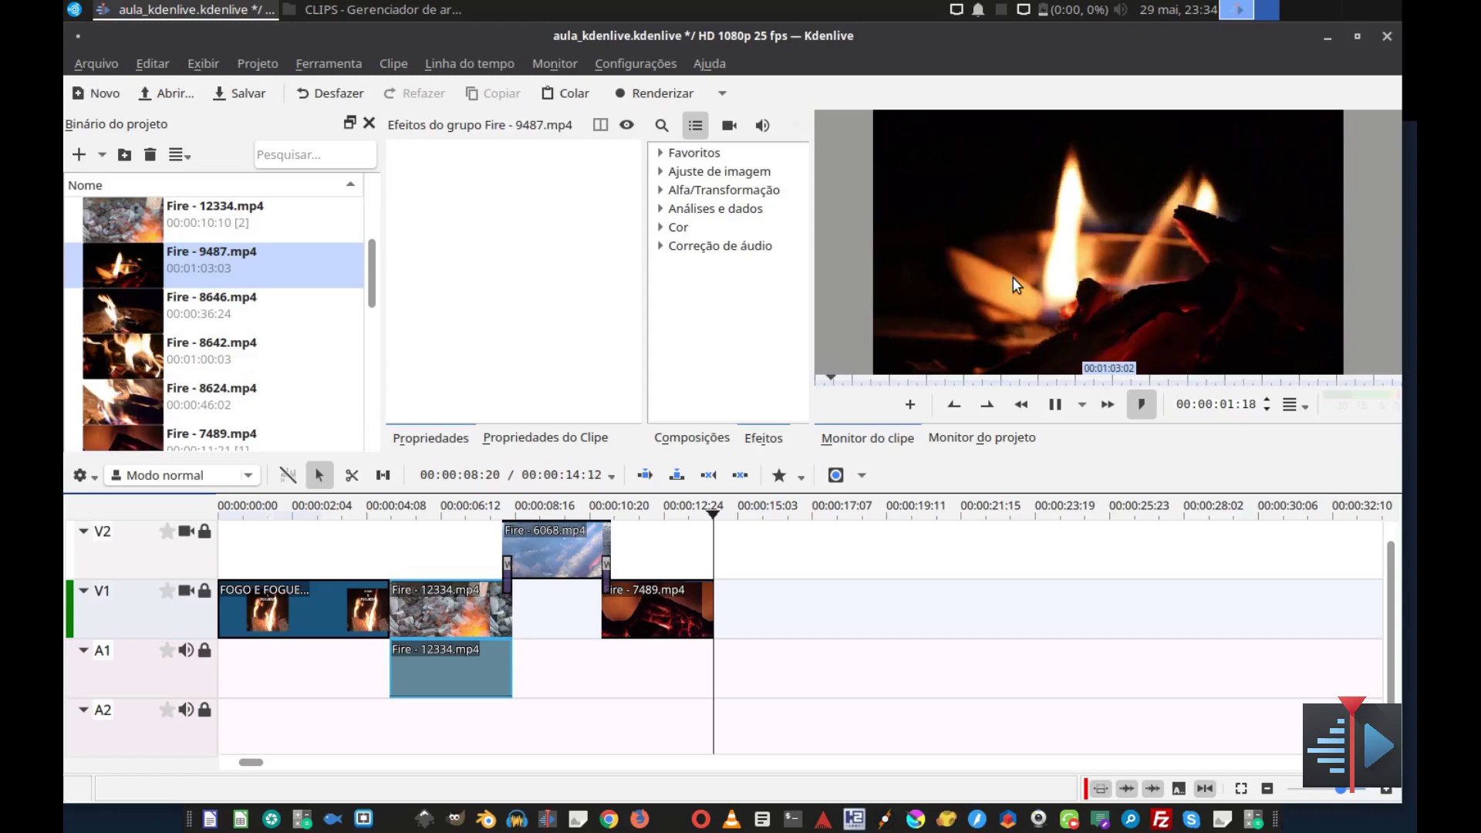
click(1011, 276)
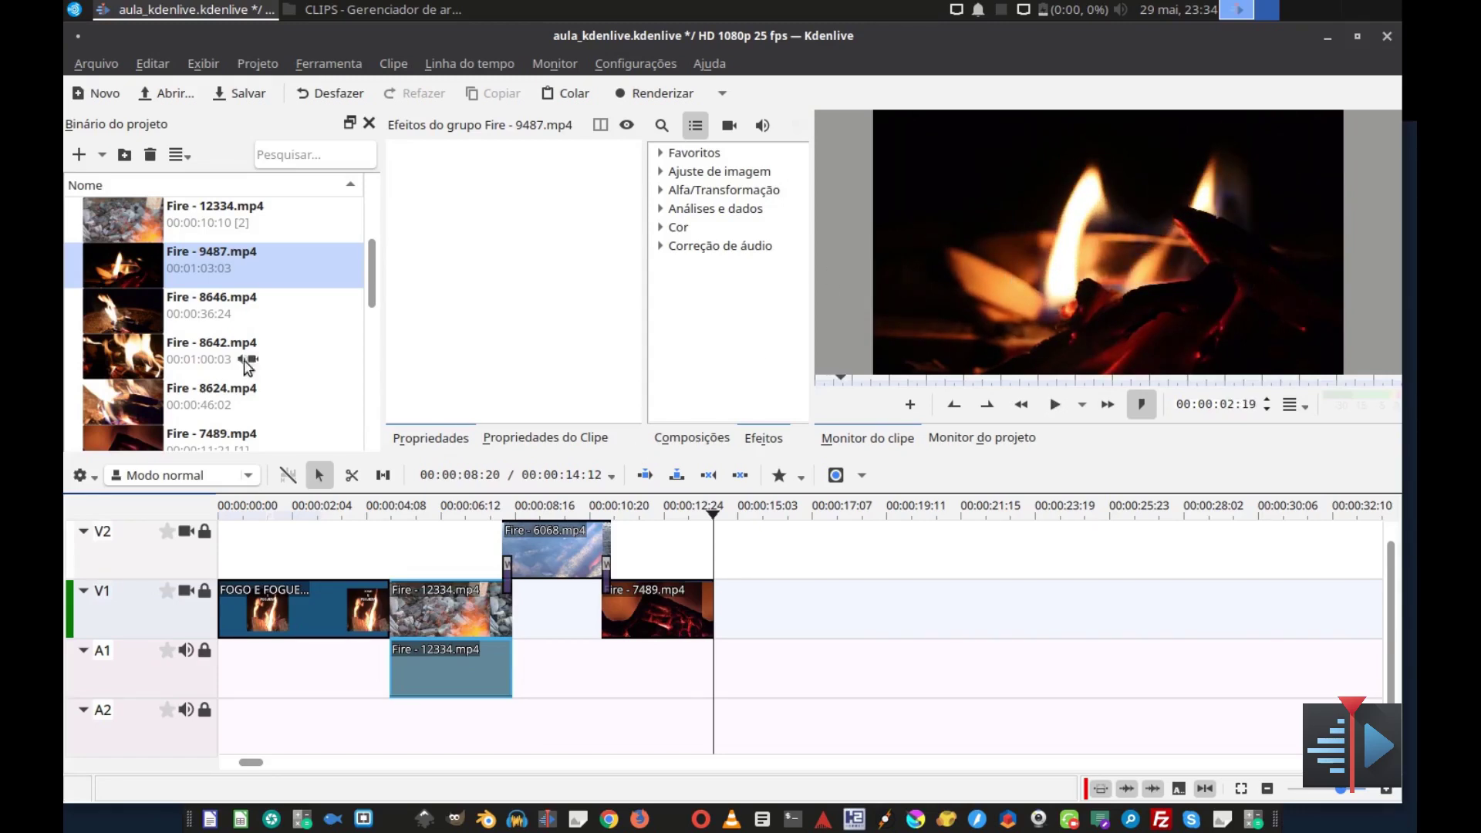
drag(118, 276, 701, 553)
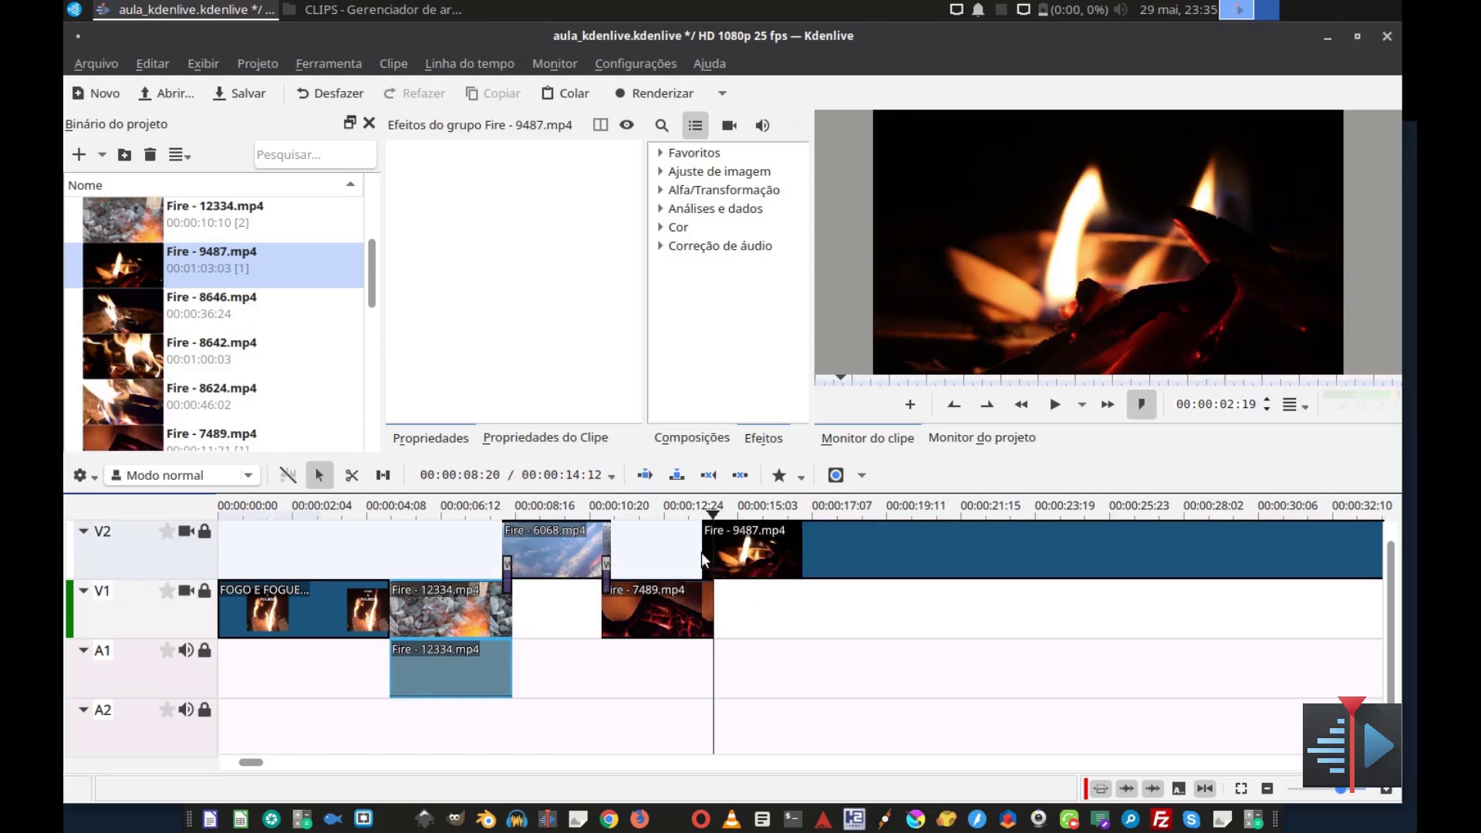
click(772, 549)
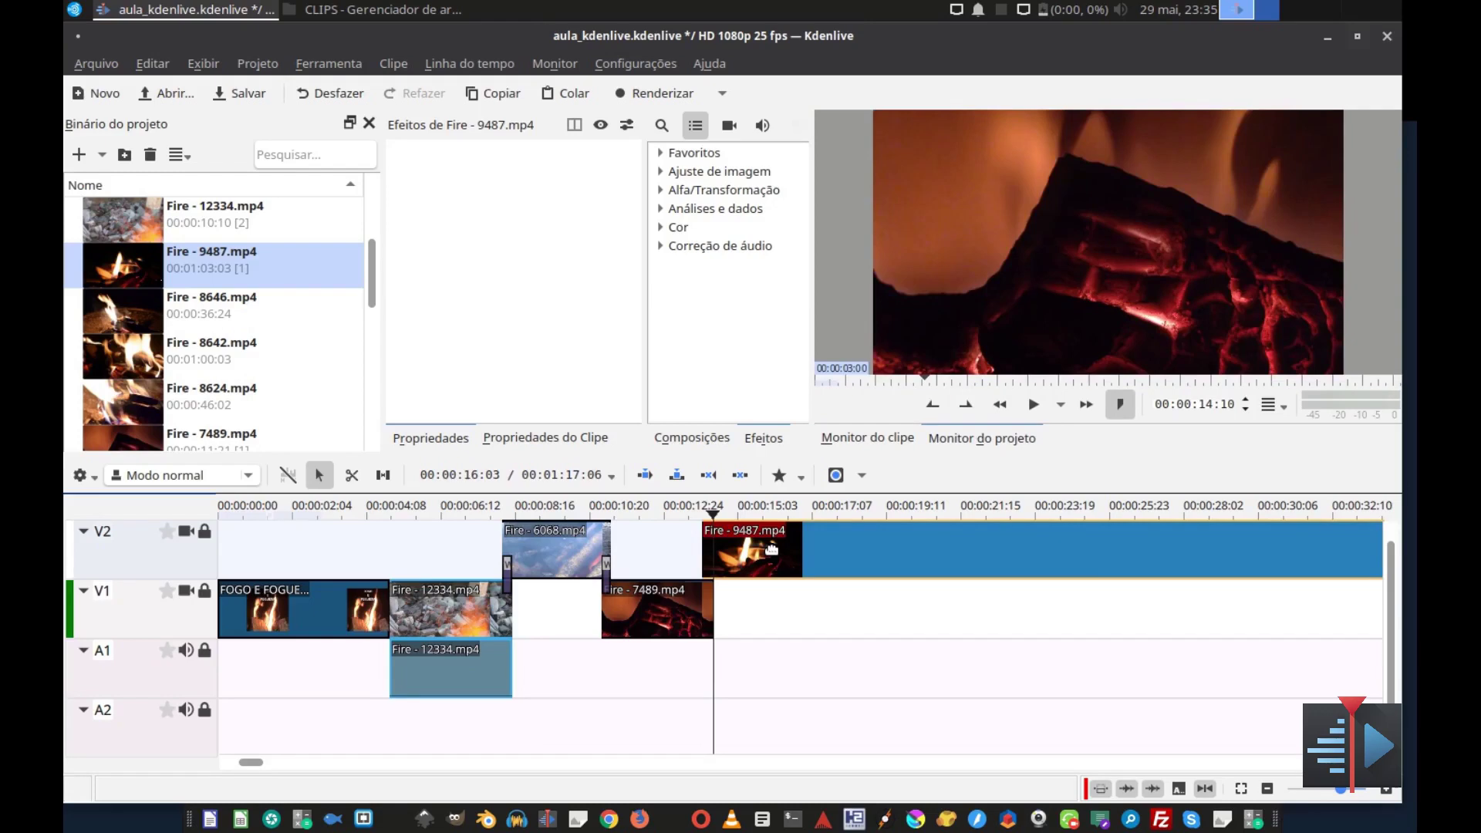
key(Delete)
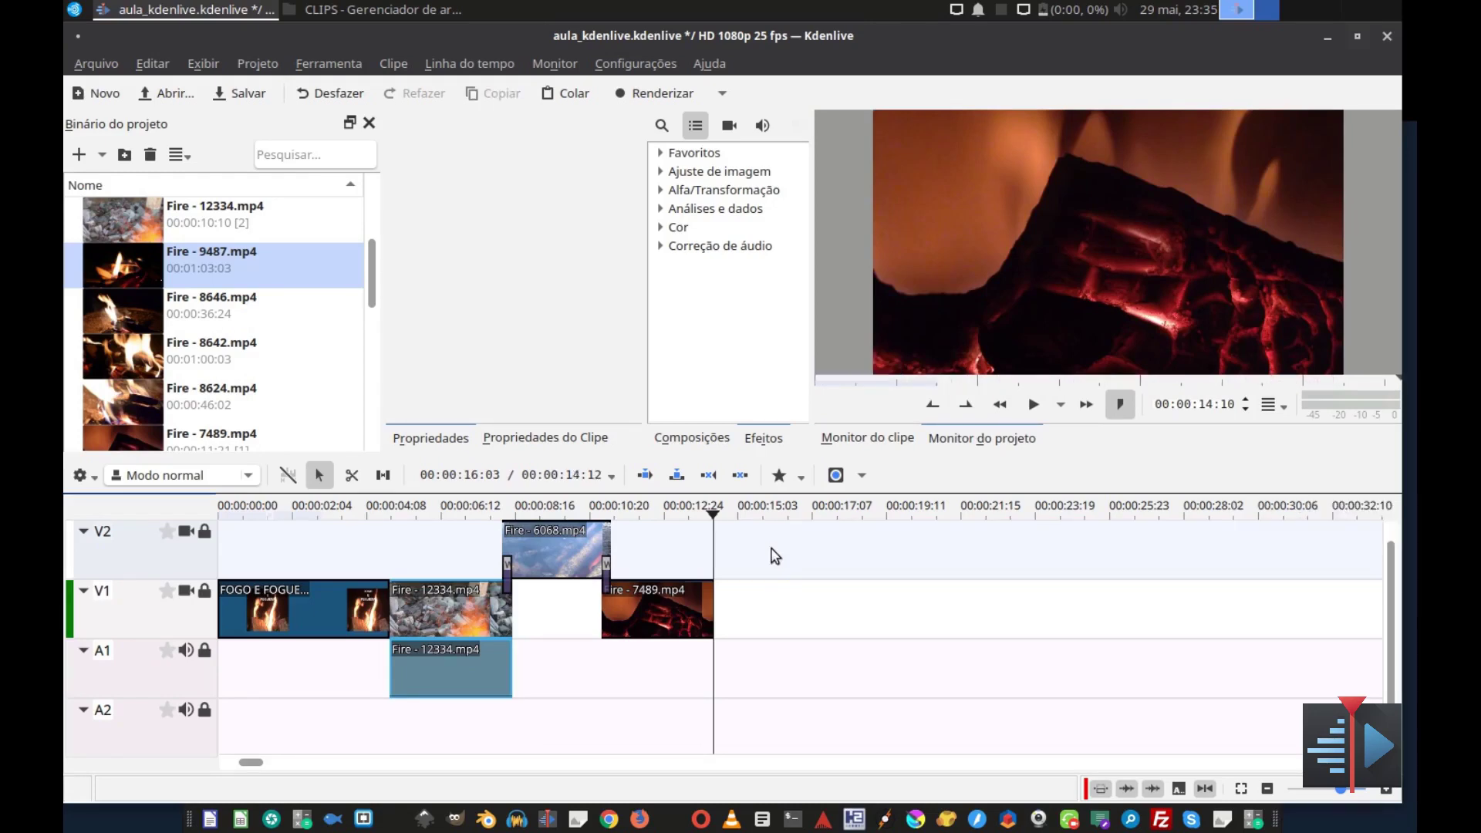
- Play Fire - 9487.mp4, mark its out point, and place the section on V2, slightly overlapping the end of Fire - 7489.mp4
click(124, 265)
click(988, 286)
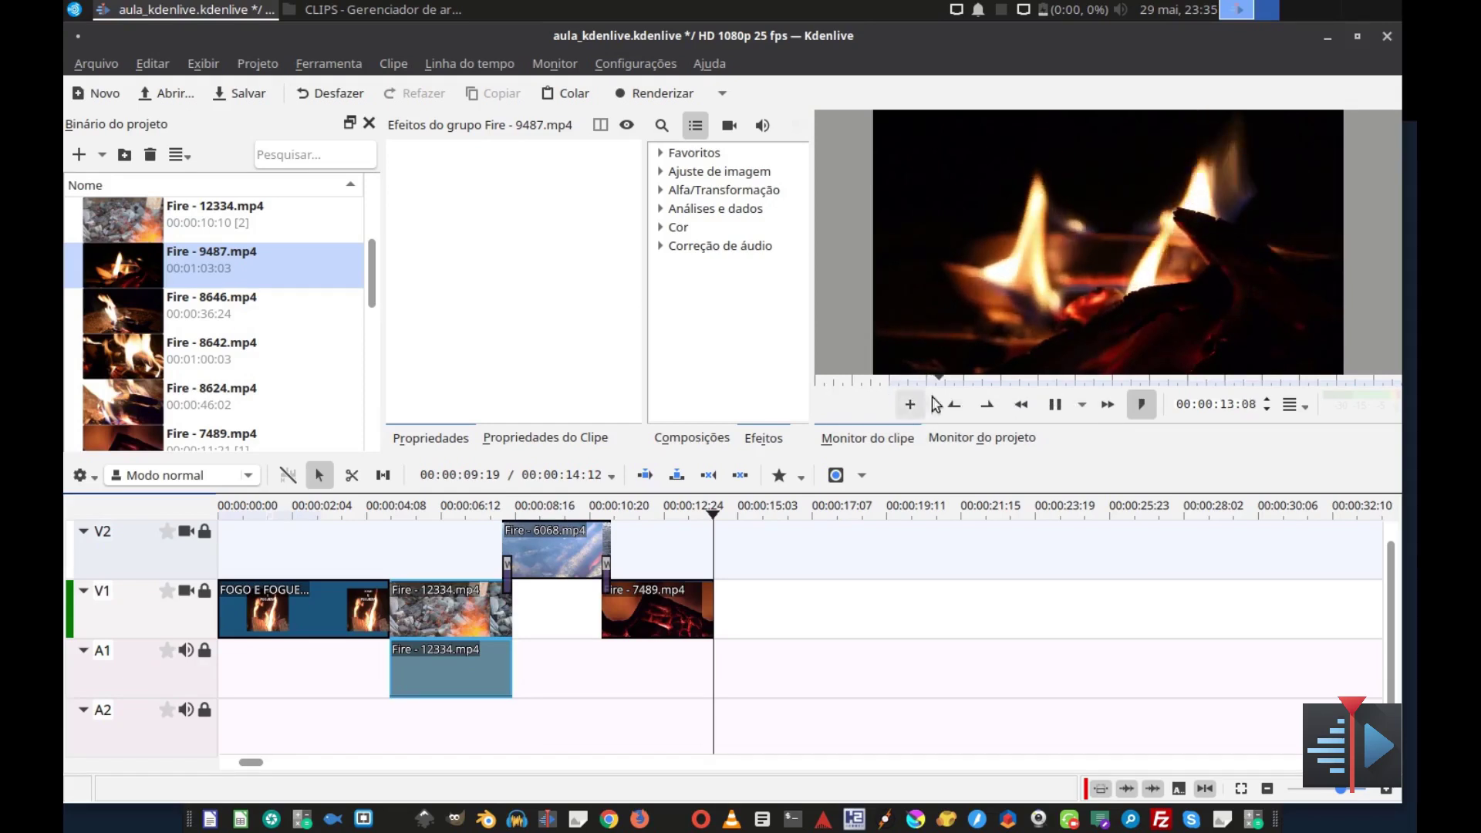
click(990, 407)
key(space)
drag(1107, 242, 704, 571)
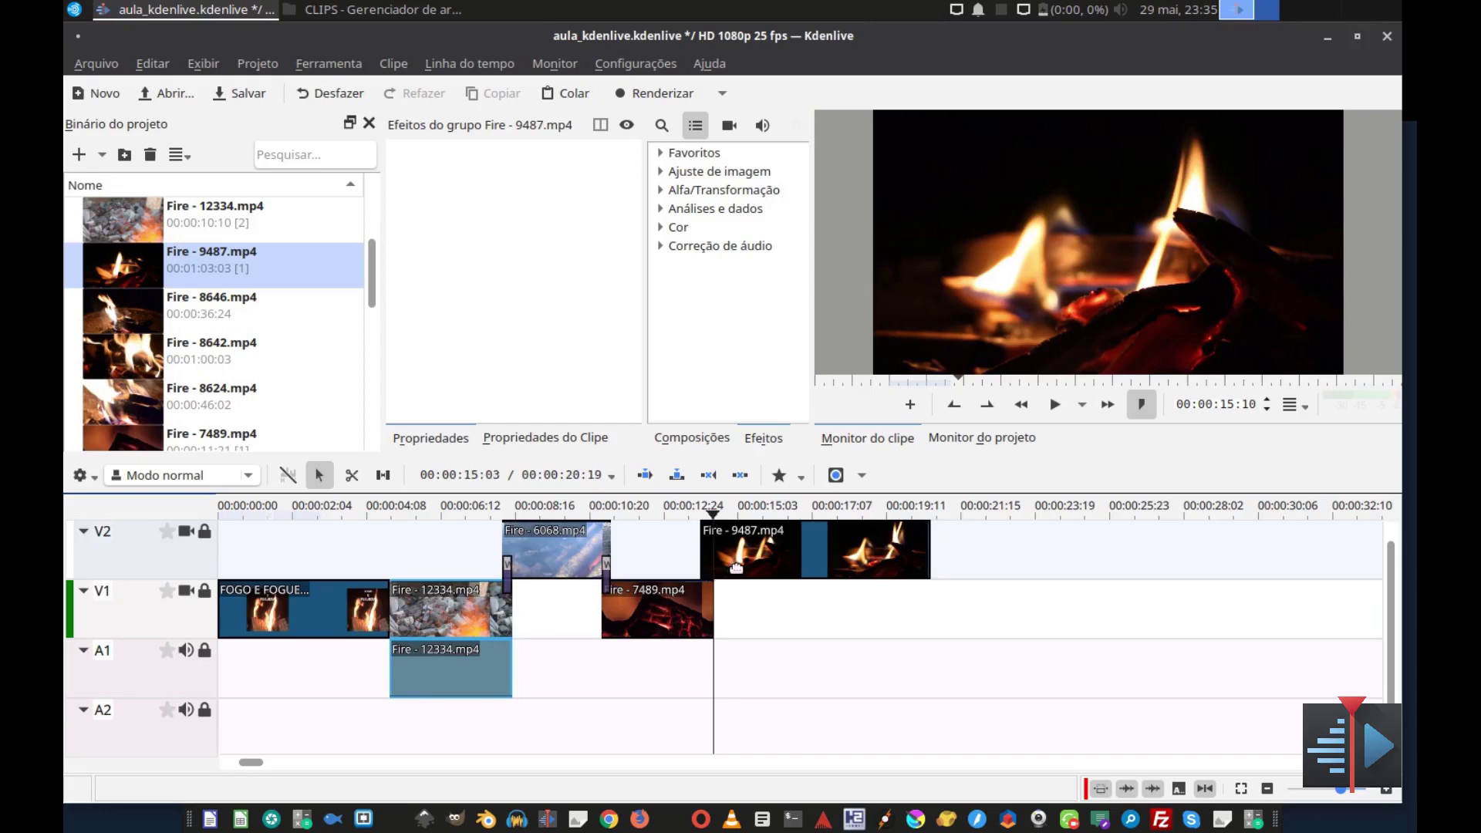
- Add a wipe over the overlap of Fire - 7489.mp4 and Fire - 9487.mp4, and shorten Fire - 9487.mp4 to end at 00:00:17:11
click(708, 578)
drag(930, 549, 820, 554)
click(862, 559)
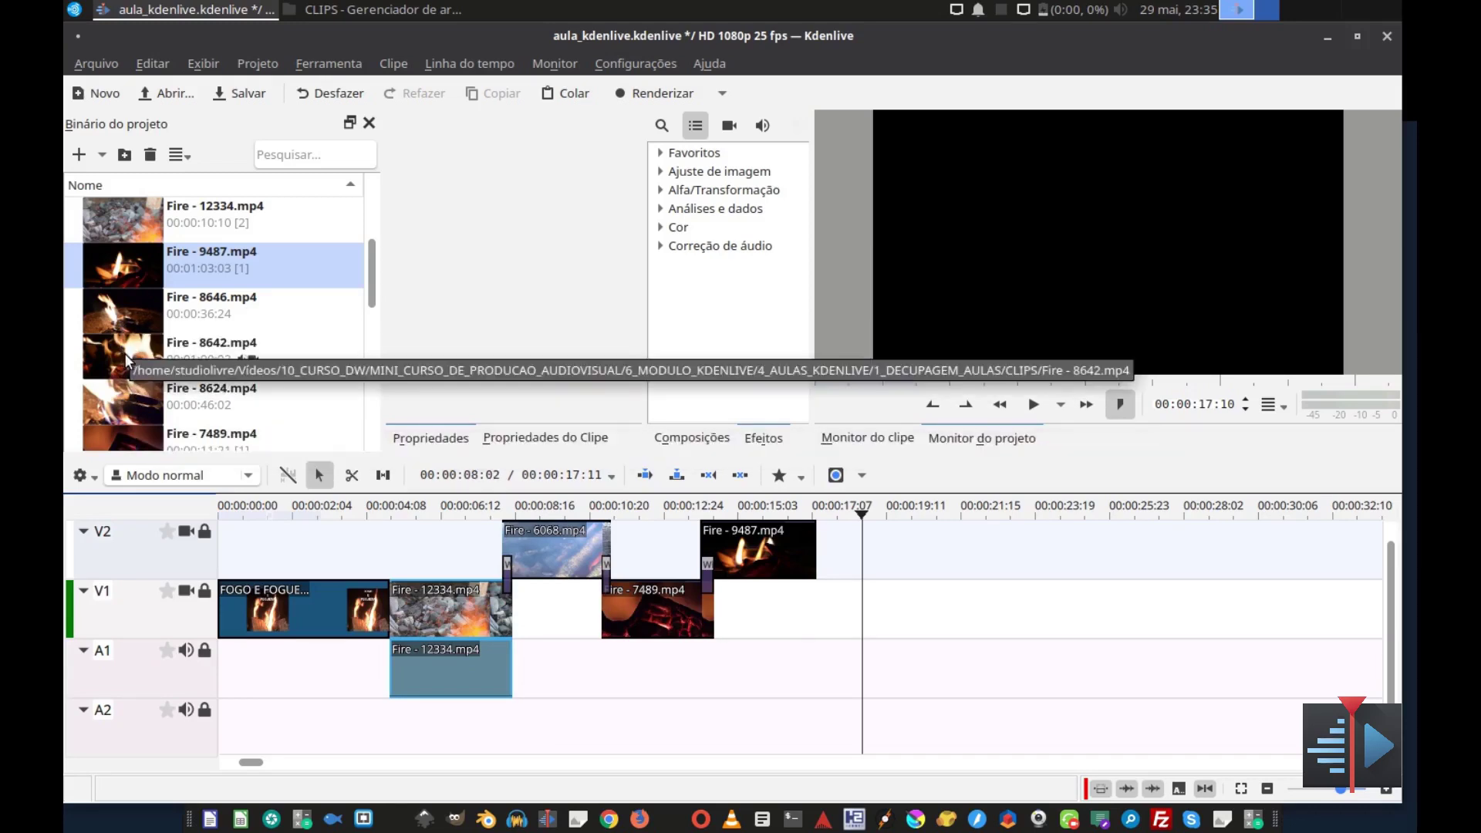
- Place Fire - 8642.mp4 on V1 after Fire - 9487.mp4 and shorten it to end at 00:00:23:00
drag(124, 355, 864, 594)
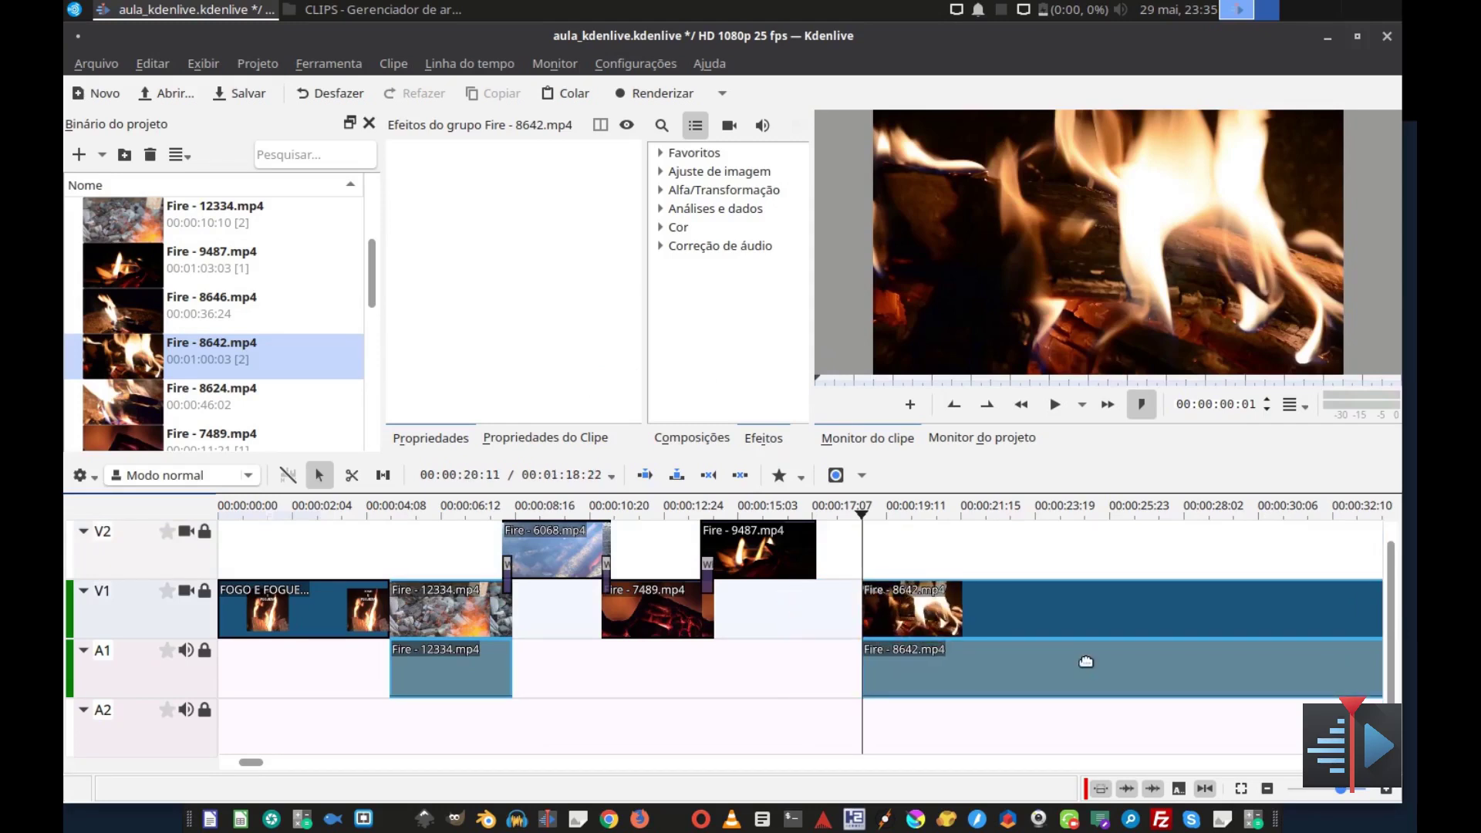
click(1267, 789)
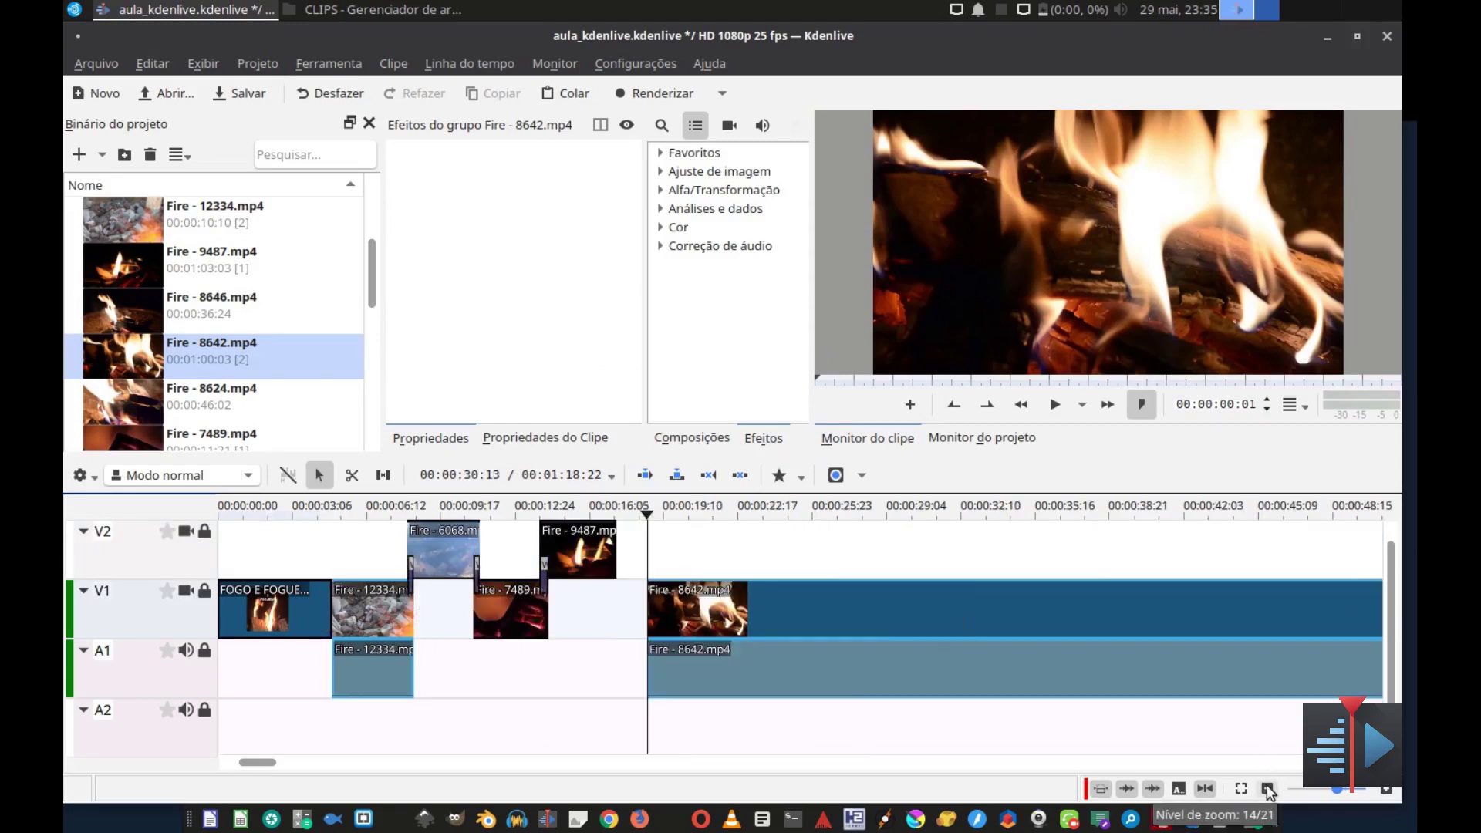
click(1267, 788)
click(1267, 788)
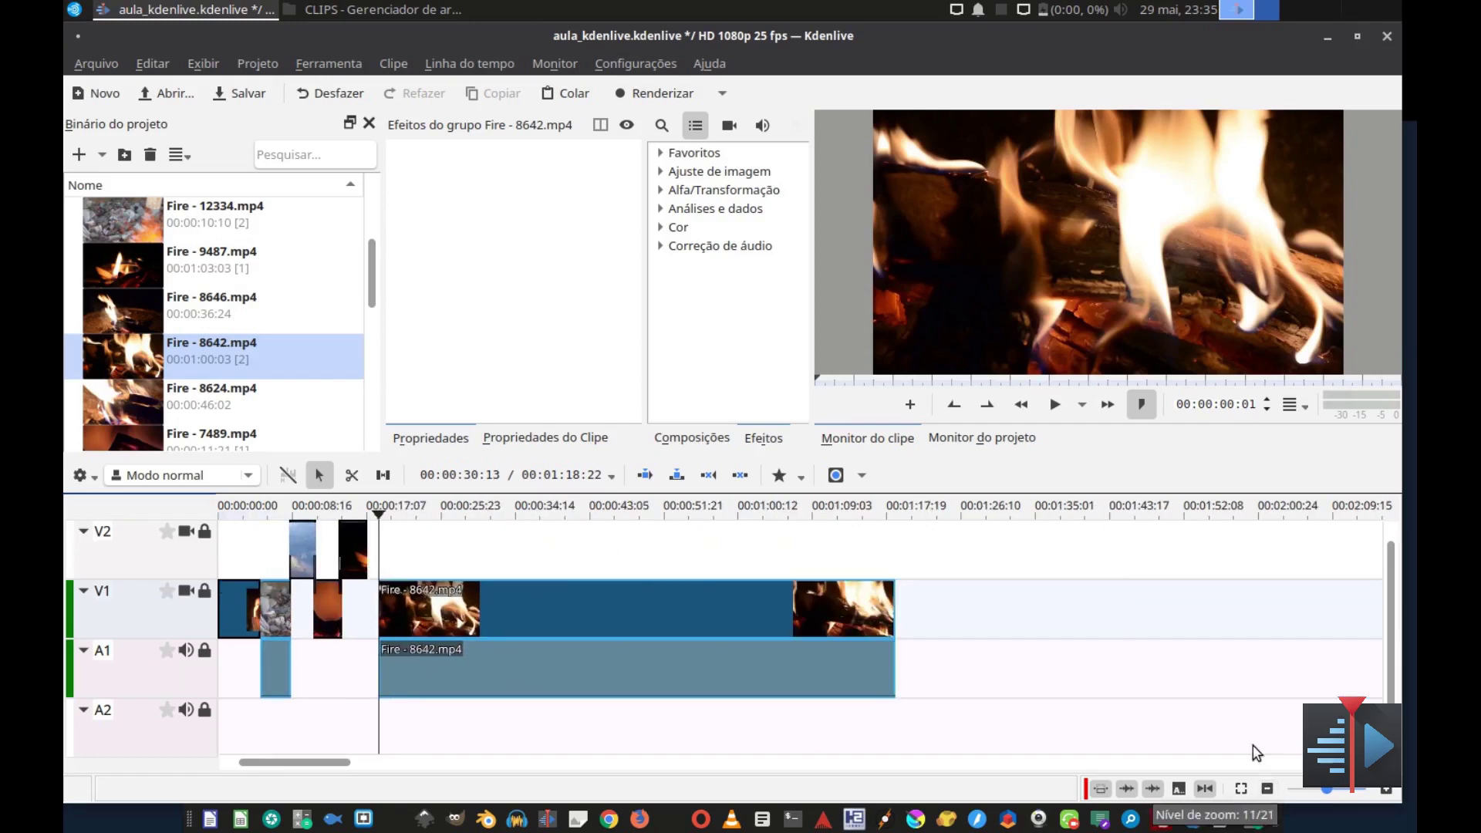
drag(895, 603, 415, 620)
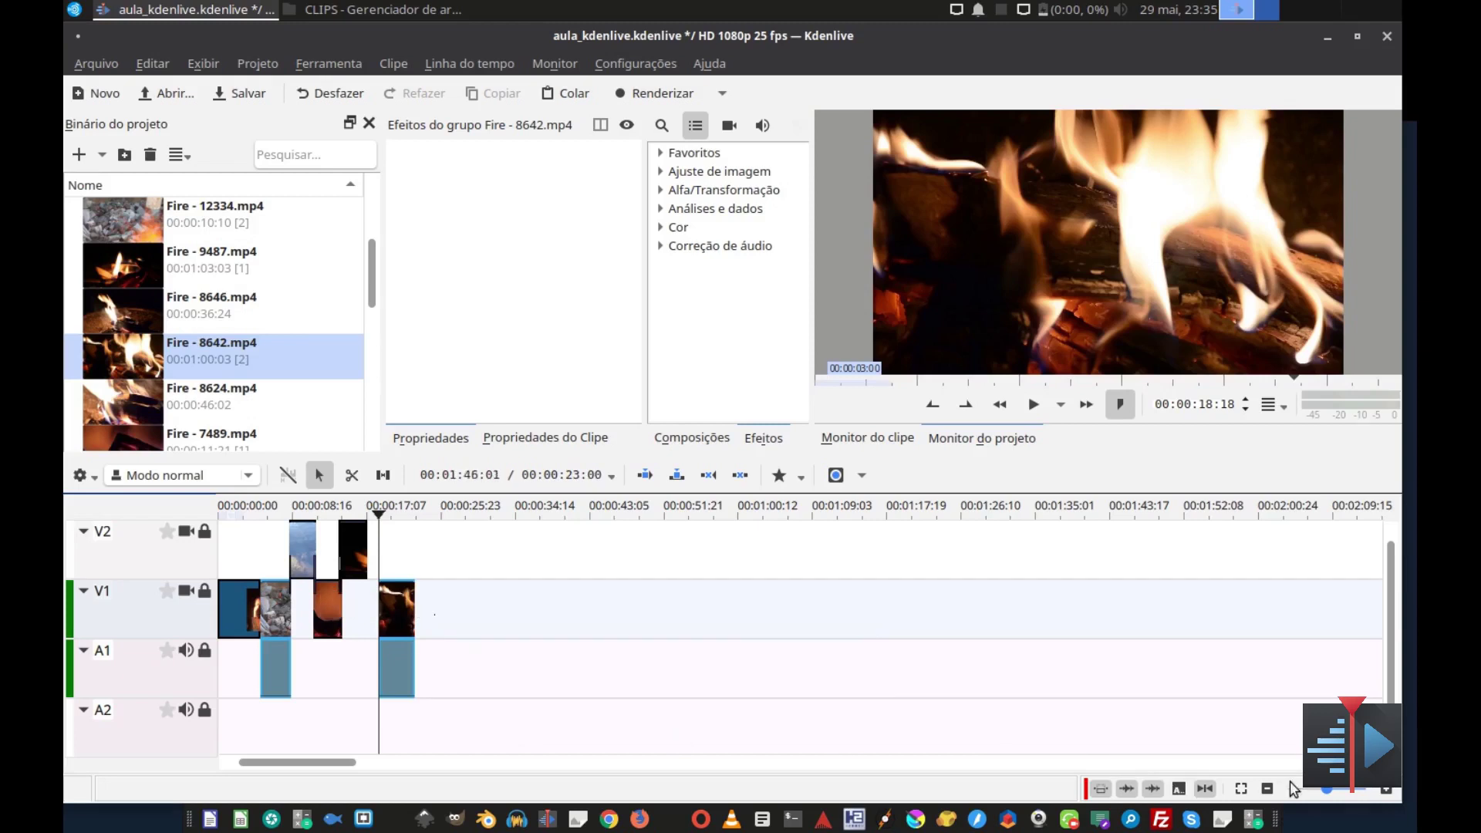
- Move Fire - 8642.mp4 to slightly overlap the end of Fire - 9487.mp4, ending at 00:00:21:09, and add a wipe over the overlap
click(1384, 789)
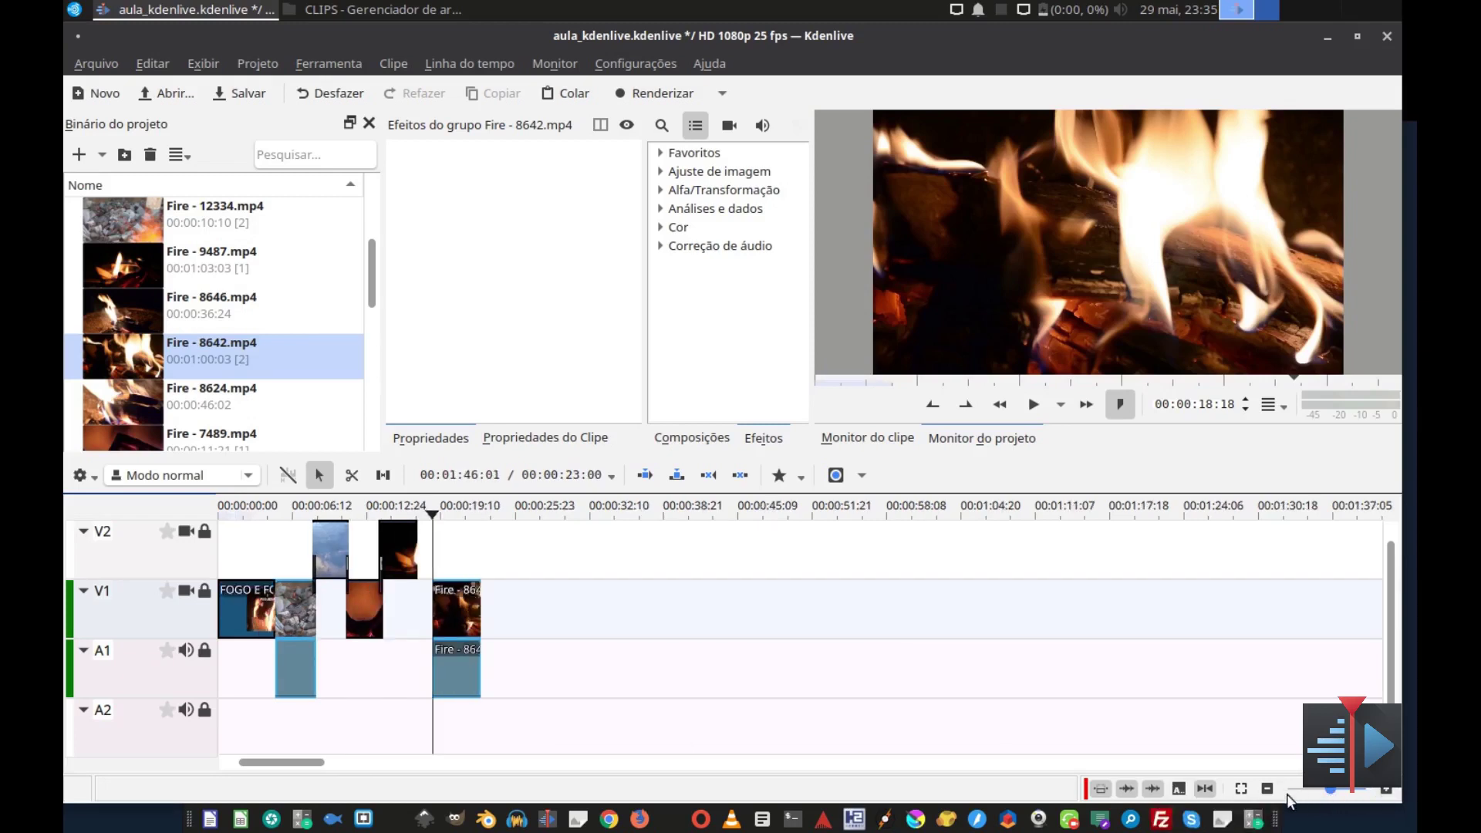
click(1386, 790)
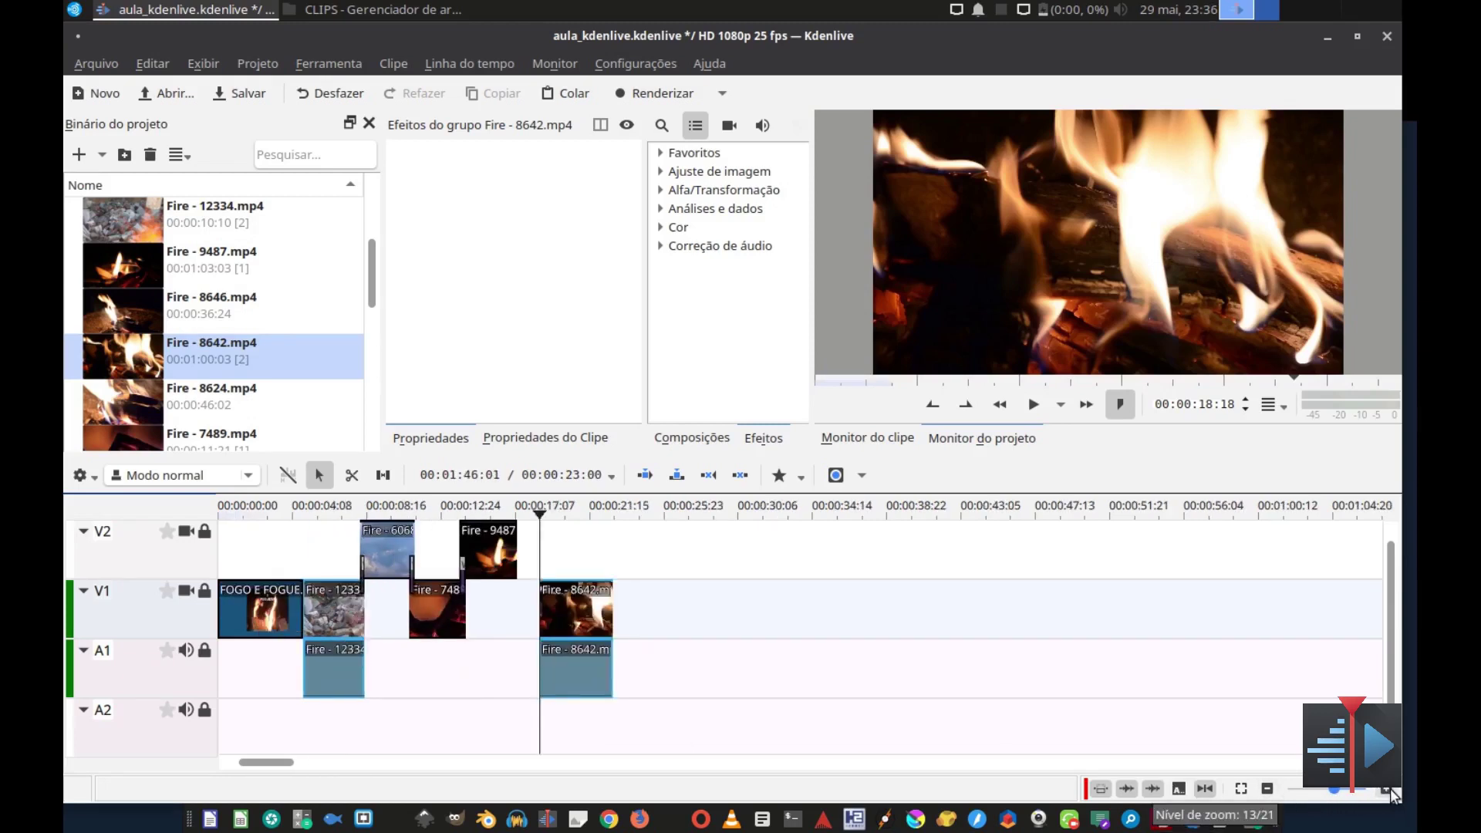
click(1386, 790)
click(1386, 790)
drag(888, 606, 830, 605)
click(754, 572)
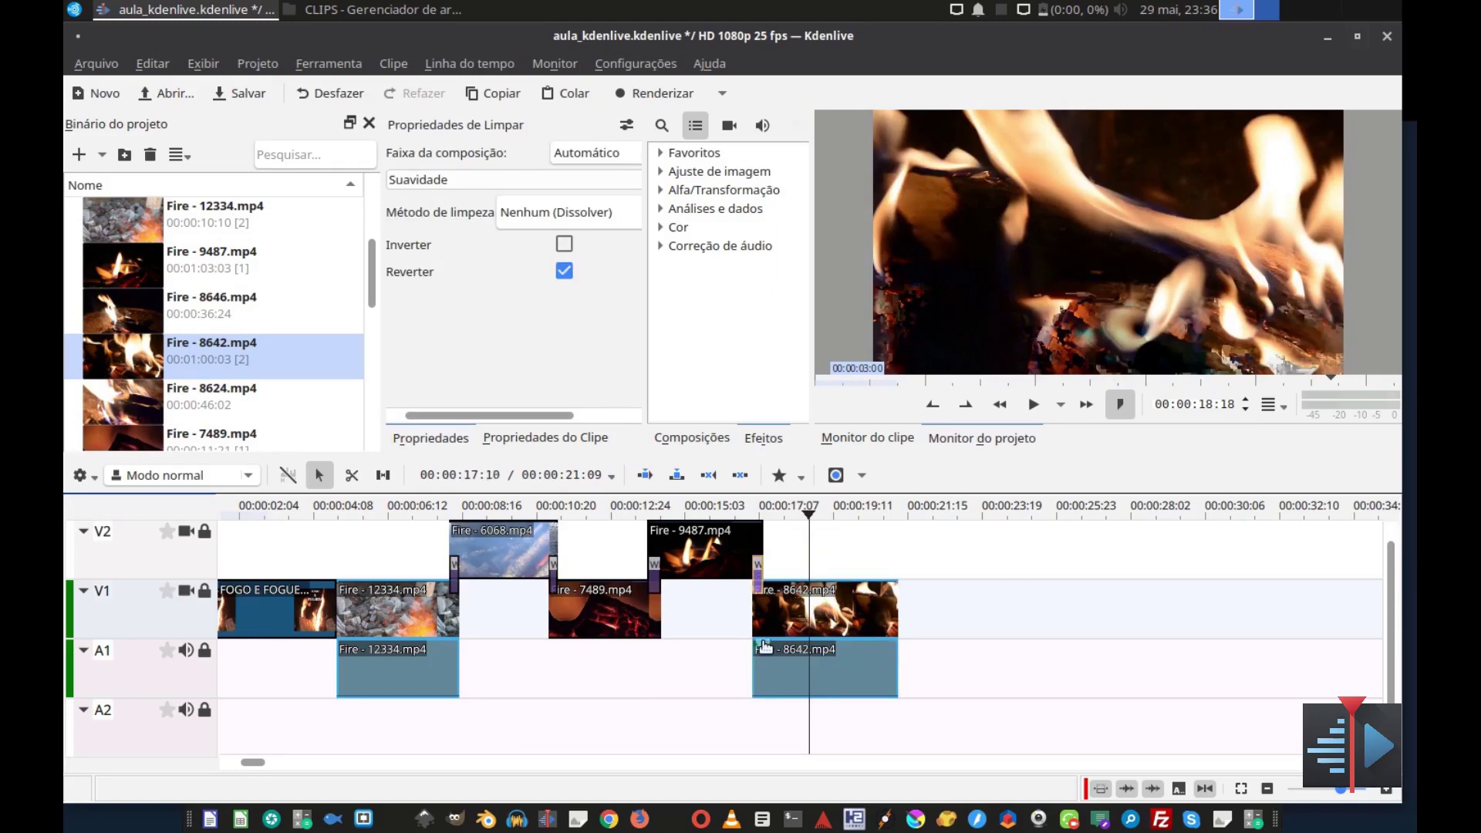
- Move Fire - 8642.mp4 earlier to end at 00:00:20:24 and replace its wipe with one covering the longer overlap with Fire - 9487.mp4
click(742, 602)
key(space)
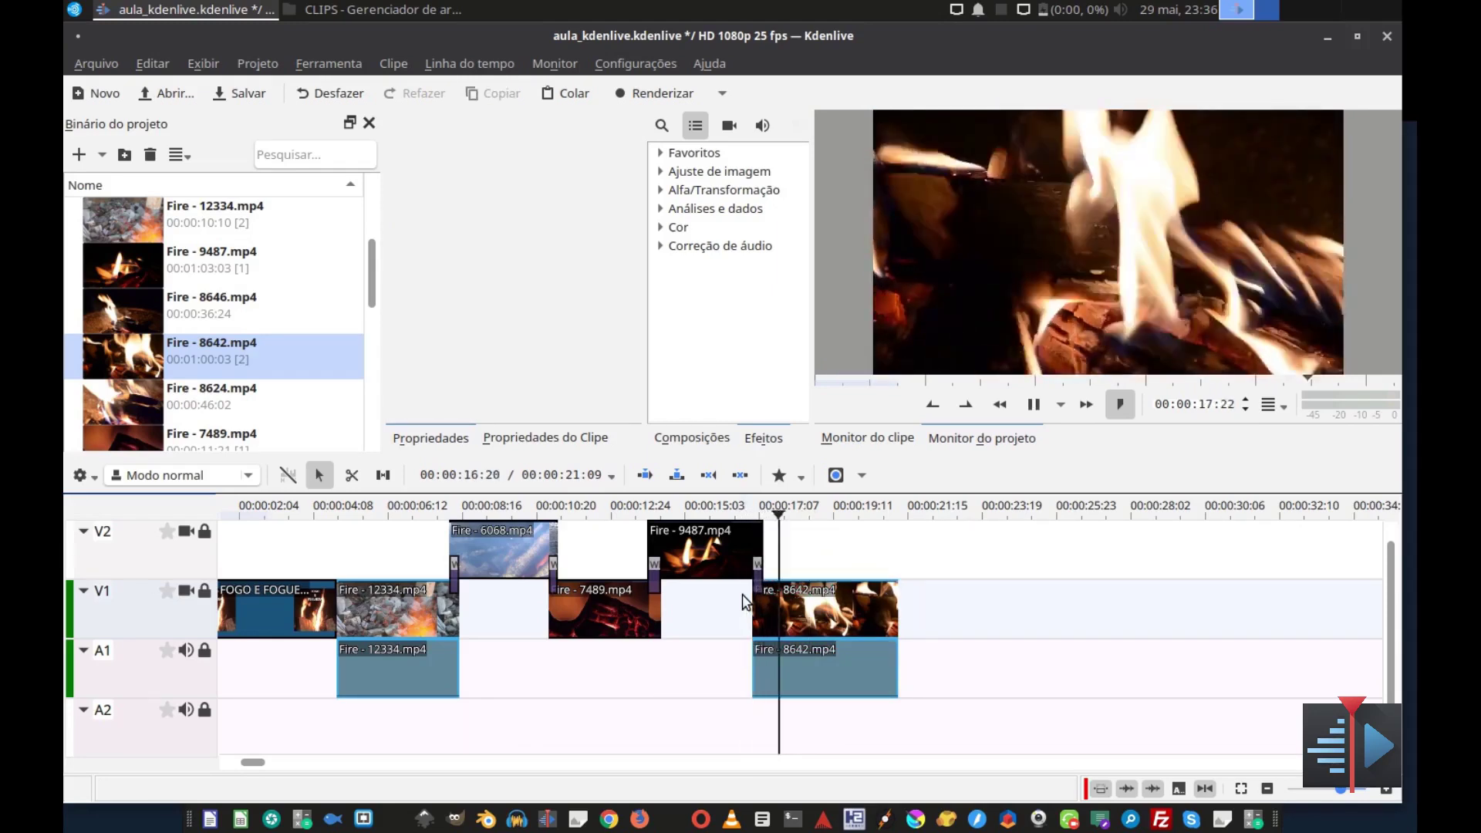
key(space)
click(772, 595)
drag(780, 600, 773, 600)
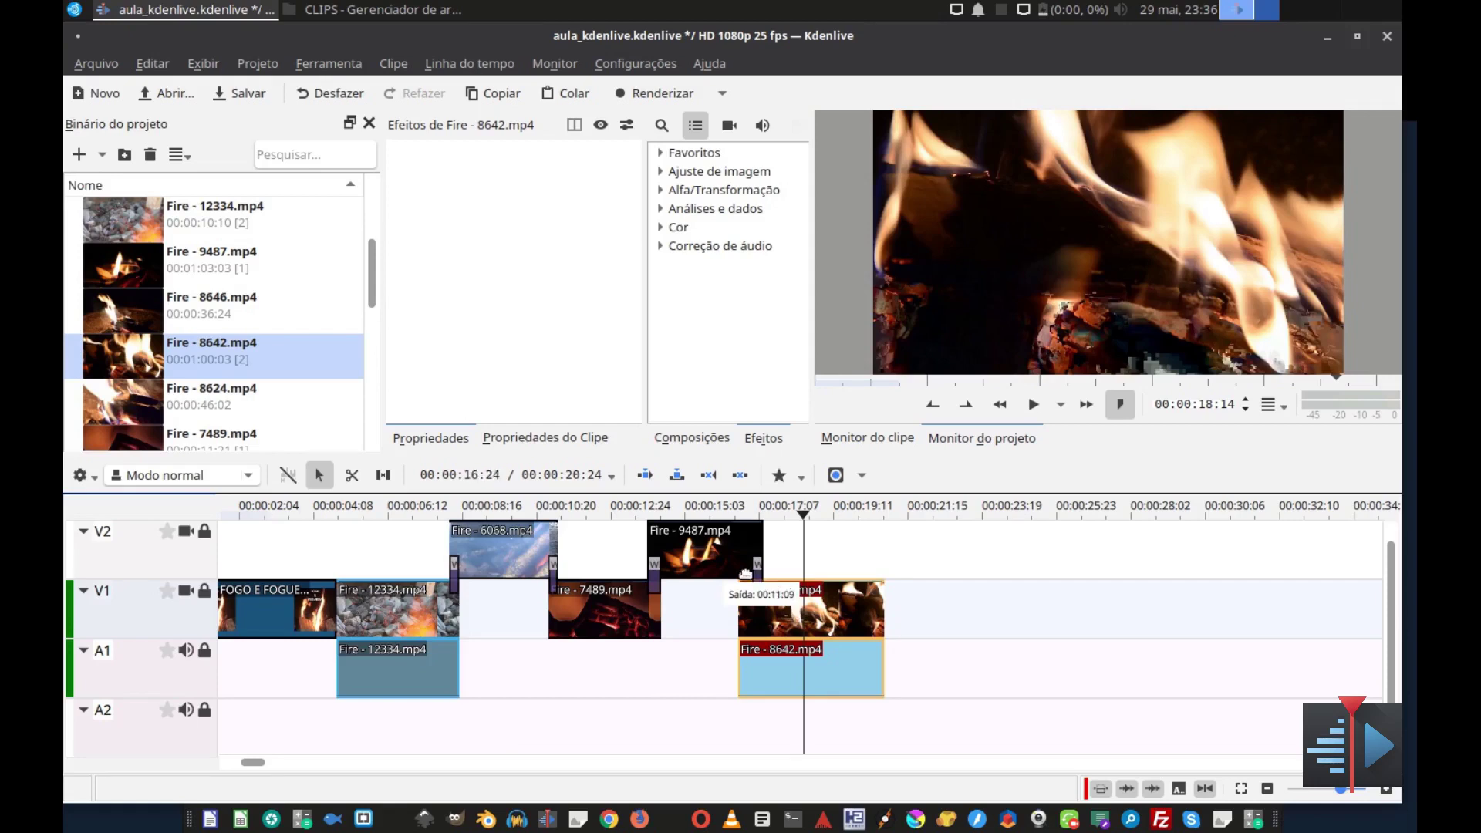
click(758, 568)
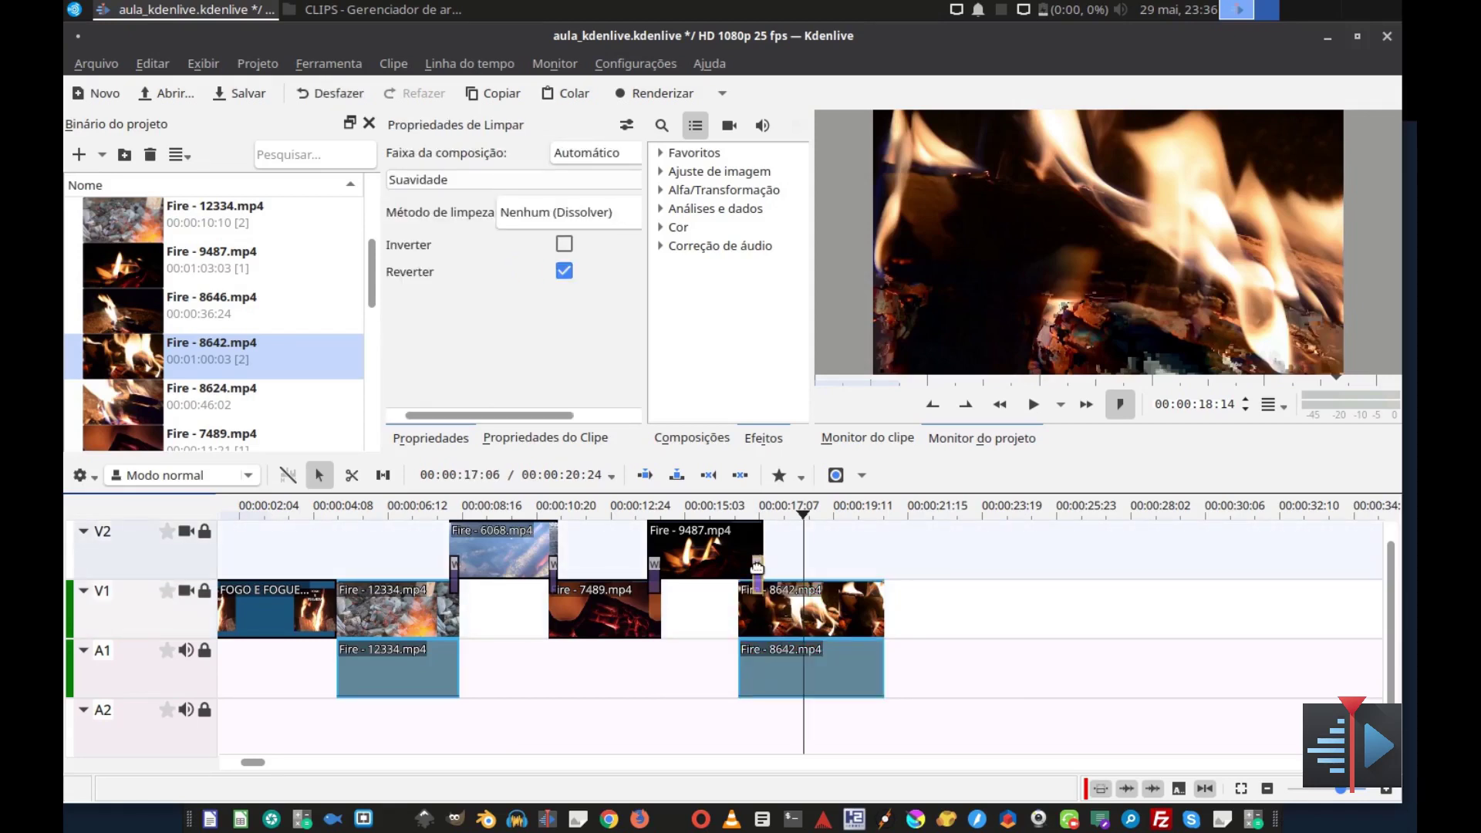
key(ctrl+z)
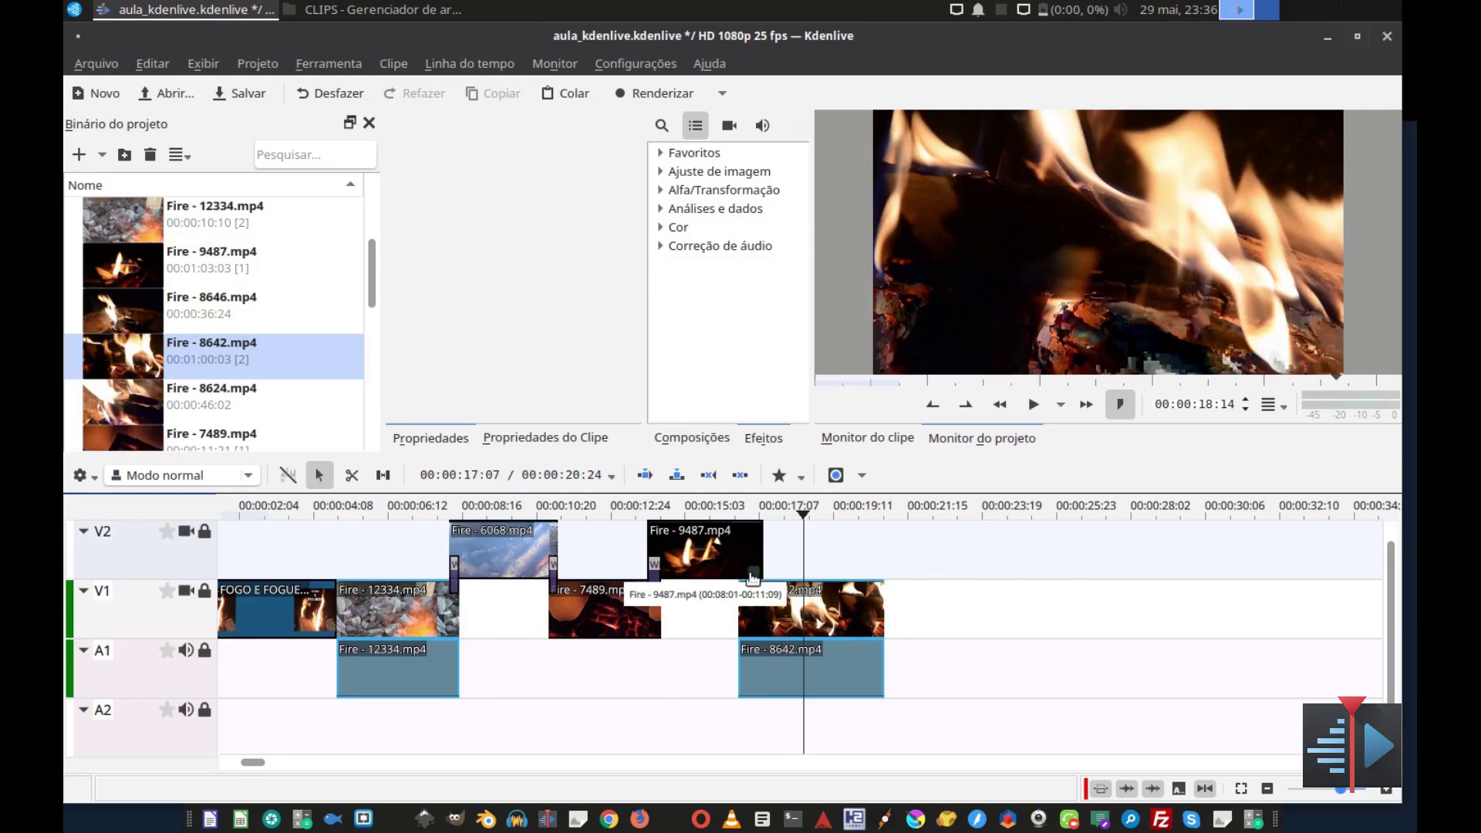
click(758, 578)
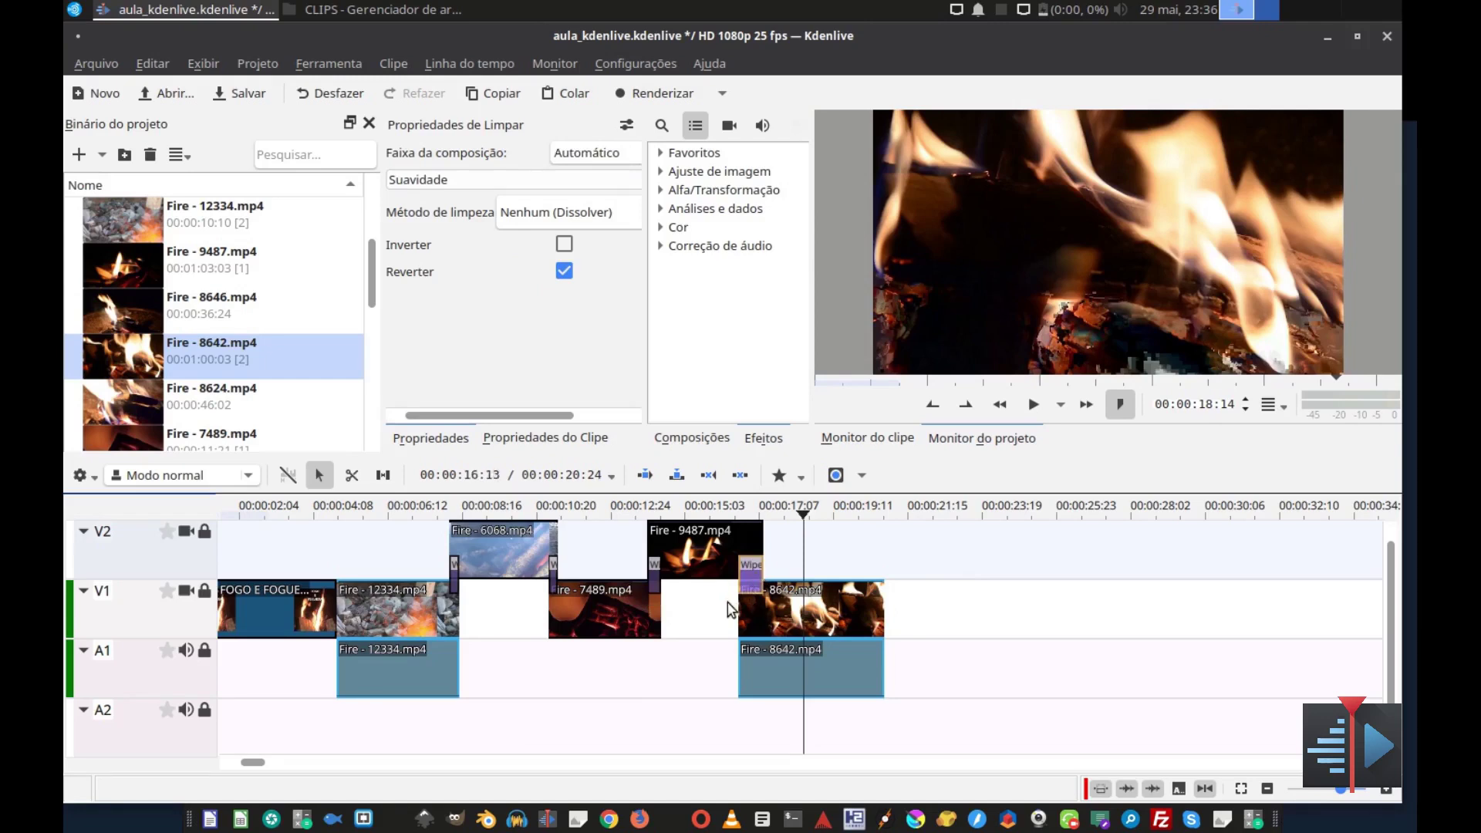
- Play back the transition between Fire - 9487.mp4 and Fire - 8642.mp4, and shorten Fire - 8642.mp4 to end at 00:00:20:04
click(726, 601)
key(space)
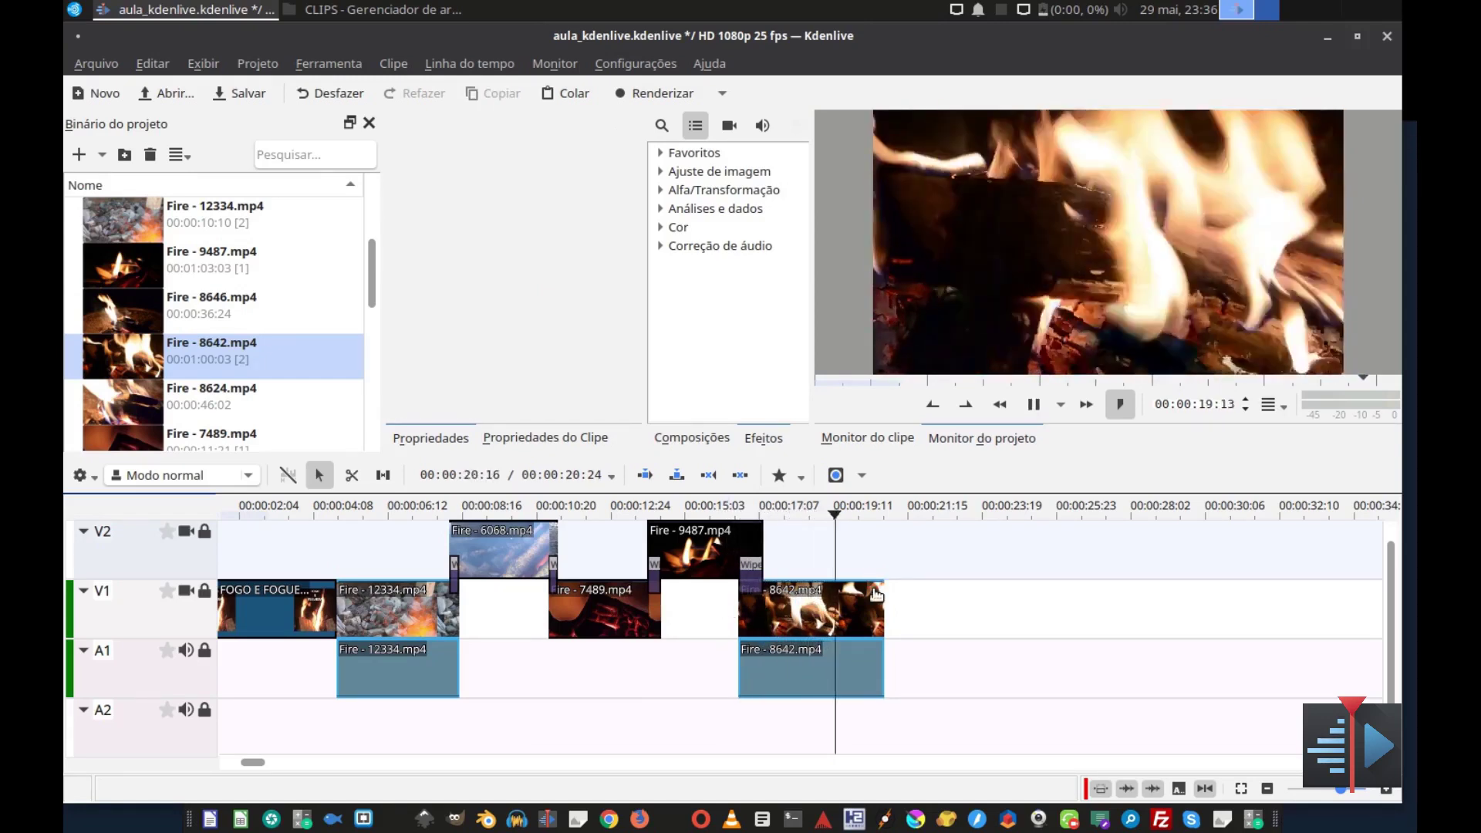
key(space)
drag(883, 607, 856, 605)
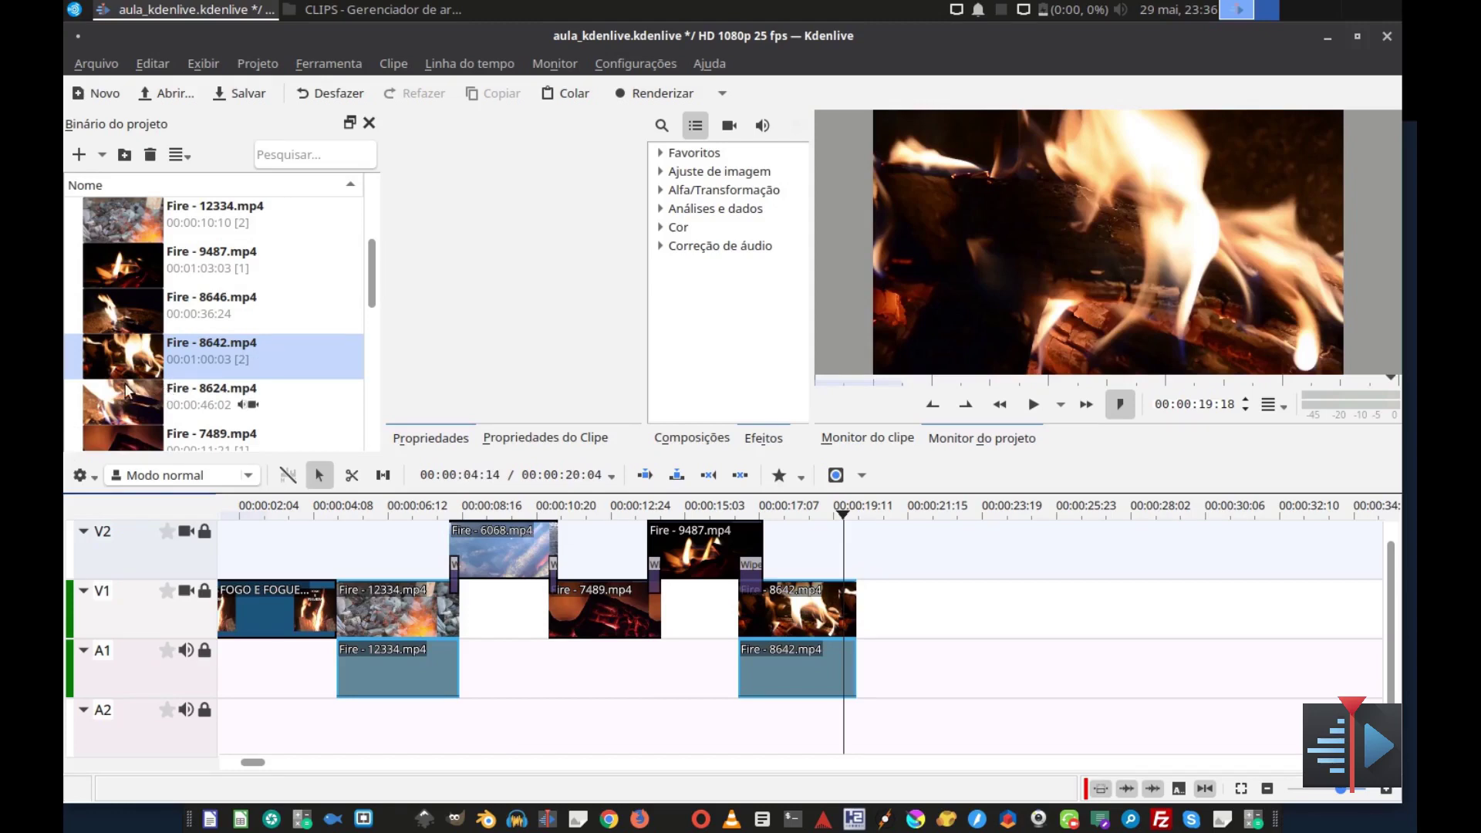
click(112, 395)
drag(111, 395, 900, 551)
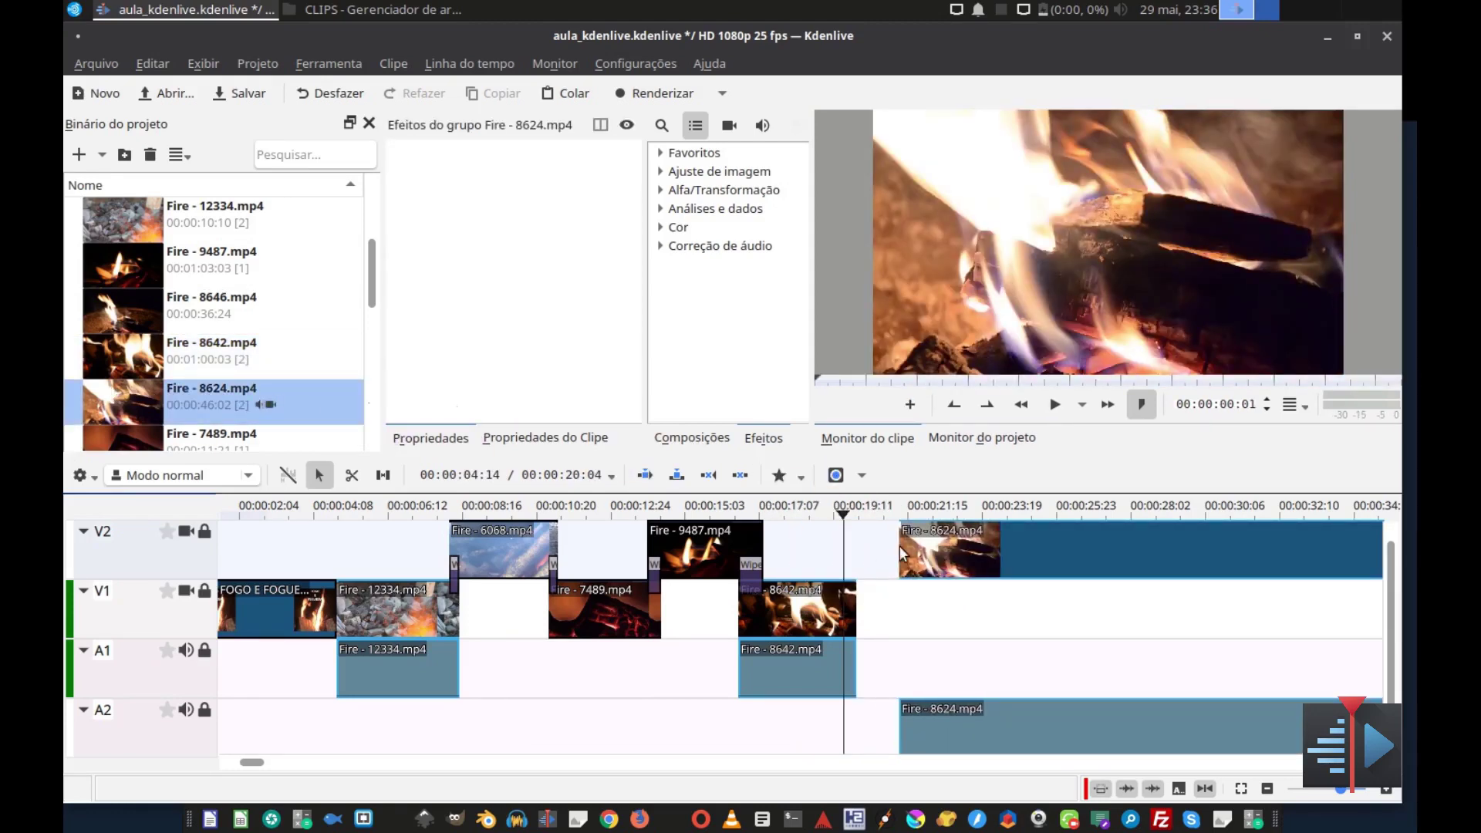
key(Delete)
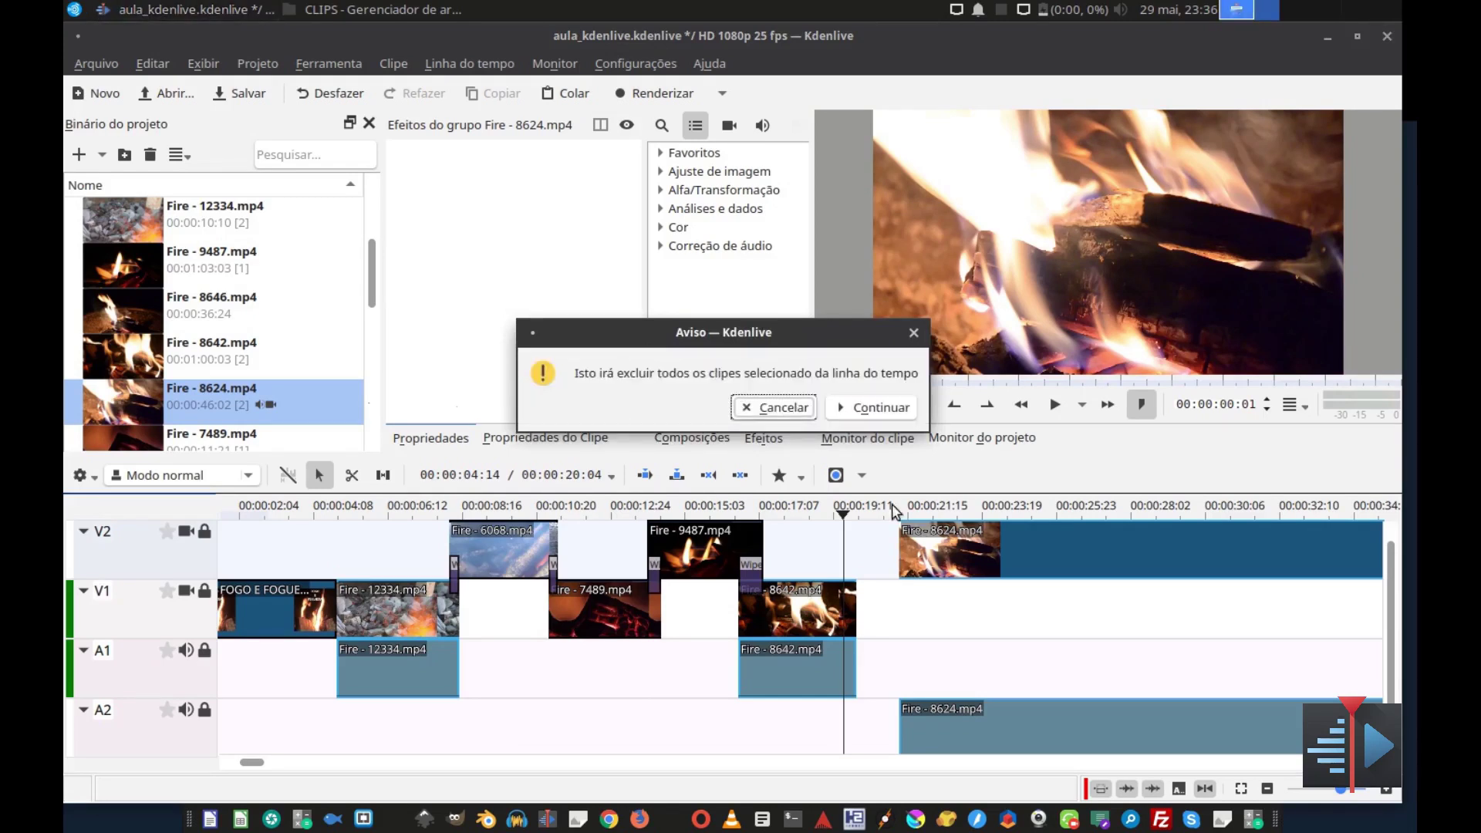
click(769, 409)
click(937, 529)
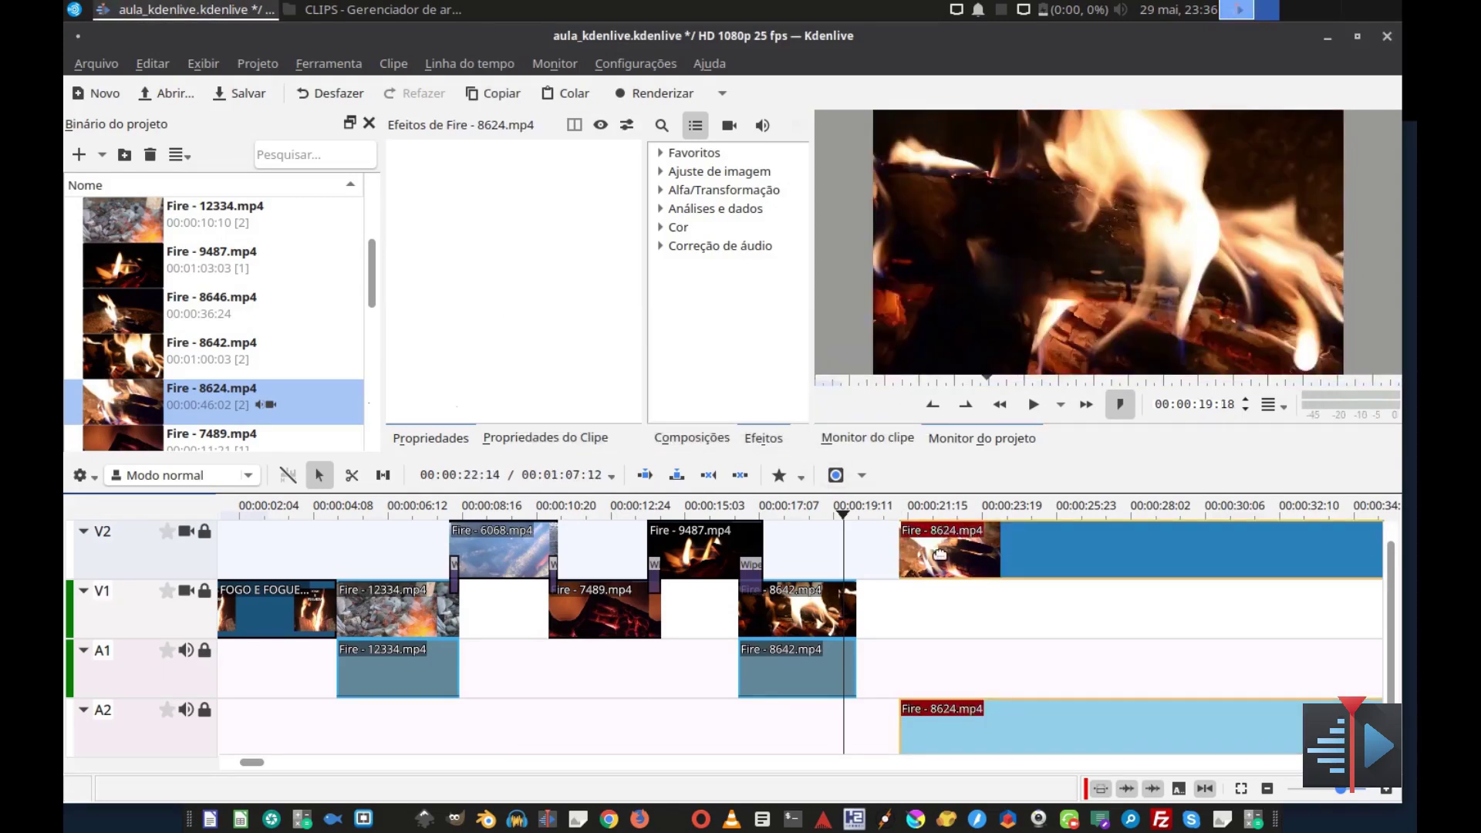
key(Delete)
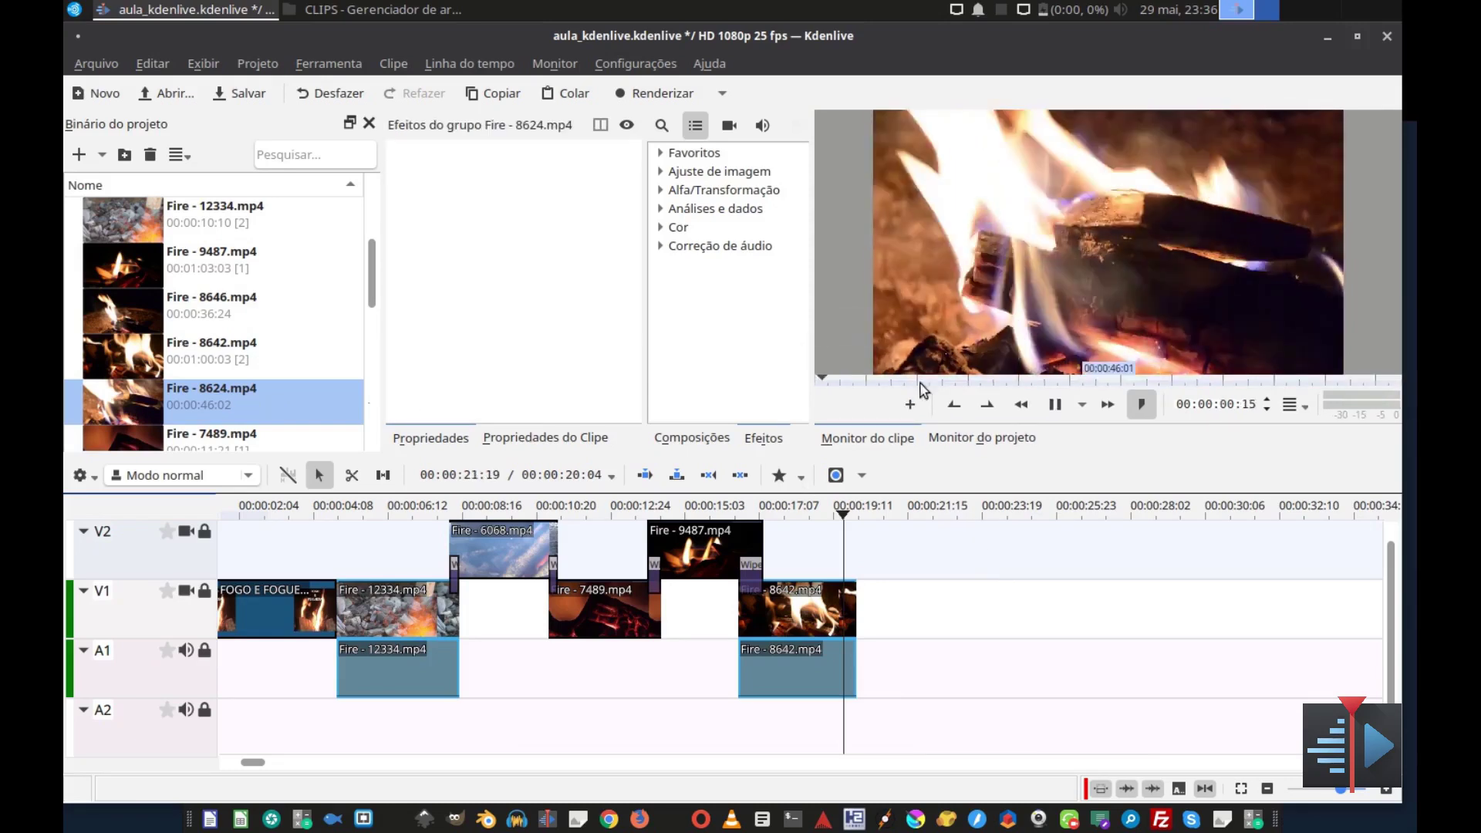
- Mark the in and out points of Fire - 8624.mp4 and place the section on V2, slightly overlapping the end of Fire - 8642.mp4
click(952, 407)
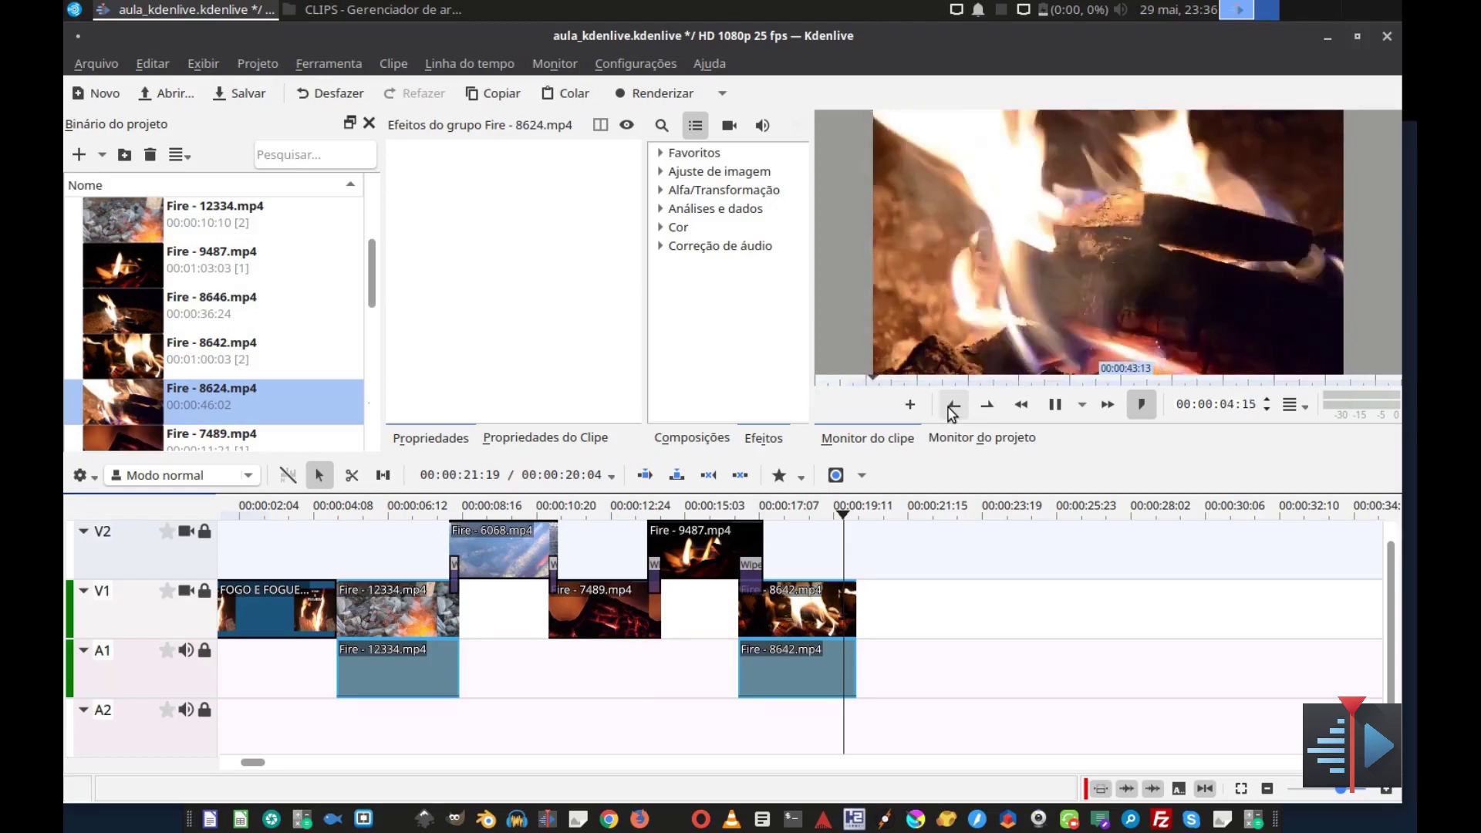
click(986, 404)
drag(1018, 316, 846, 577)
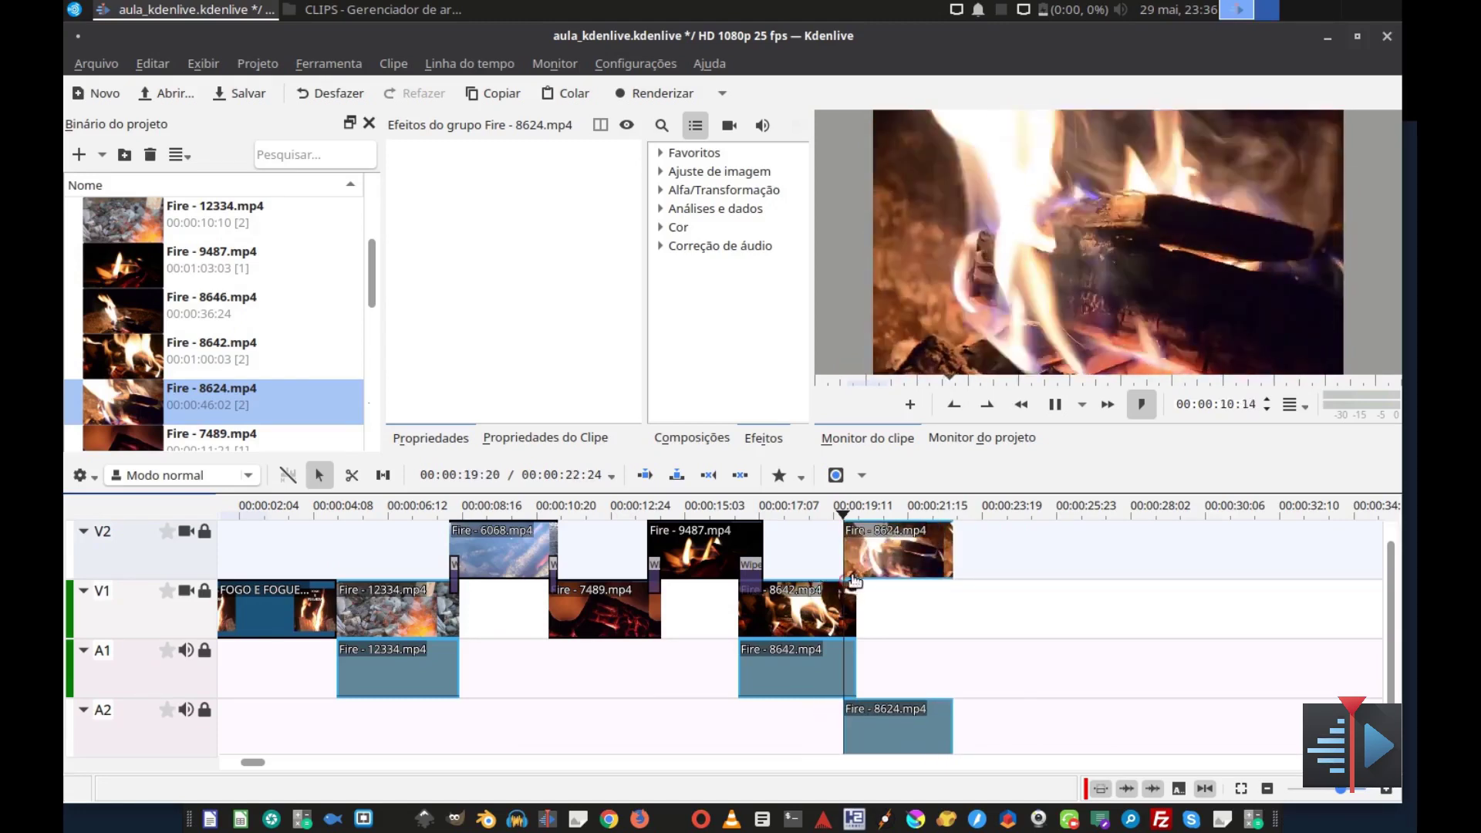
- Add a wipe over the overlap of Fire - 8642.mp4 and Fire - 8624.mp4, and move Fire - 8624.mp4 earlier to end at 00:00:22:15
click(852, 575)
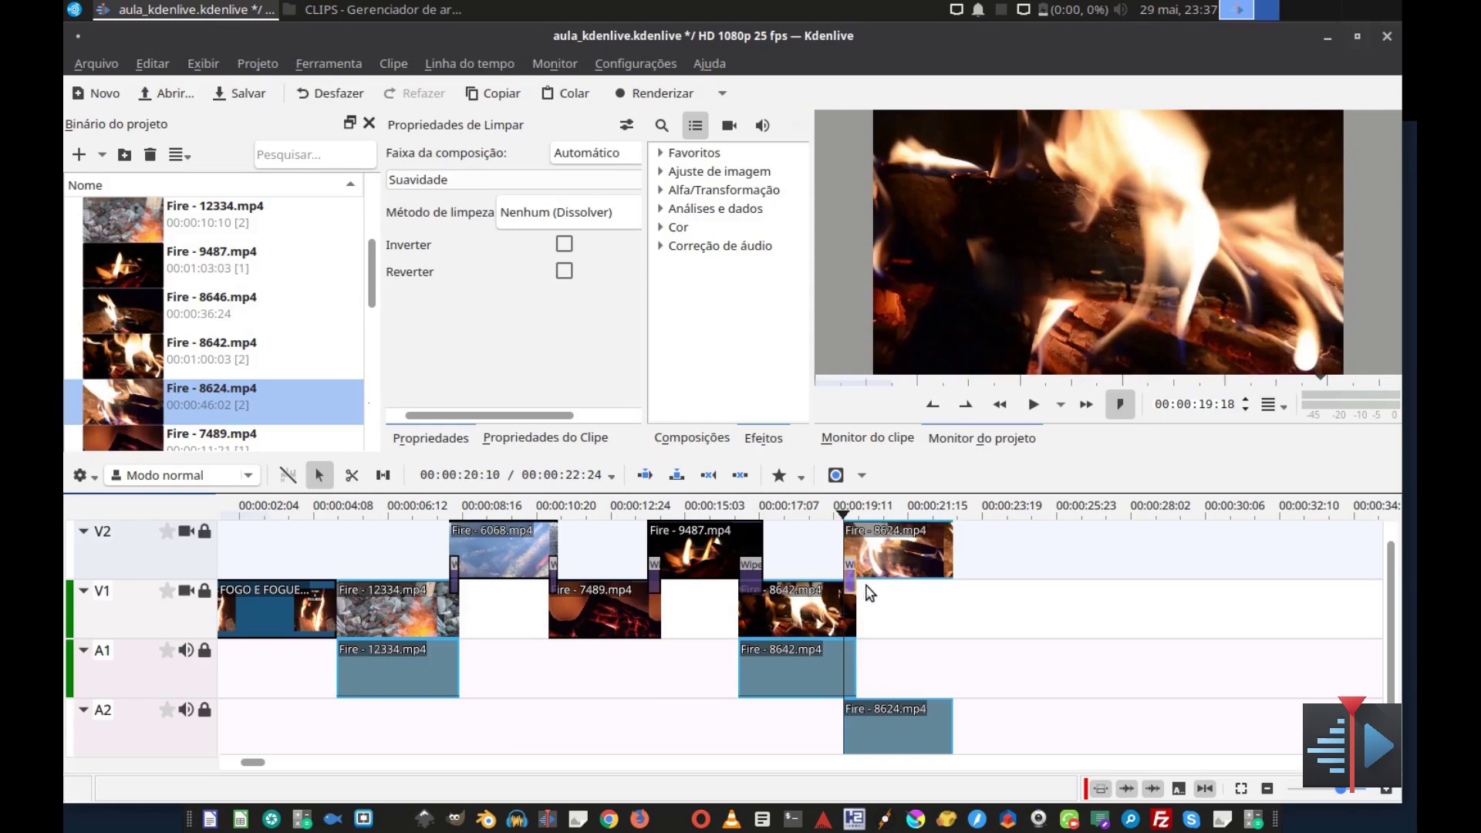
click(834, 569)
key(space)
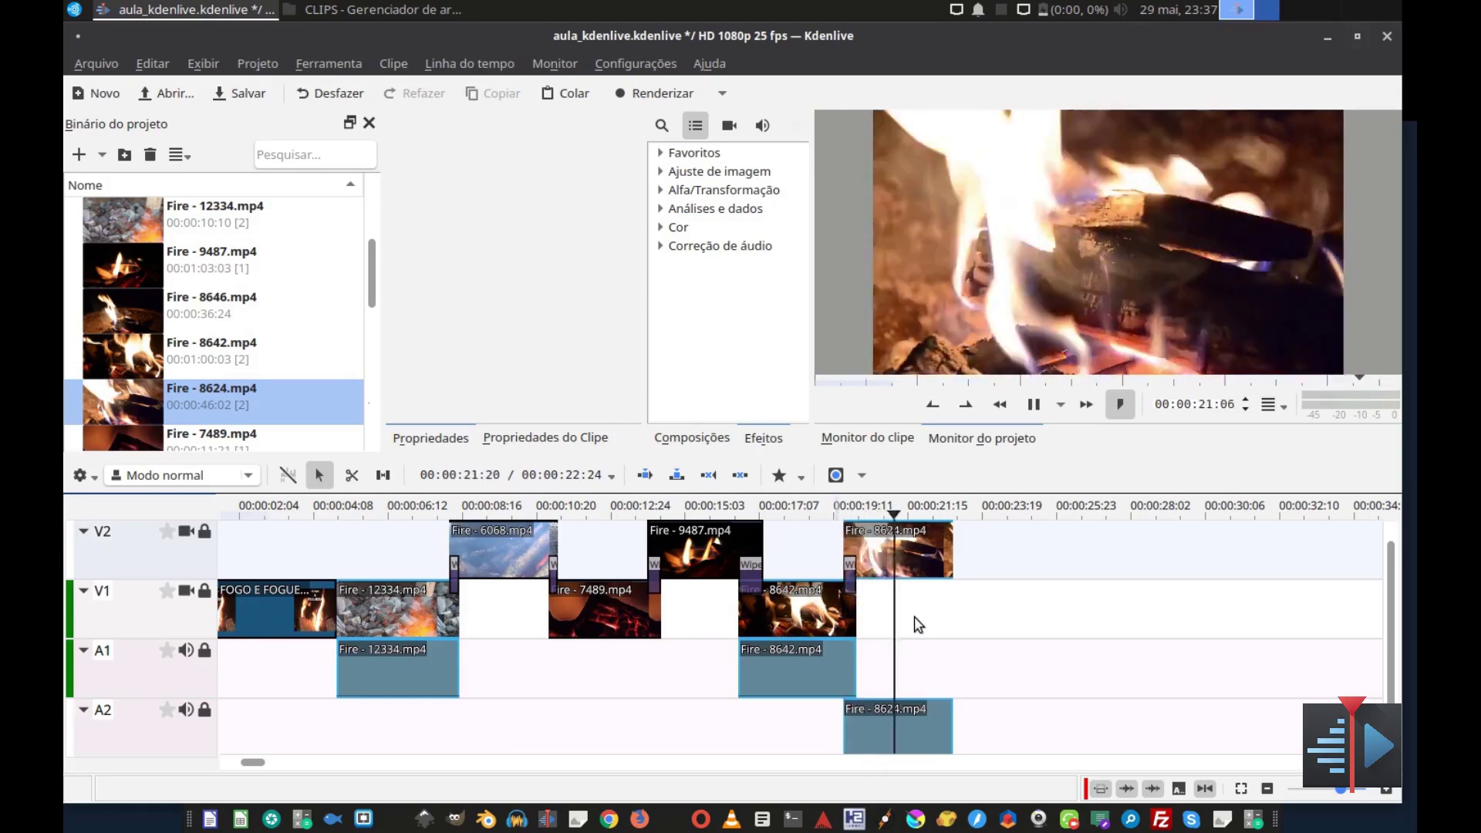
key(space)
drag(872, 568, 852, 558)
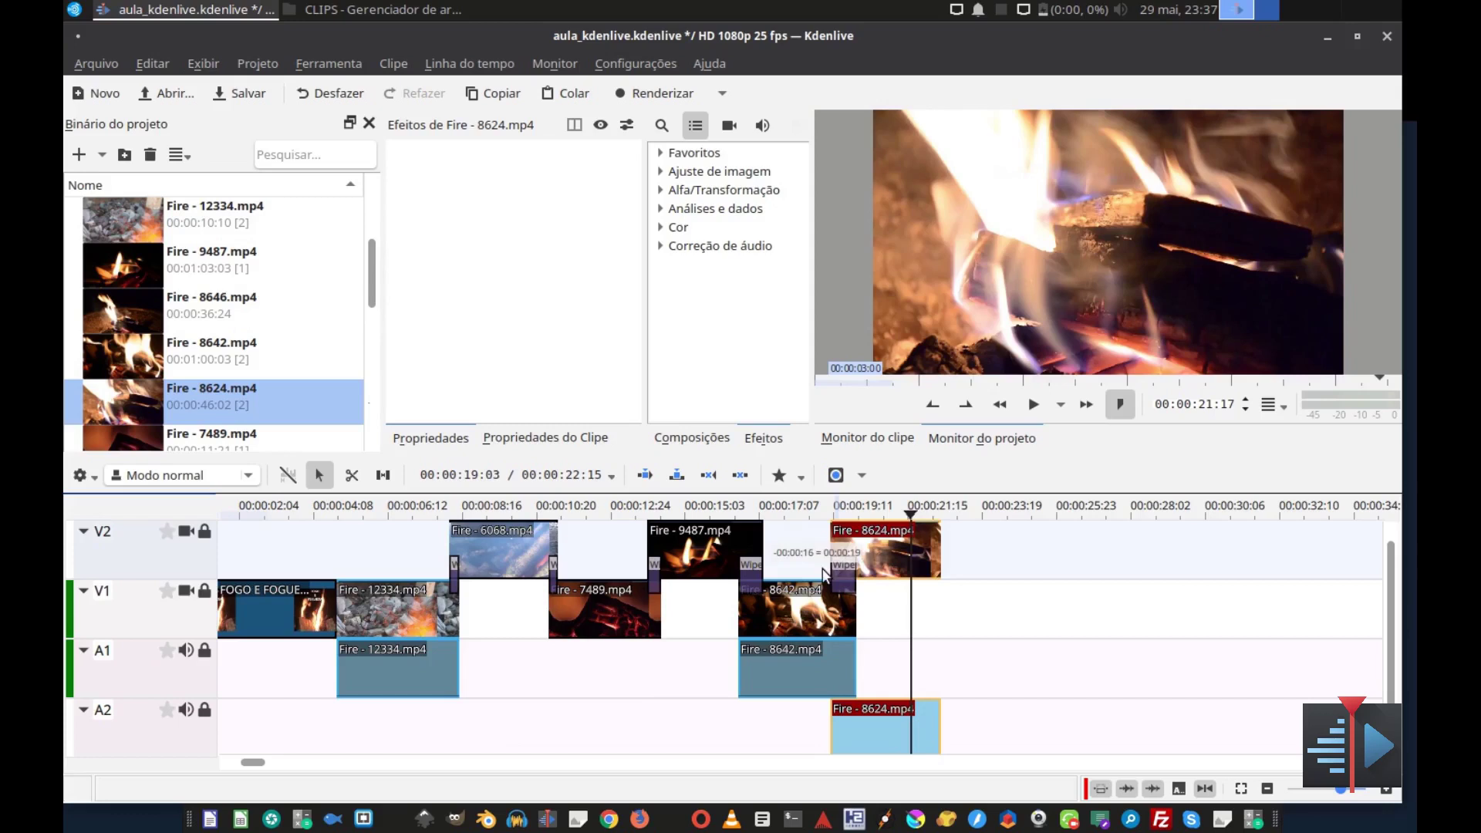
click(949, 619)
key(space)
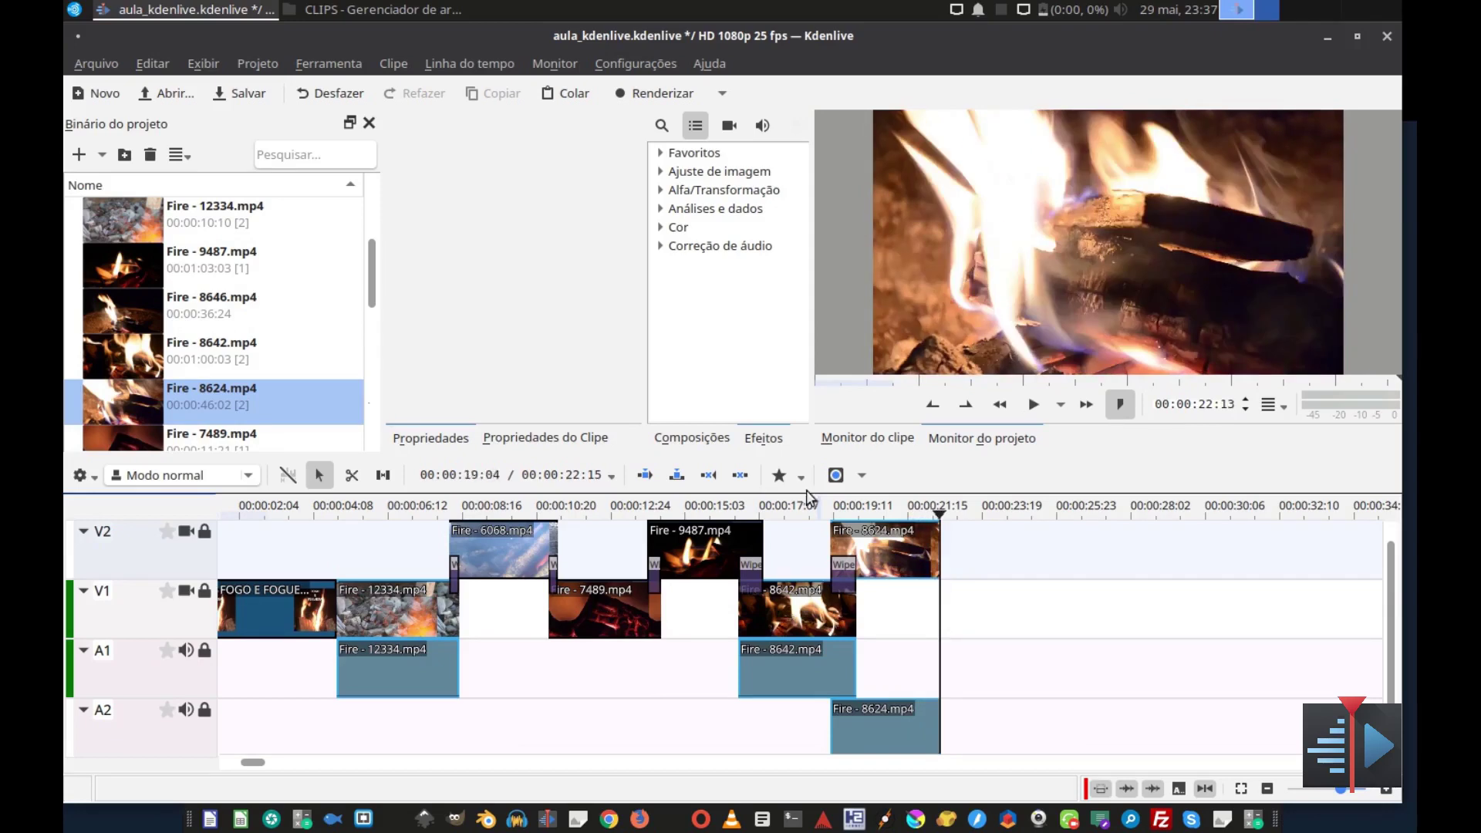
- Browse the project bin for the next clip and preview the beginning of Fire - 8646.mp4
scroll(133, 374, down, 1)
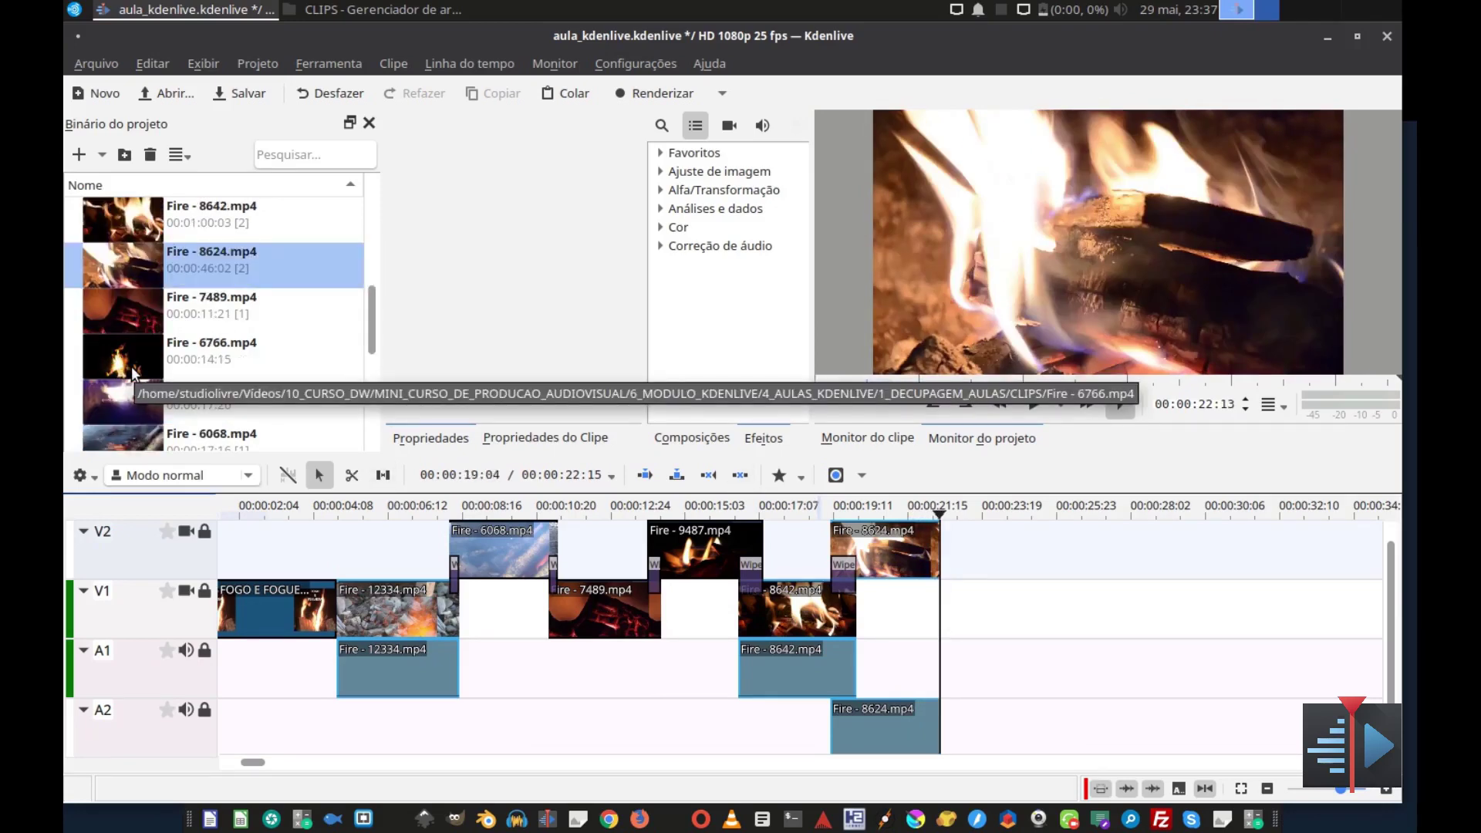
scroll(128, 354, up, 1)
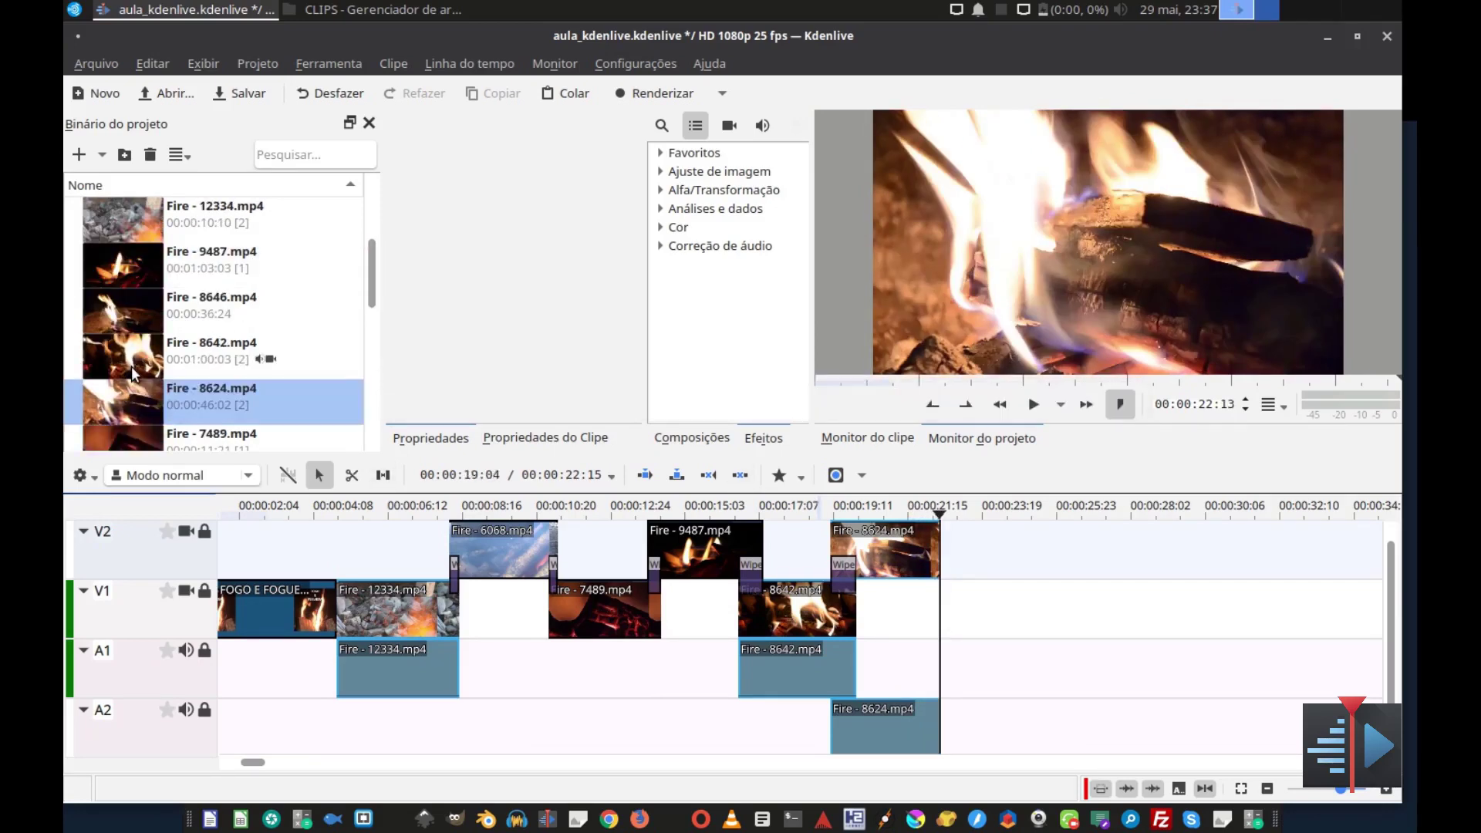
click(111, 312)
click(973, 252)
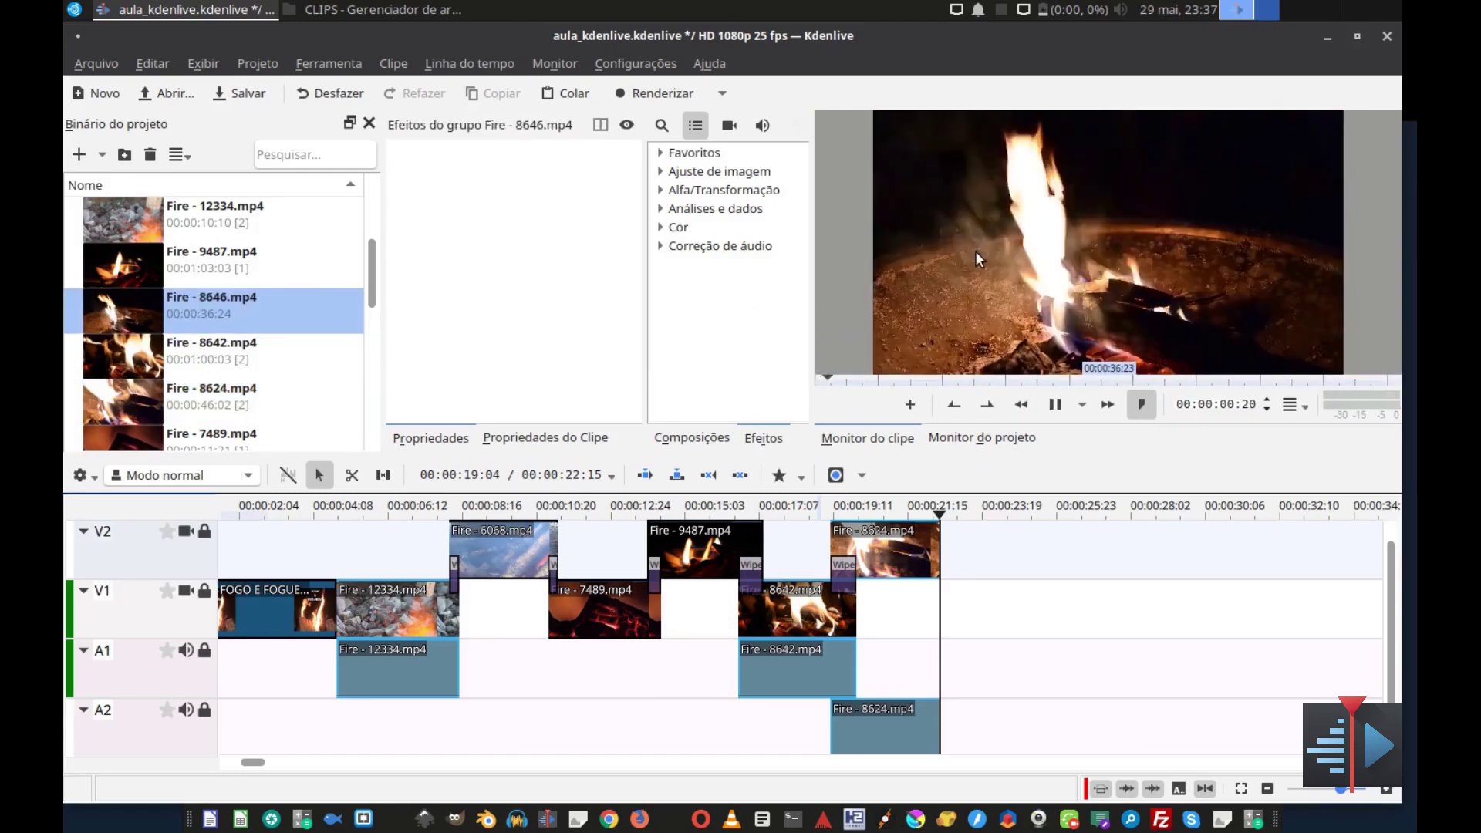
click(974, 252)
- Play Fire - 8642.mp4, mark its out point, and place the section on V1, slightly overlapping the end of Fire - 8624.mp4
click(122, 361)
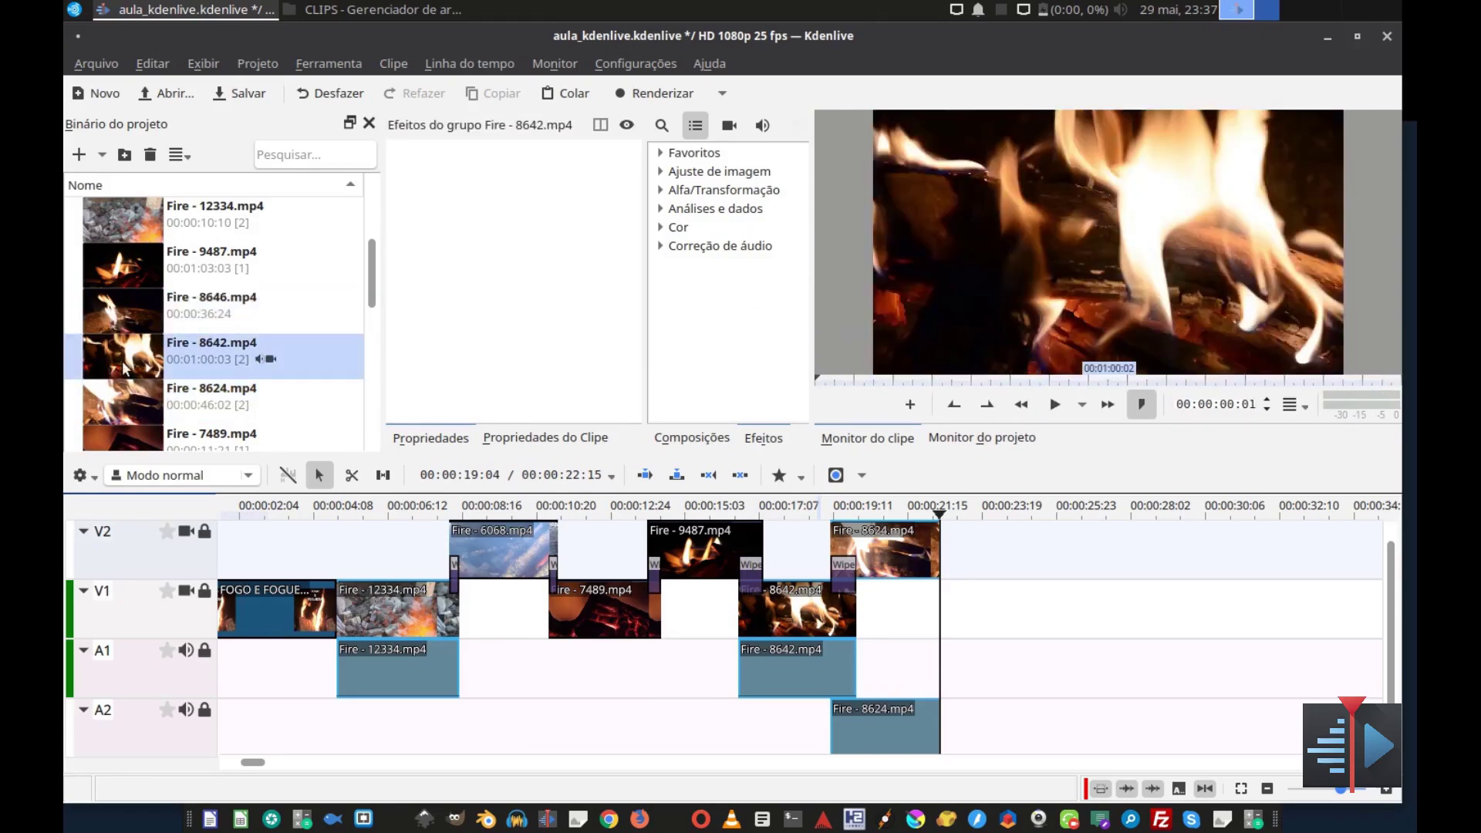
key(space)
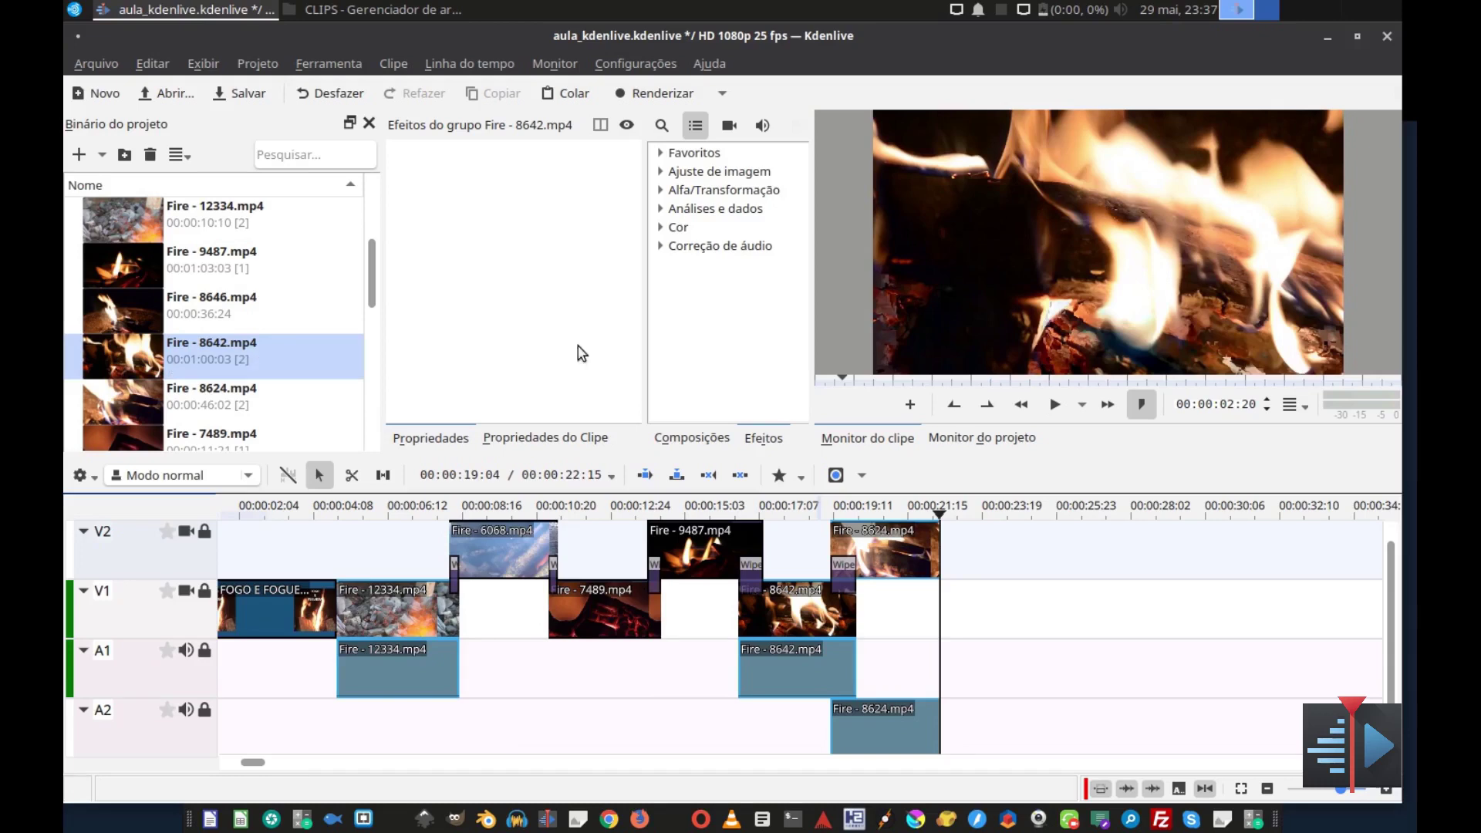
click(992, 409)
click(1110, 257)
drag(1111, 261, 926, 604)
- Add a wipe over the overlap of Fire - 8624.mp4 and the second Fire - 8642.mp4, and shorten the latter to end at 00:00:24:23
click(928, 574)
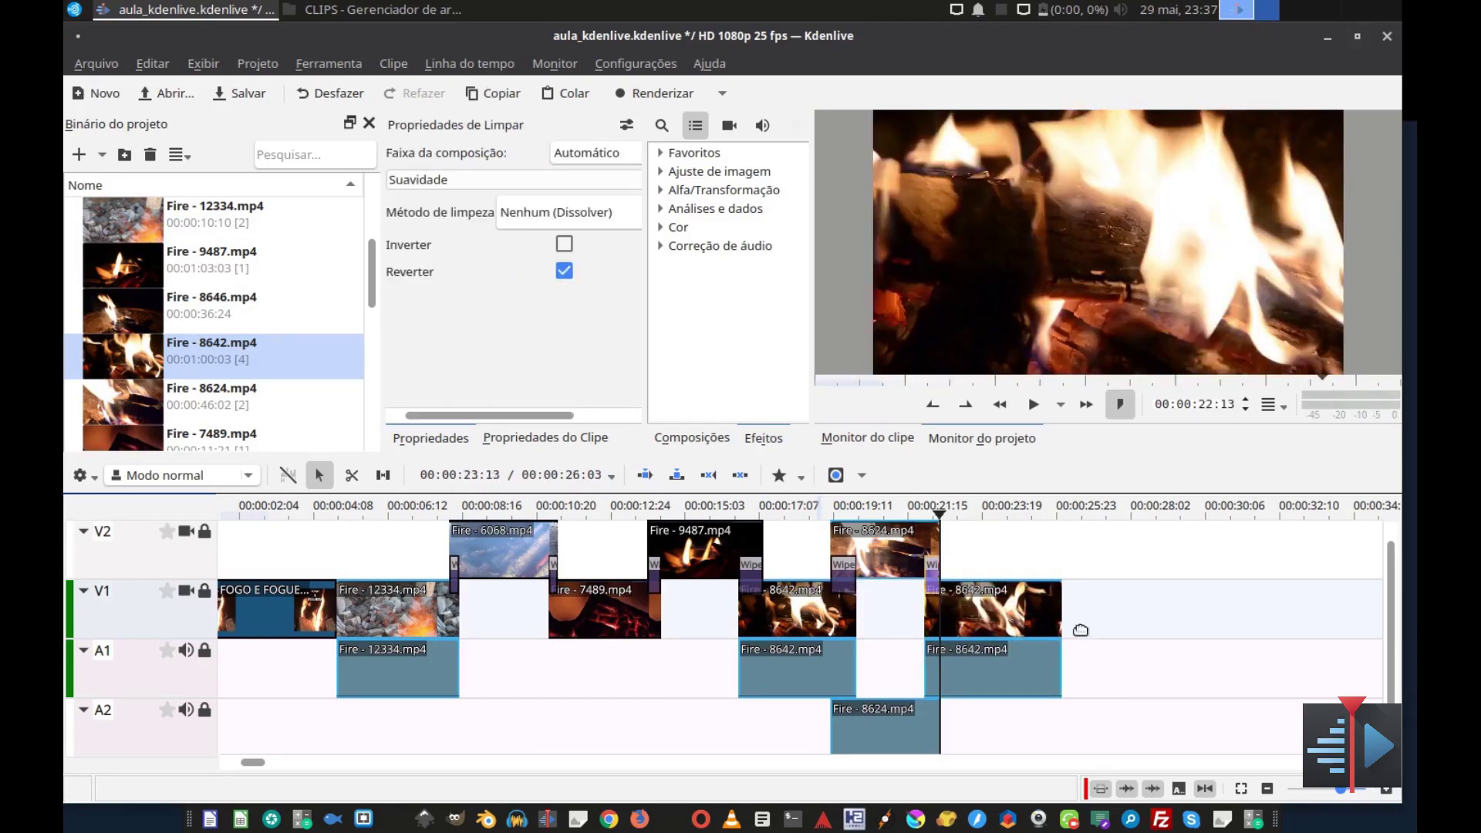
drag(1061, 608, 1017, 613)
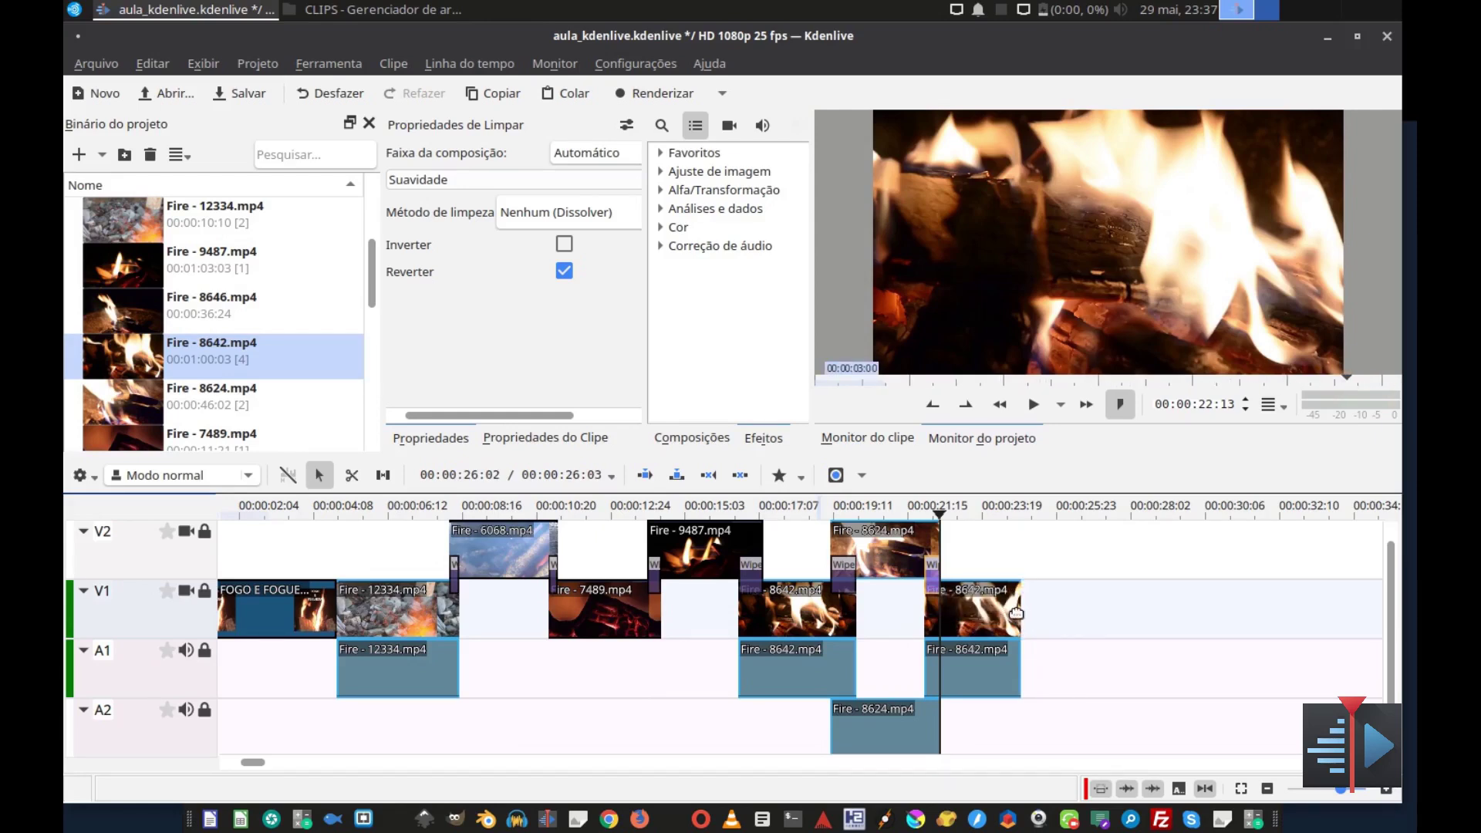
- Find Fire - 4834.mp4 in the project bin, preview it, and place it on V2 slightly overlapping the end of the second Fire - 8642.mp4
scroll(127, 323, down, 5)
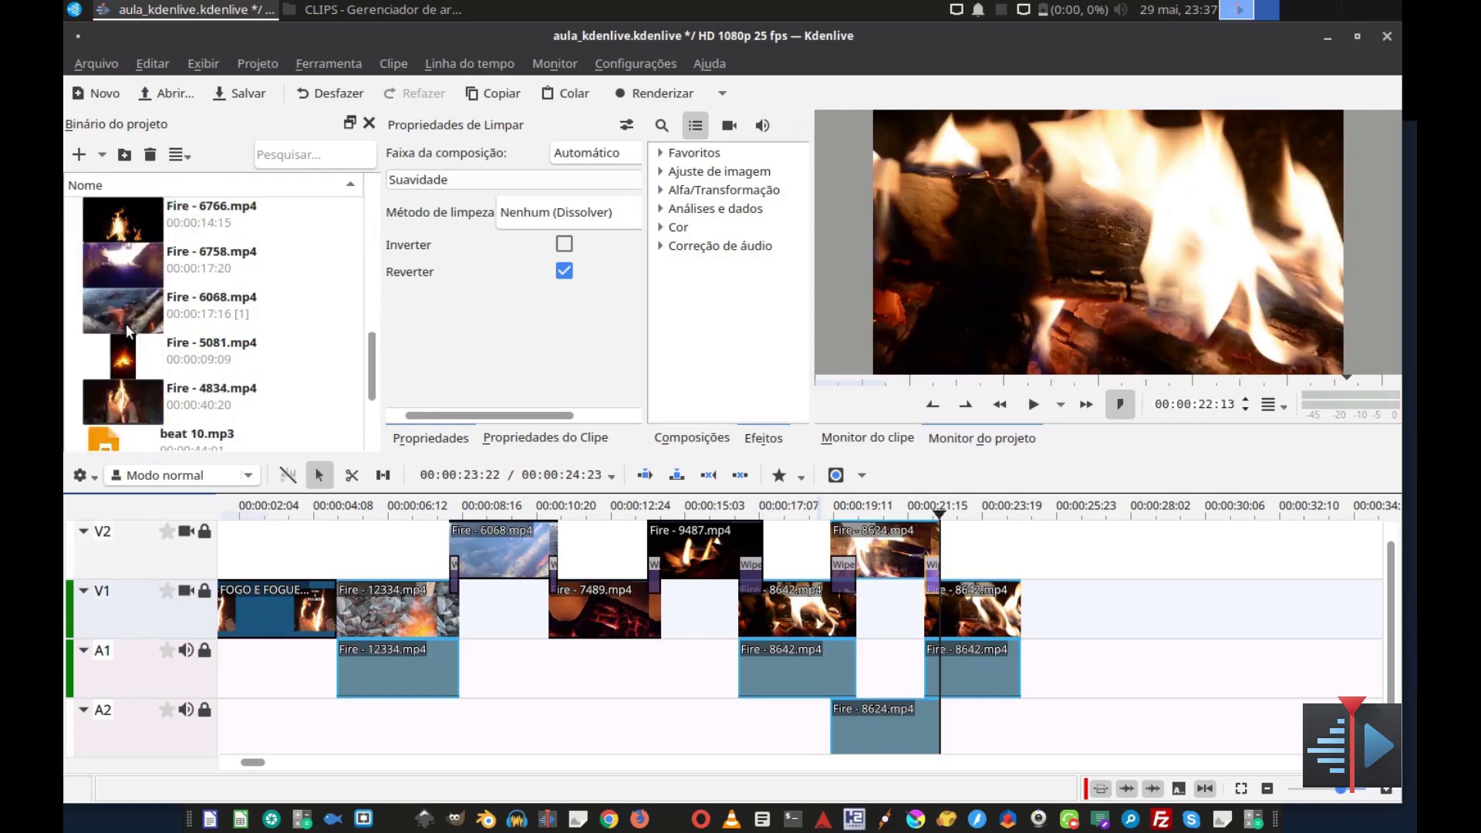
scroll(127, 325, up, 3)
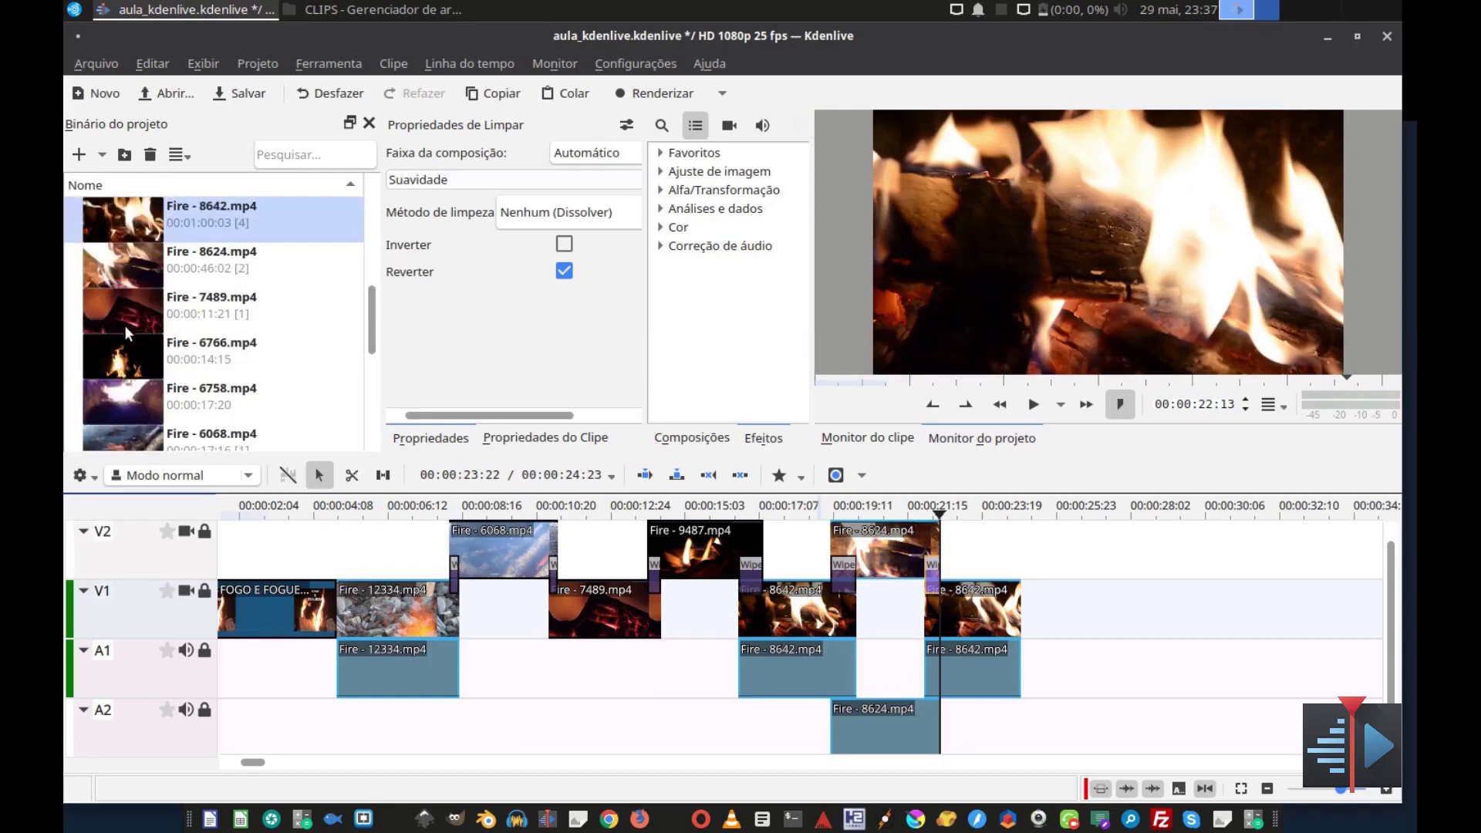
scroll(124, 328, down, 3)
scroll(122, 336, down, 2)
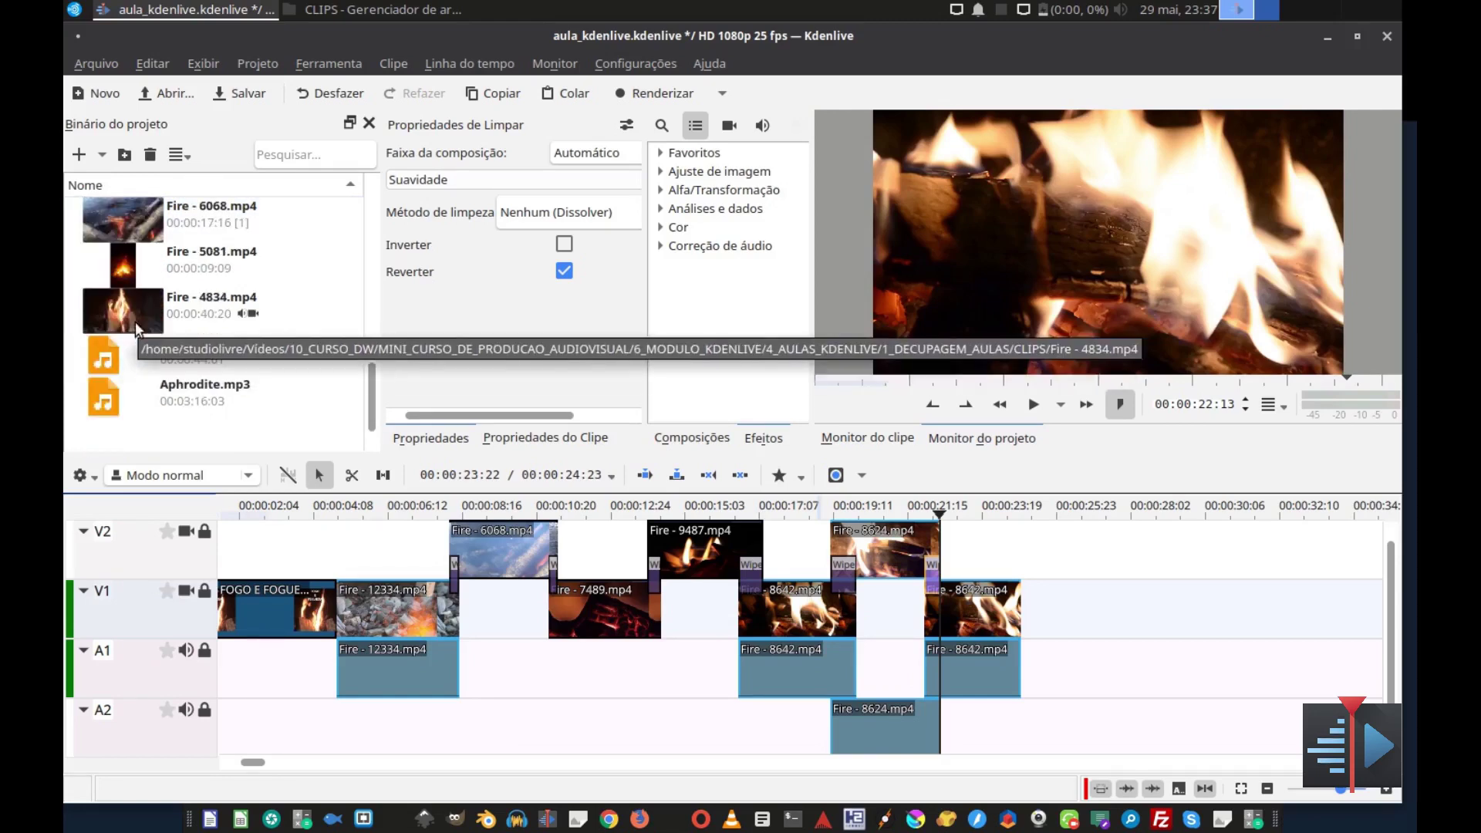
click(136, 309)
key(space)
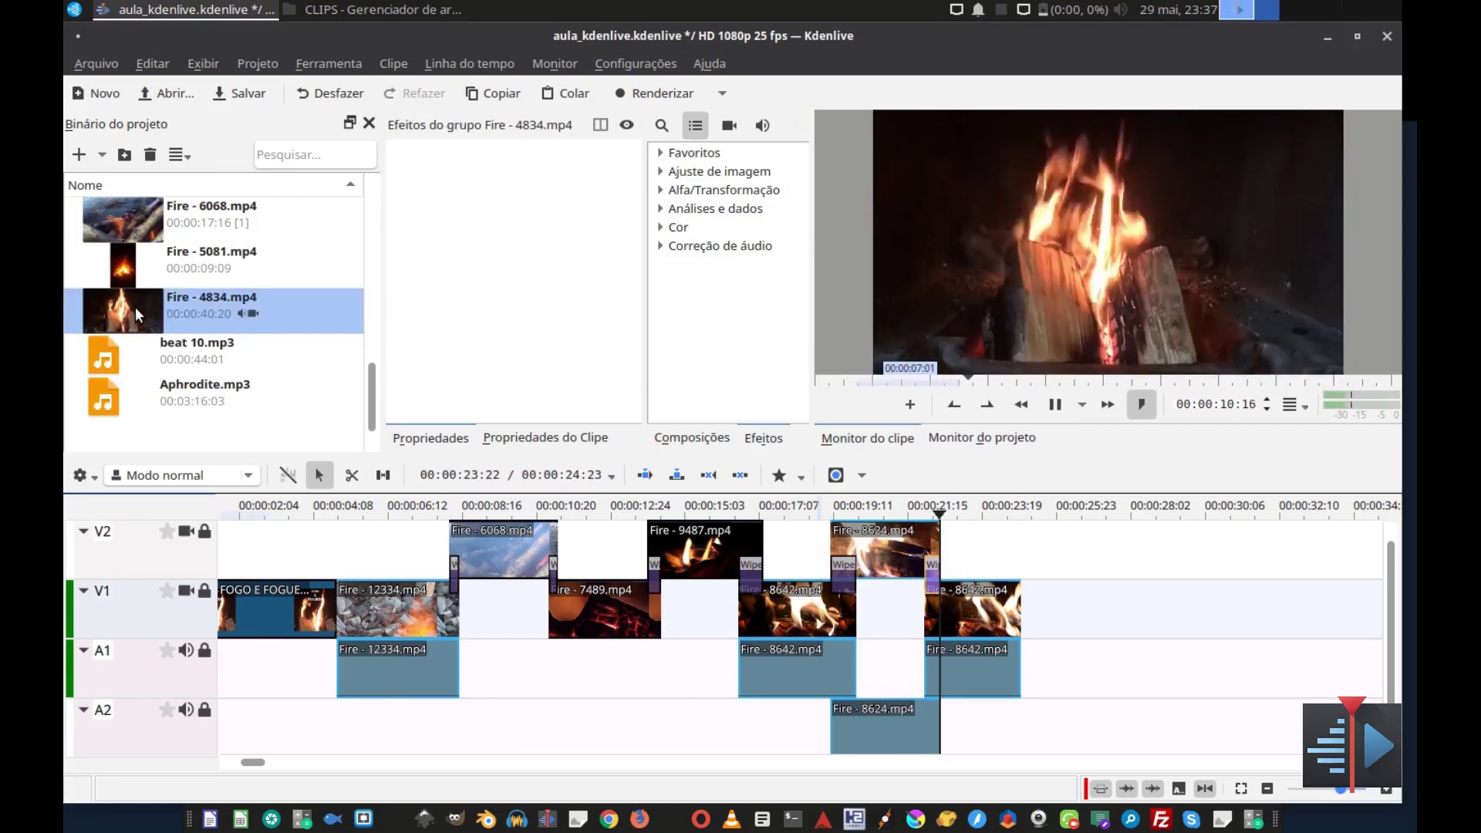
key(space)
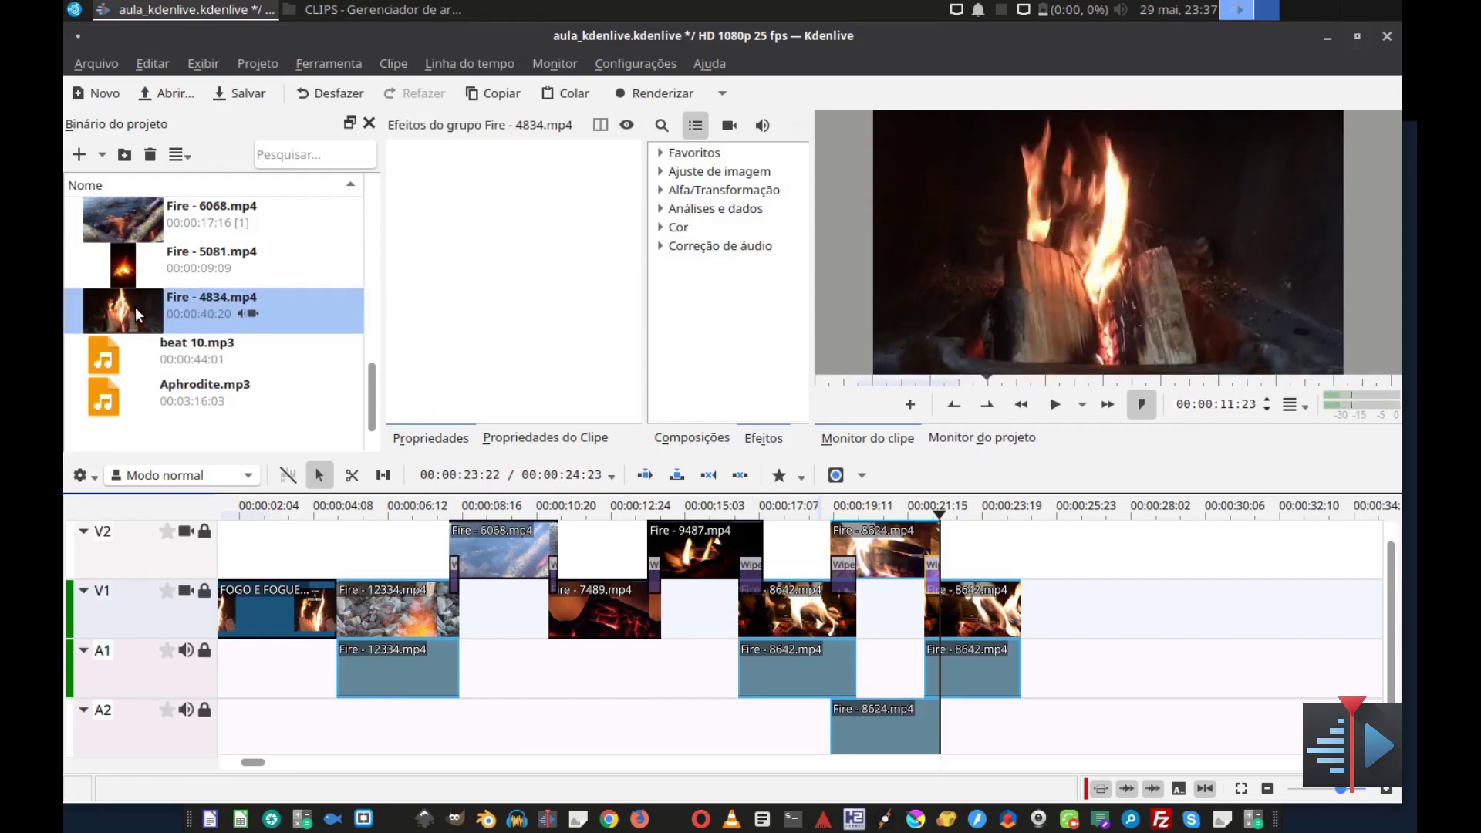
drag(135, 307, 1006, 576)
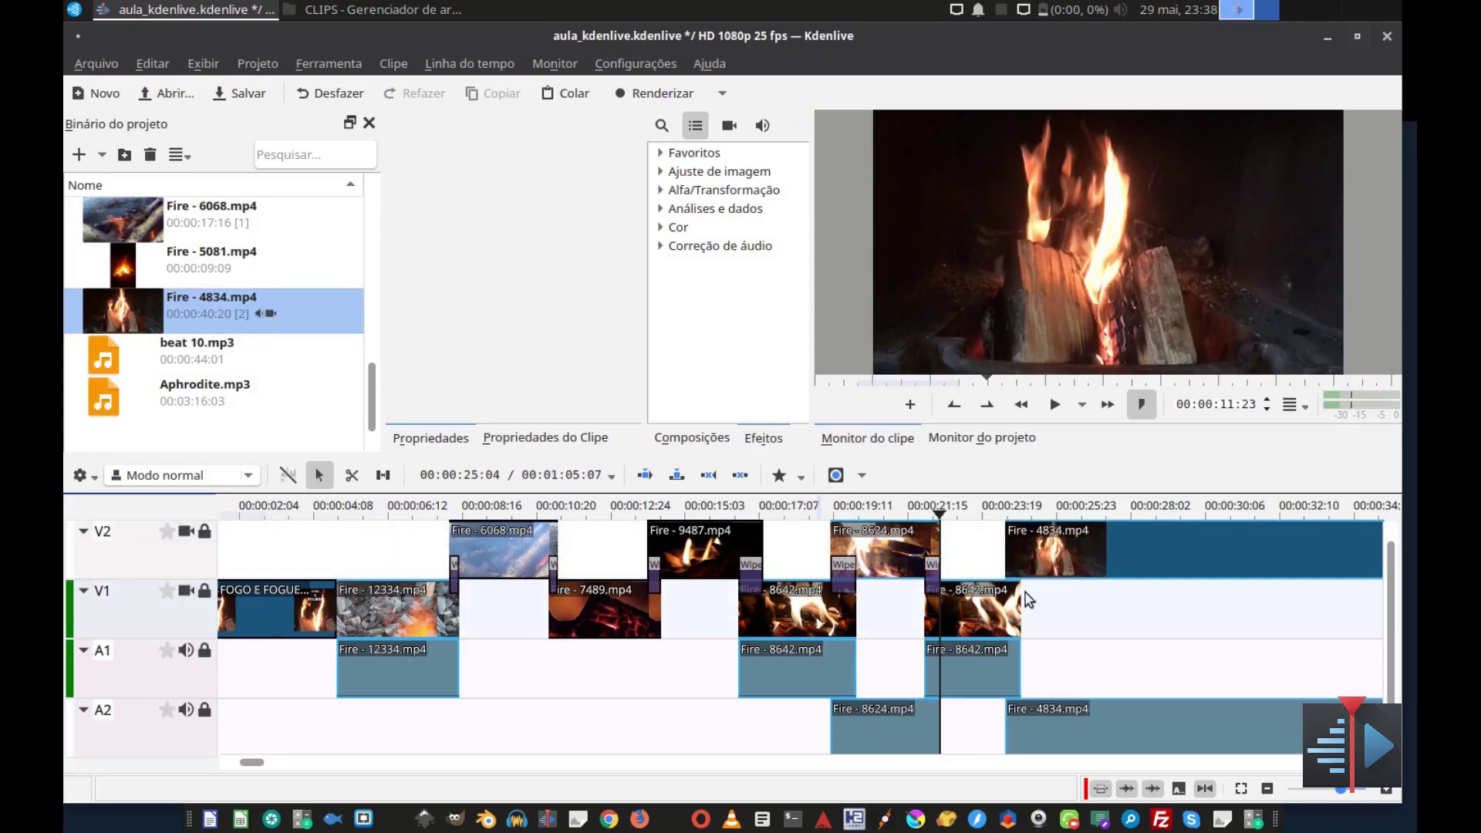
- Add a wipe over the overlap of the second Fire - 8642.mp4 and Fire - 4834.mp4, and shorten the latter to end at 00:00:27:15
click(1013, 577)
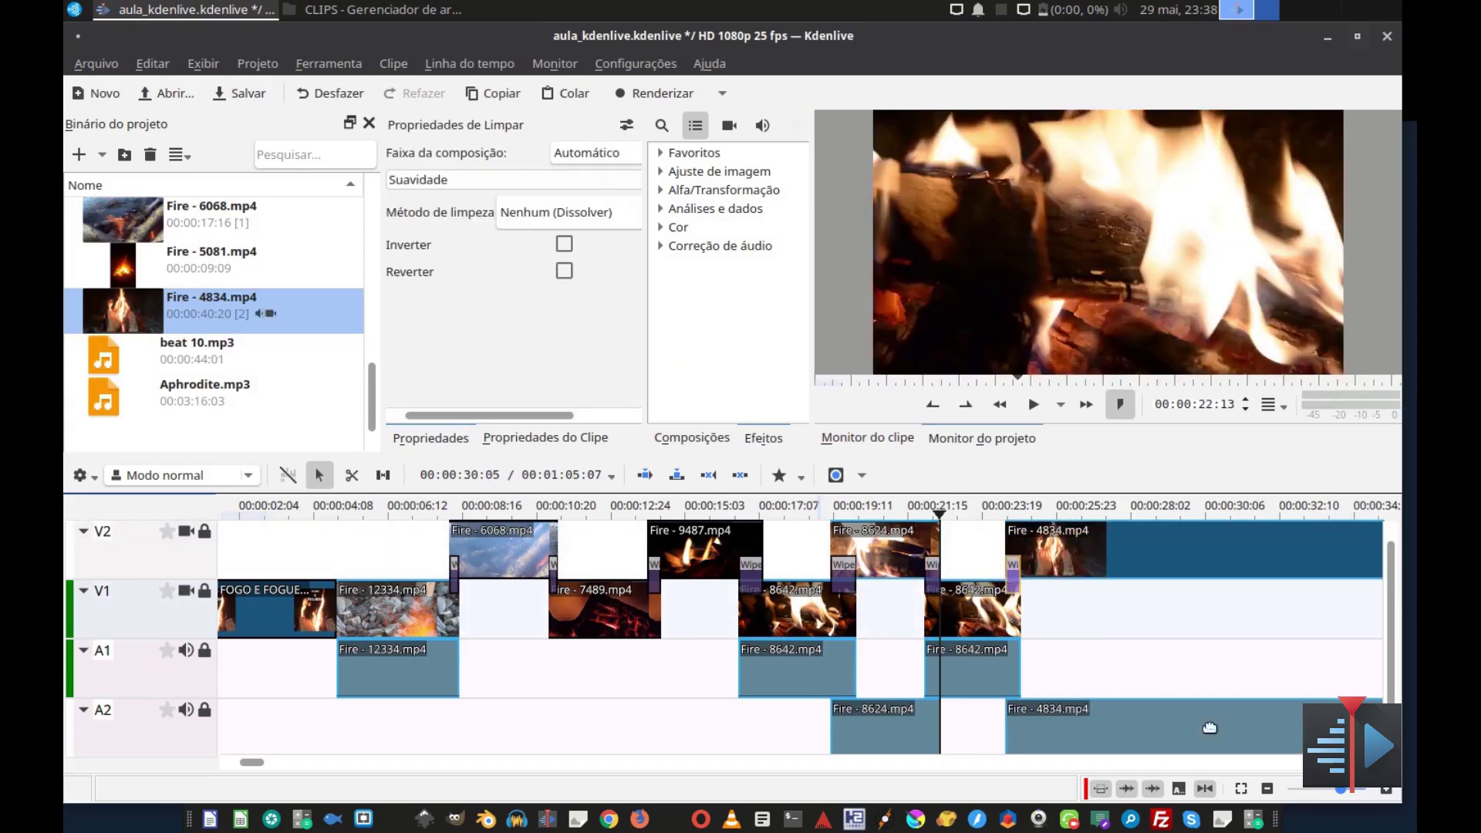
click(1269, 788)
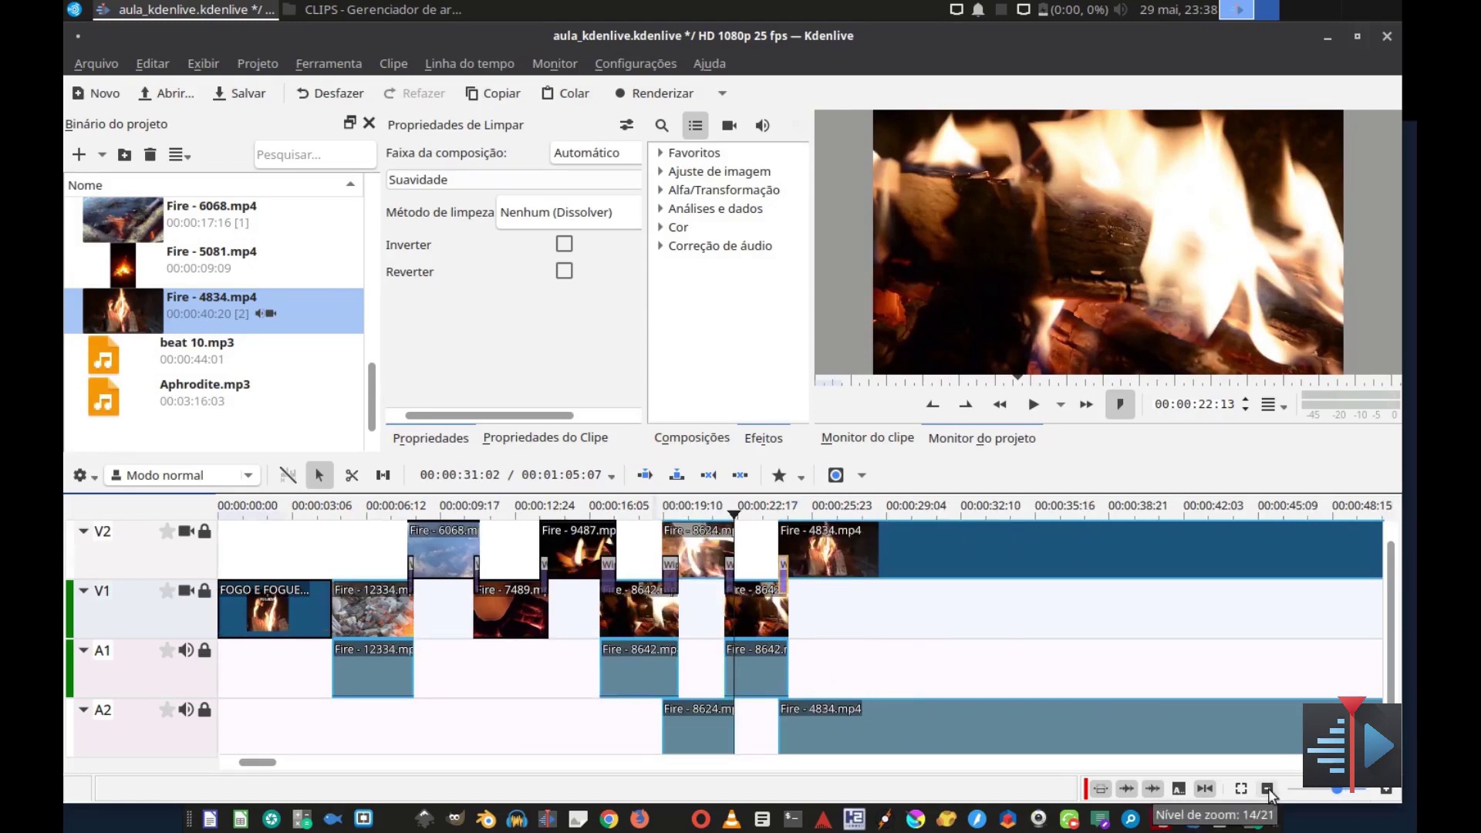
click(1269, 788)
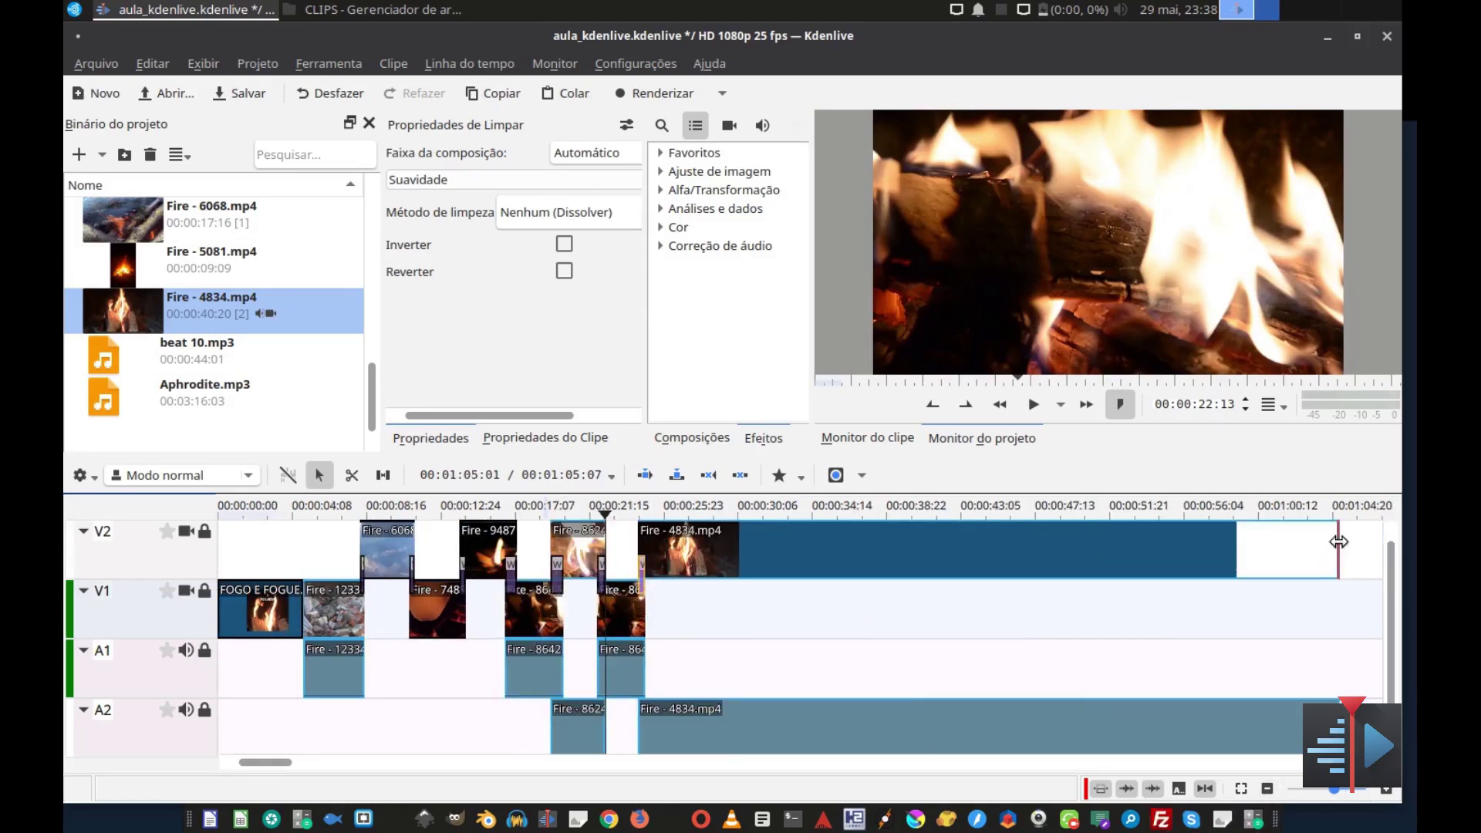
drag(1258, 542, 689, 559)
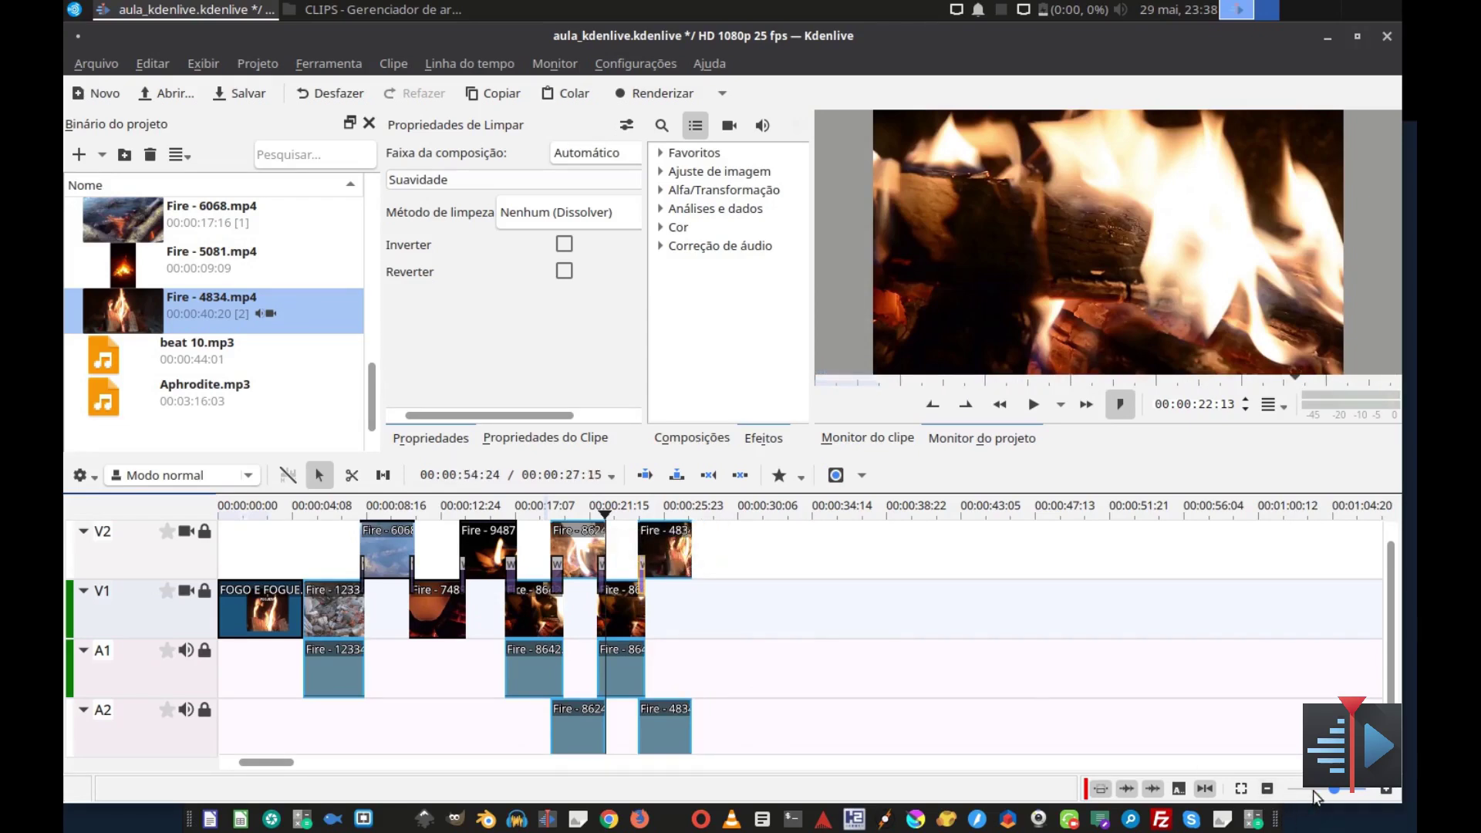
click(1385, 790)
click(1384, 790)
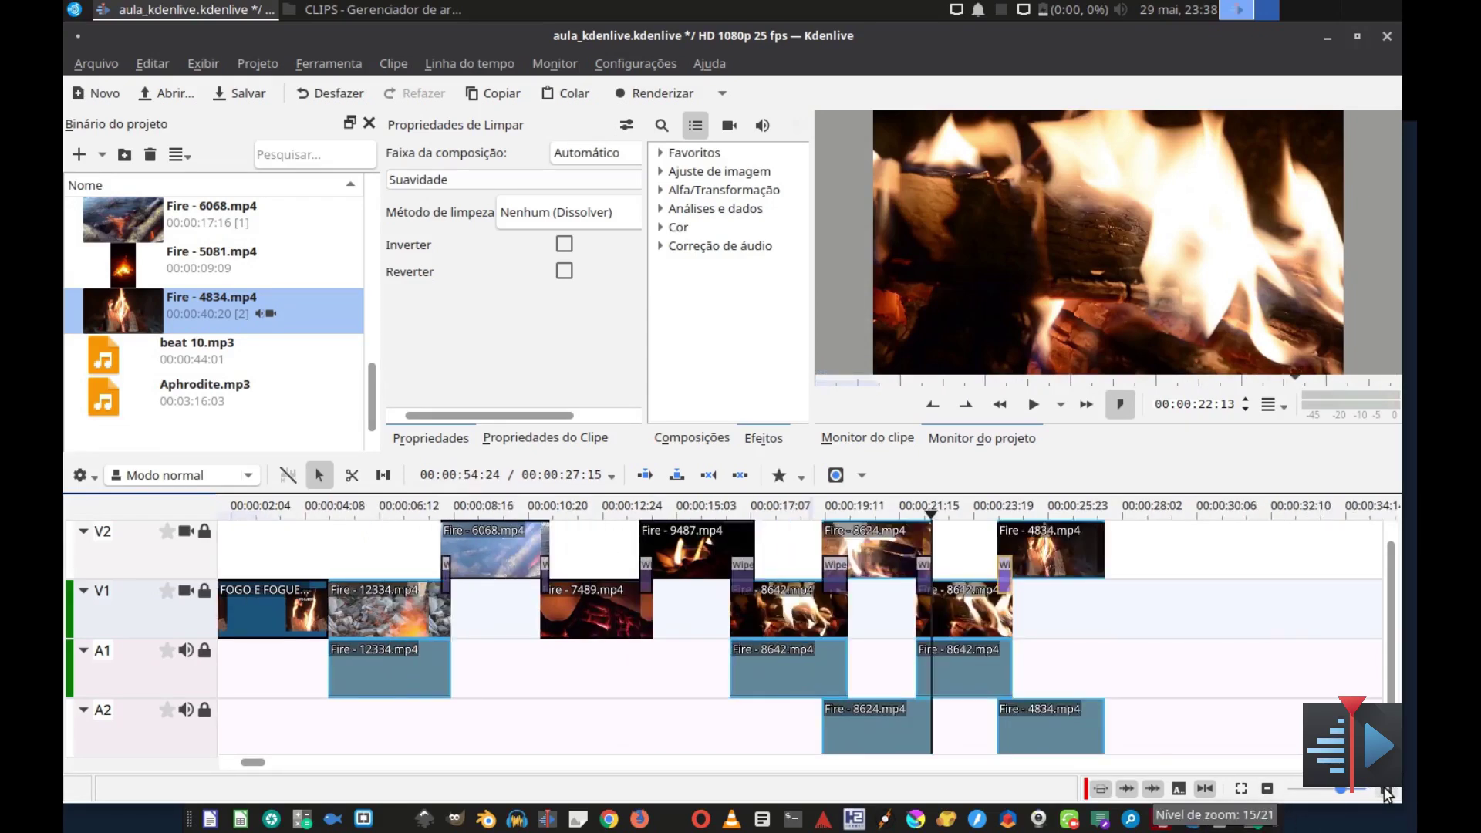
- Play through the new transition and trim the end of Fire - 4834.mp4 back to 00:00:27:04
key(space)
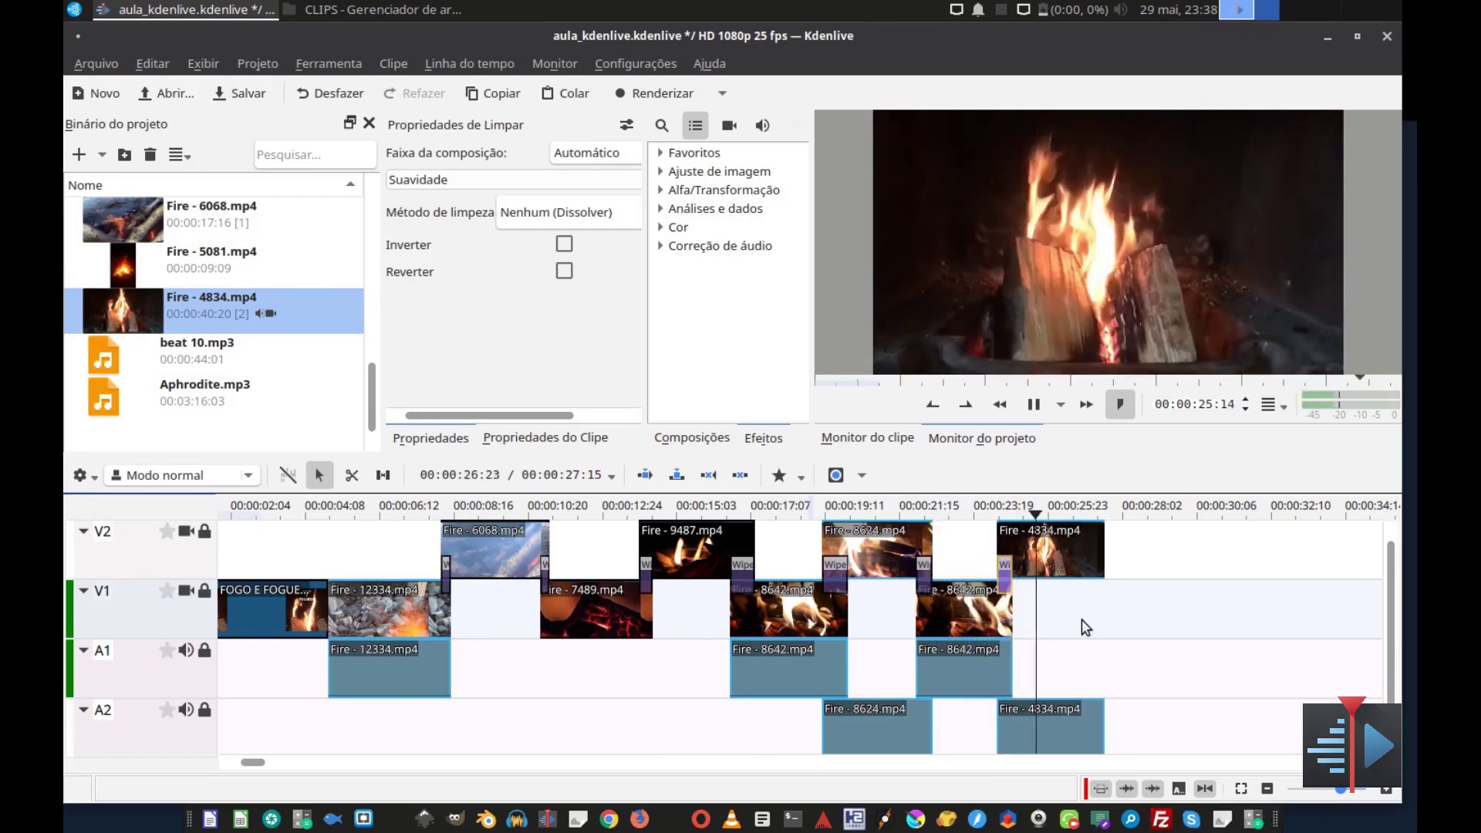
key(space)
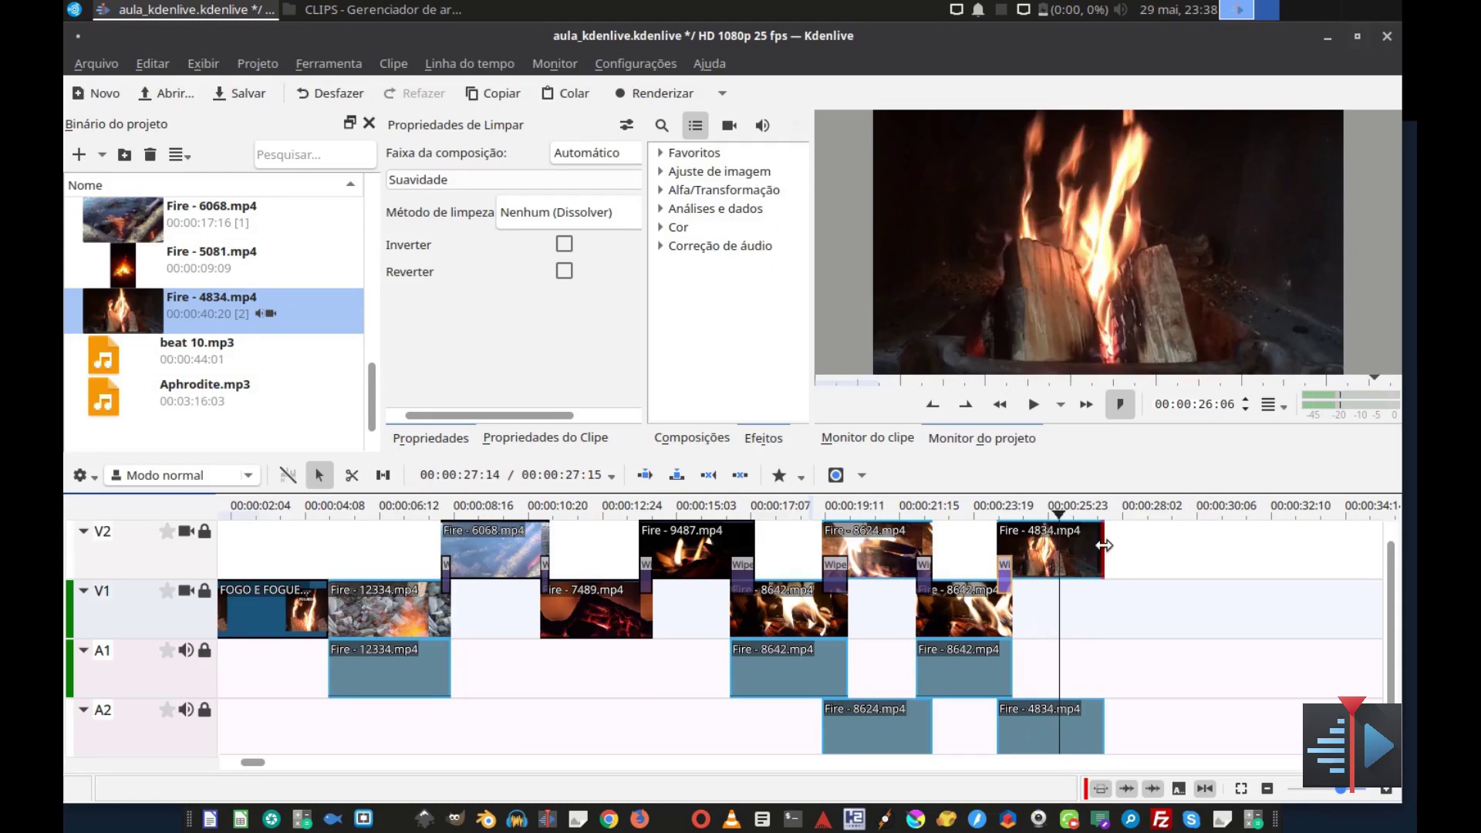
drag(1103, 545, 1087, 545)
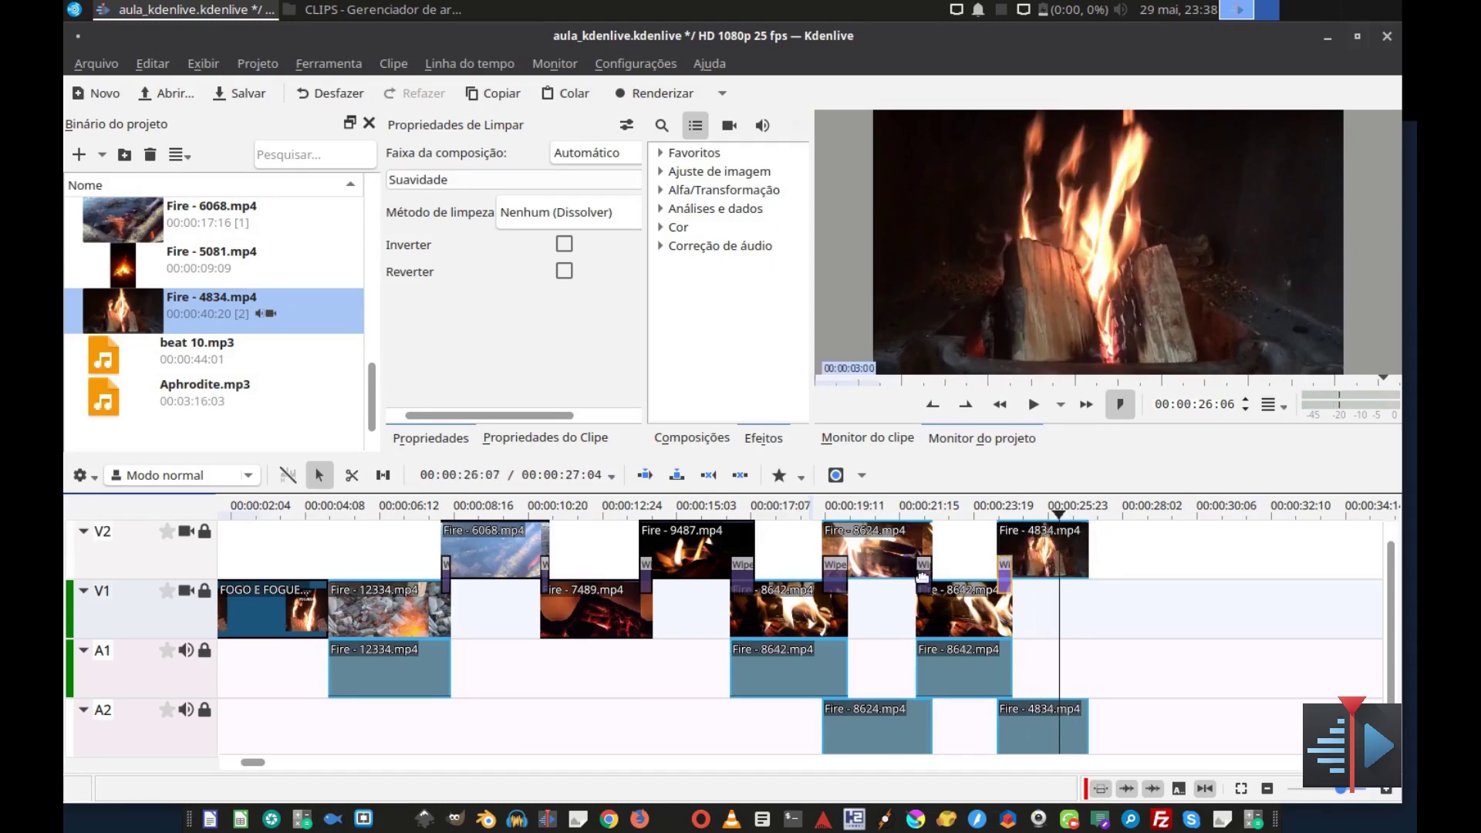
- Play Fire - 5081.mp4 from the bin, marking its in point at 00:00:01:12 and its out point at 00:00:04:24
click(166, 262)
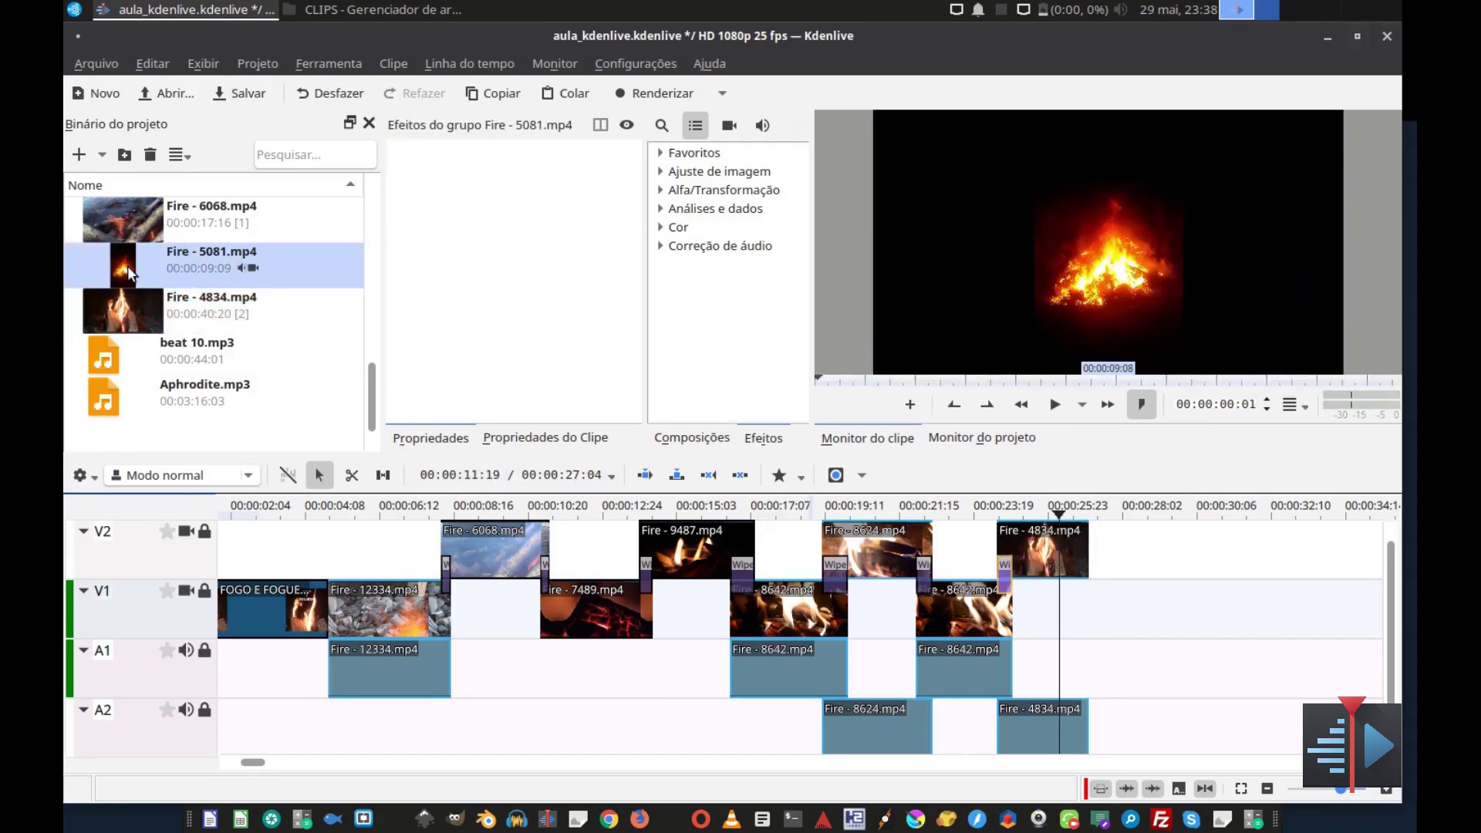
click(1028, 254)
click(1027, 247)
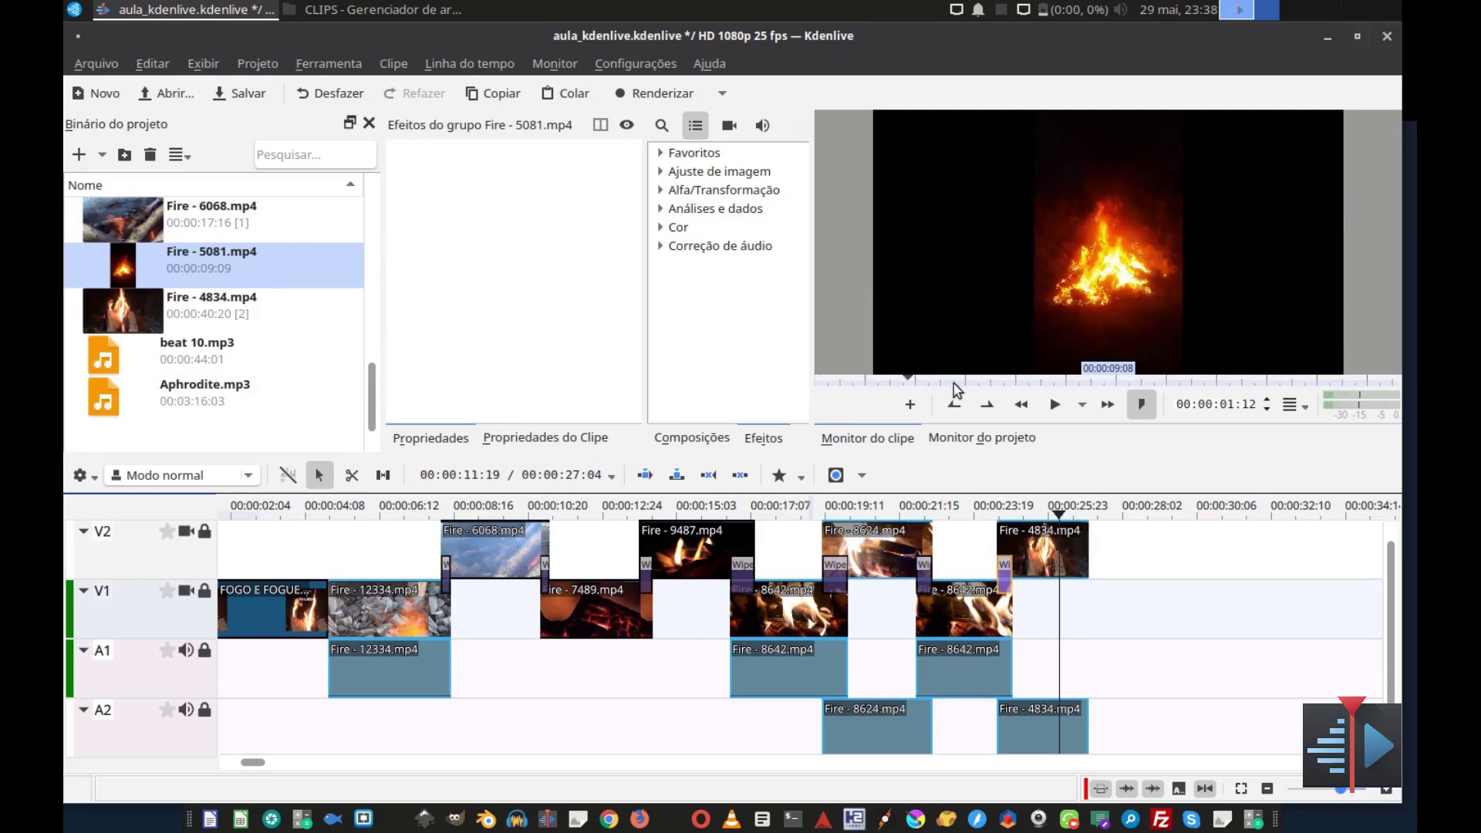
click(954, 406)
key(space)
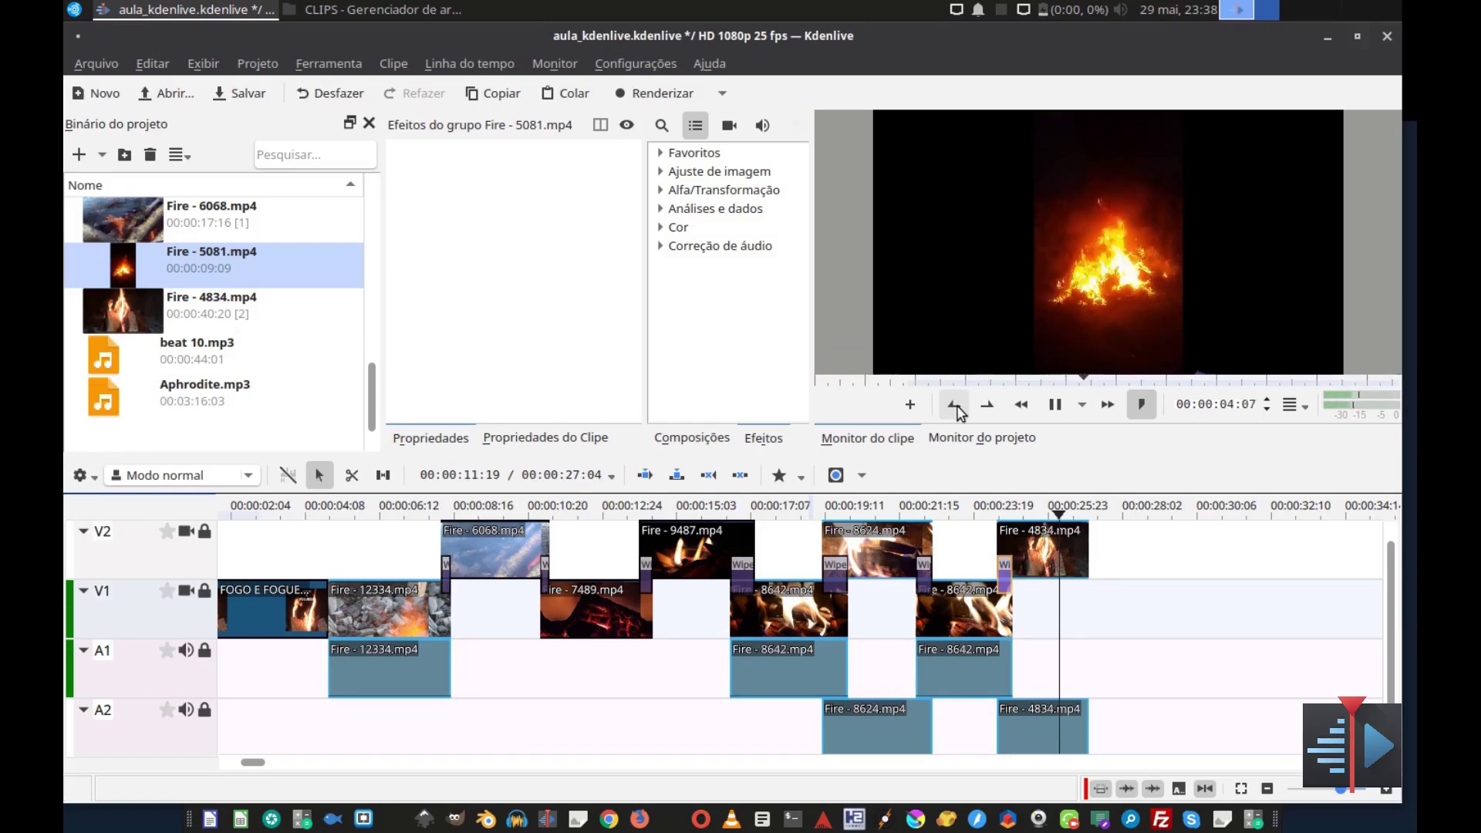
key(space)
click(987, 405)
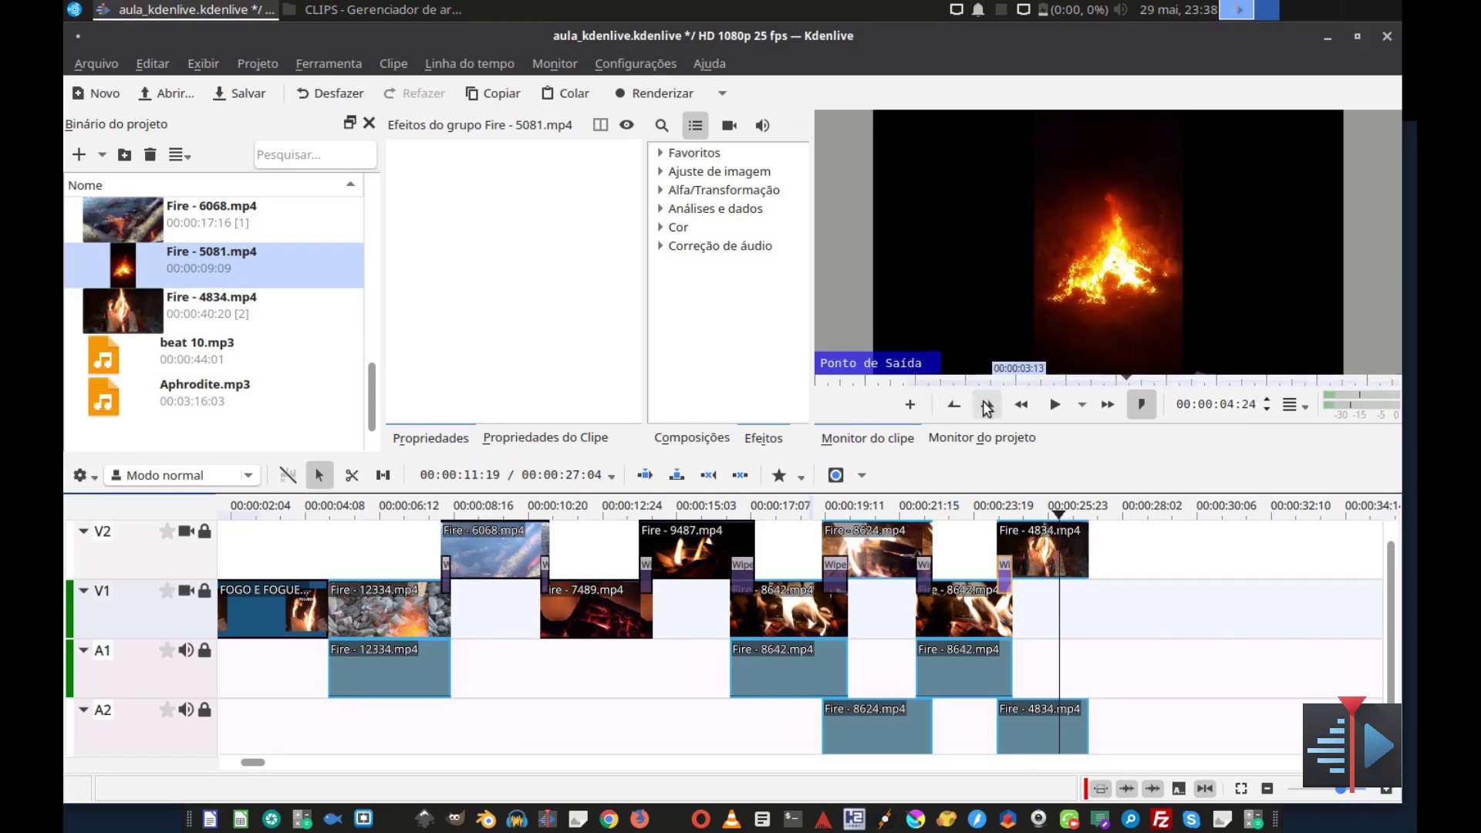
- Place the marked Fire - 5081.mp4 section on V1 overlapping the end of Fire - 4834.mp4, add a wipe there, and play it back
drag(1114, 391, 1083, 591)
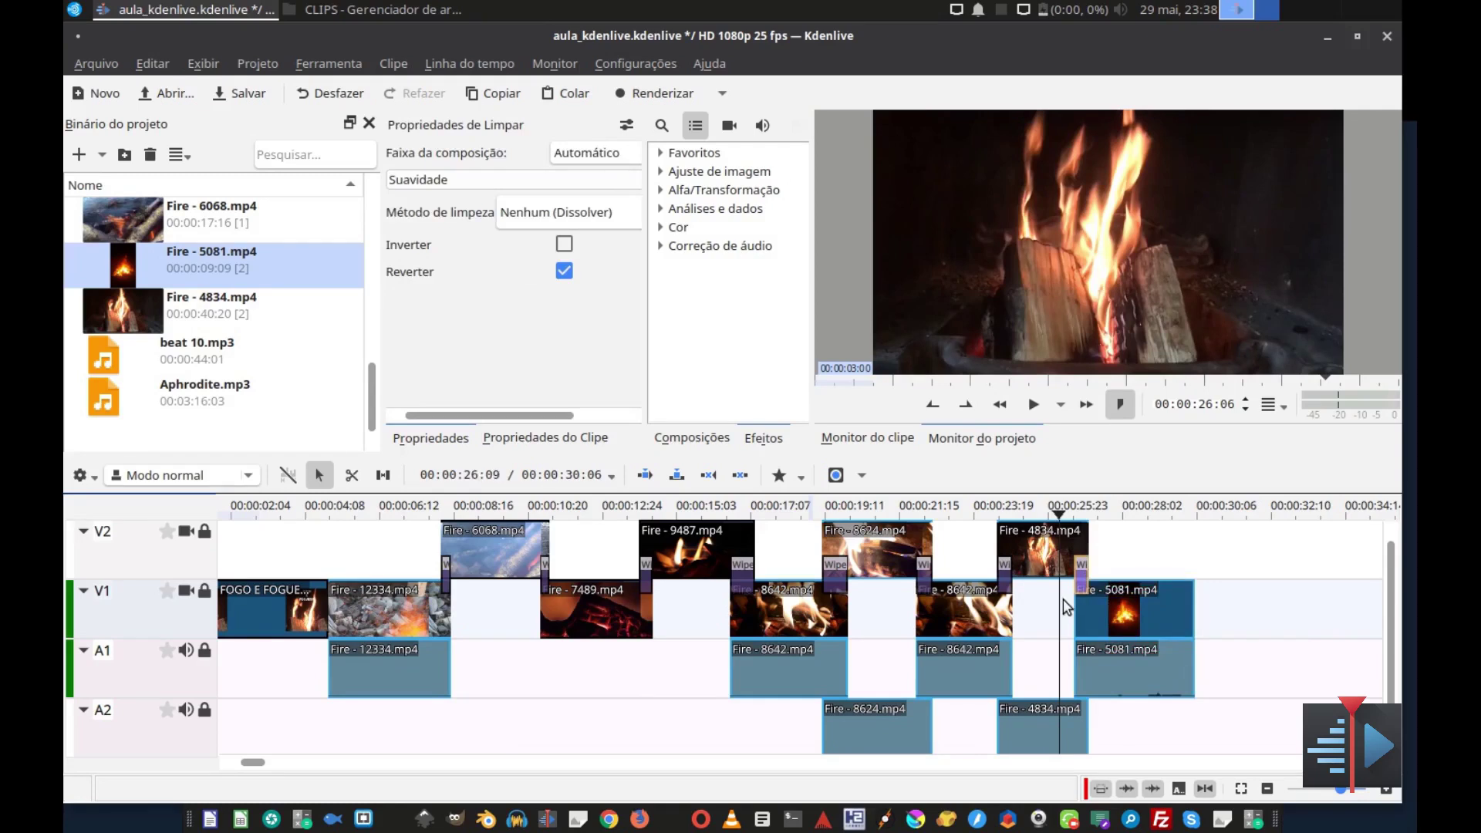
key(space)
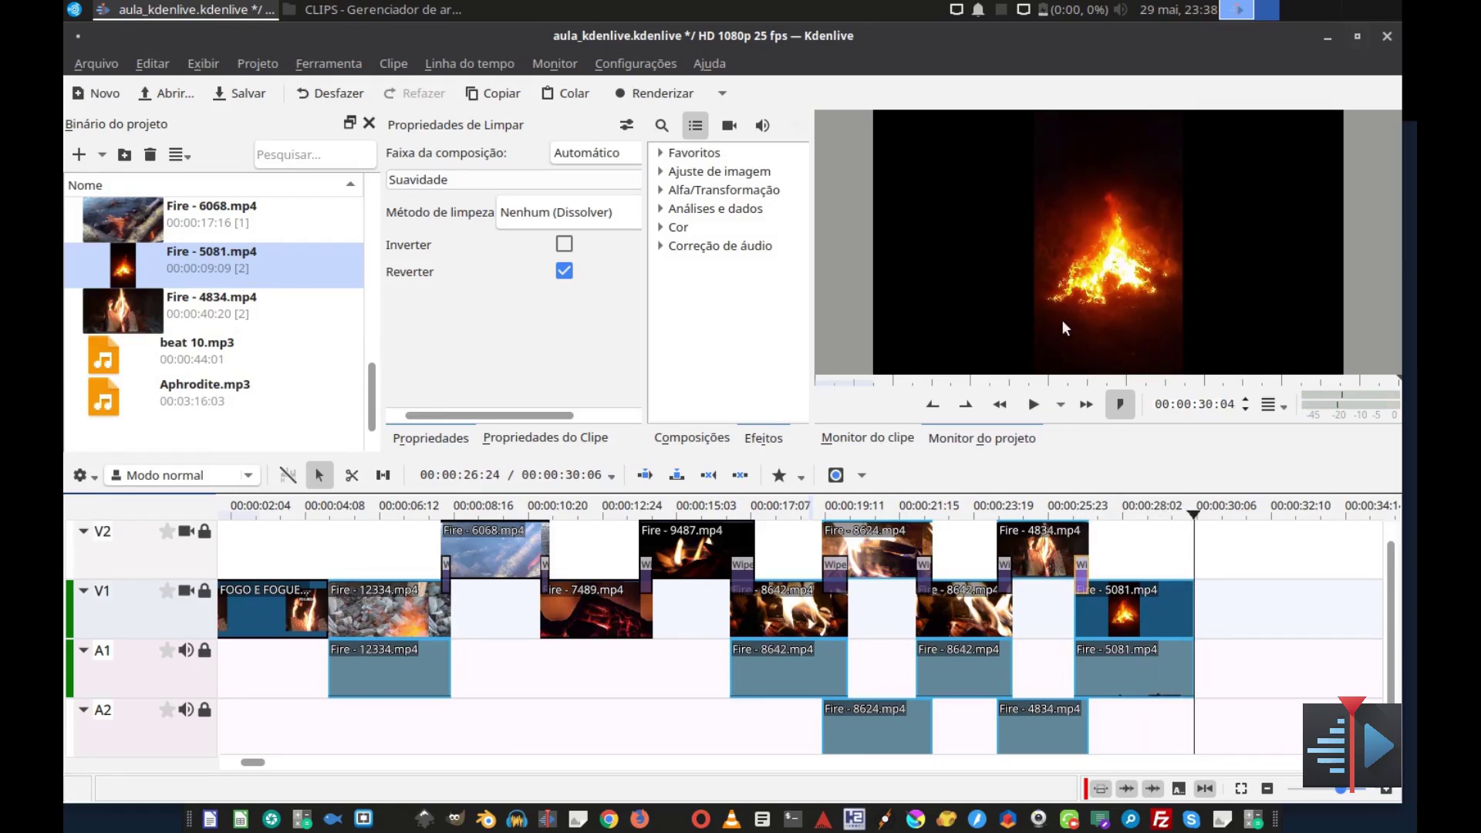
click(1183, 554)
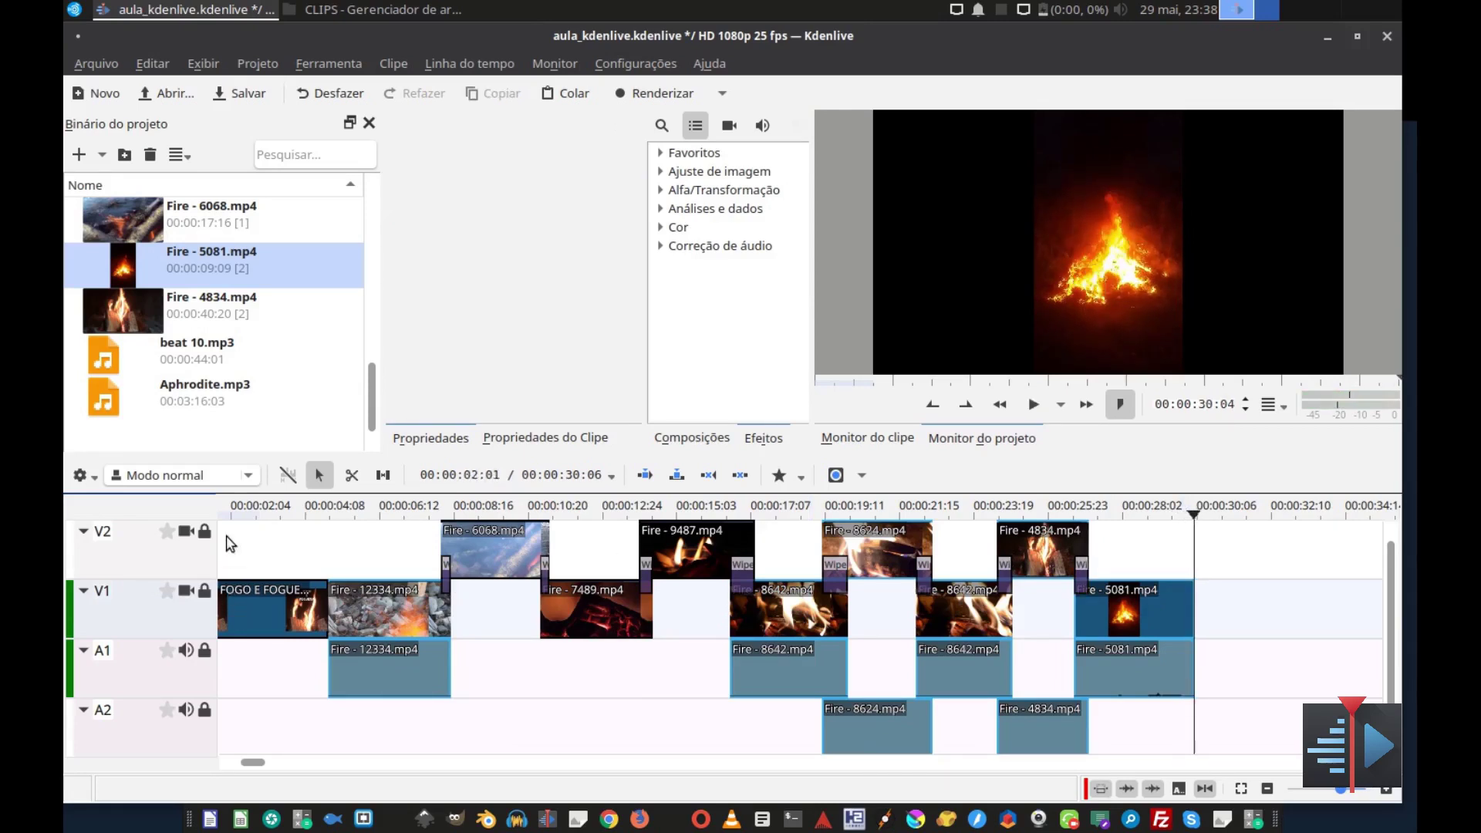
- Return the playhead to 00:00:00:00 and play the whole edited sequence to review the clips and transitions
click(233, 513)
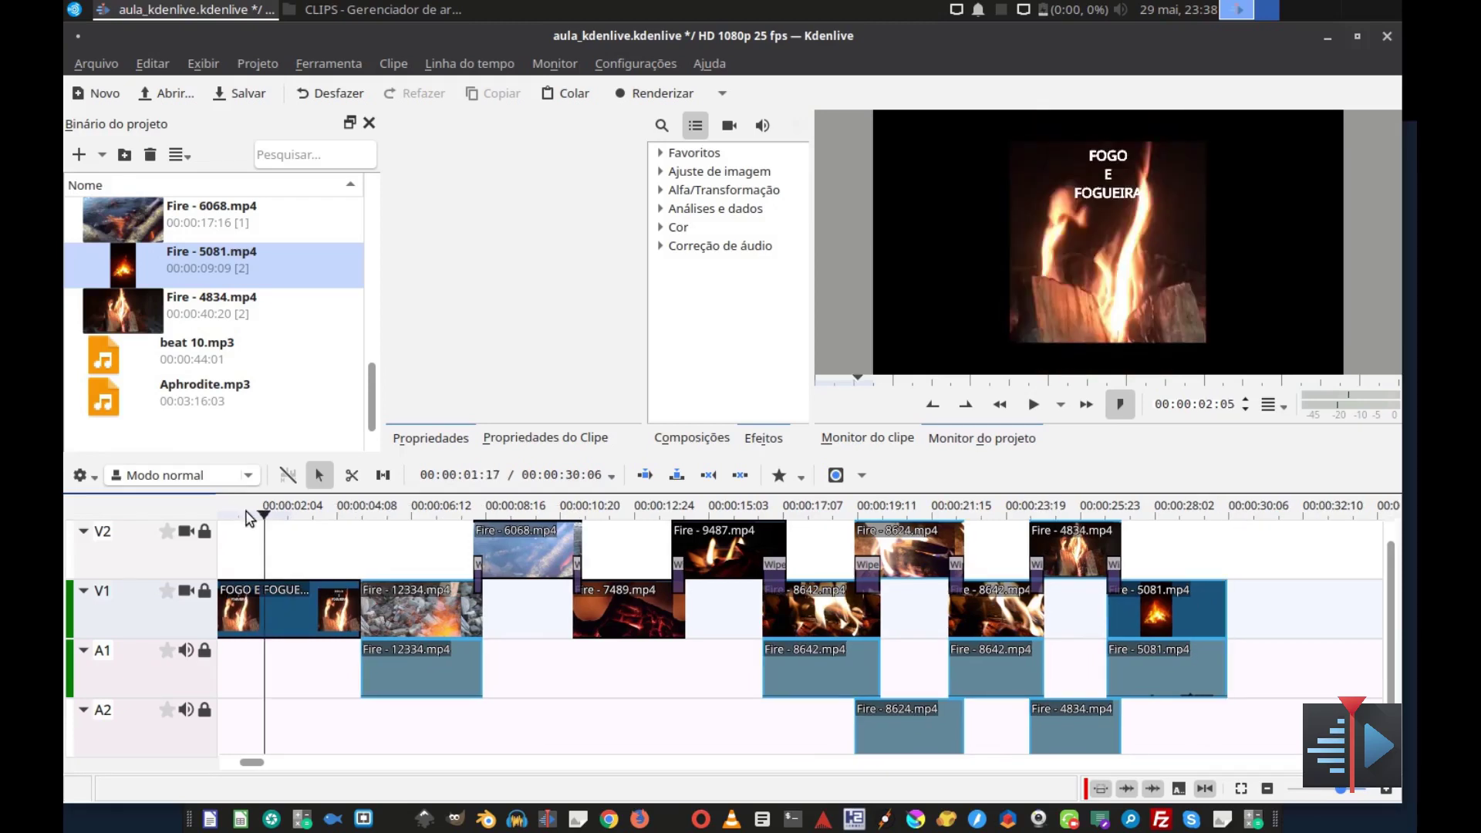
drag(251, 762, 229, 760)
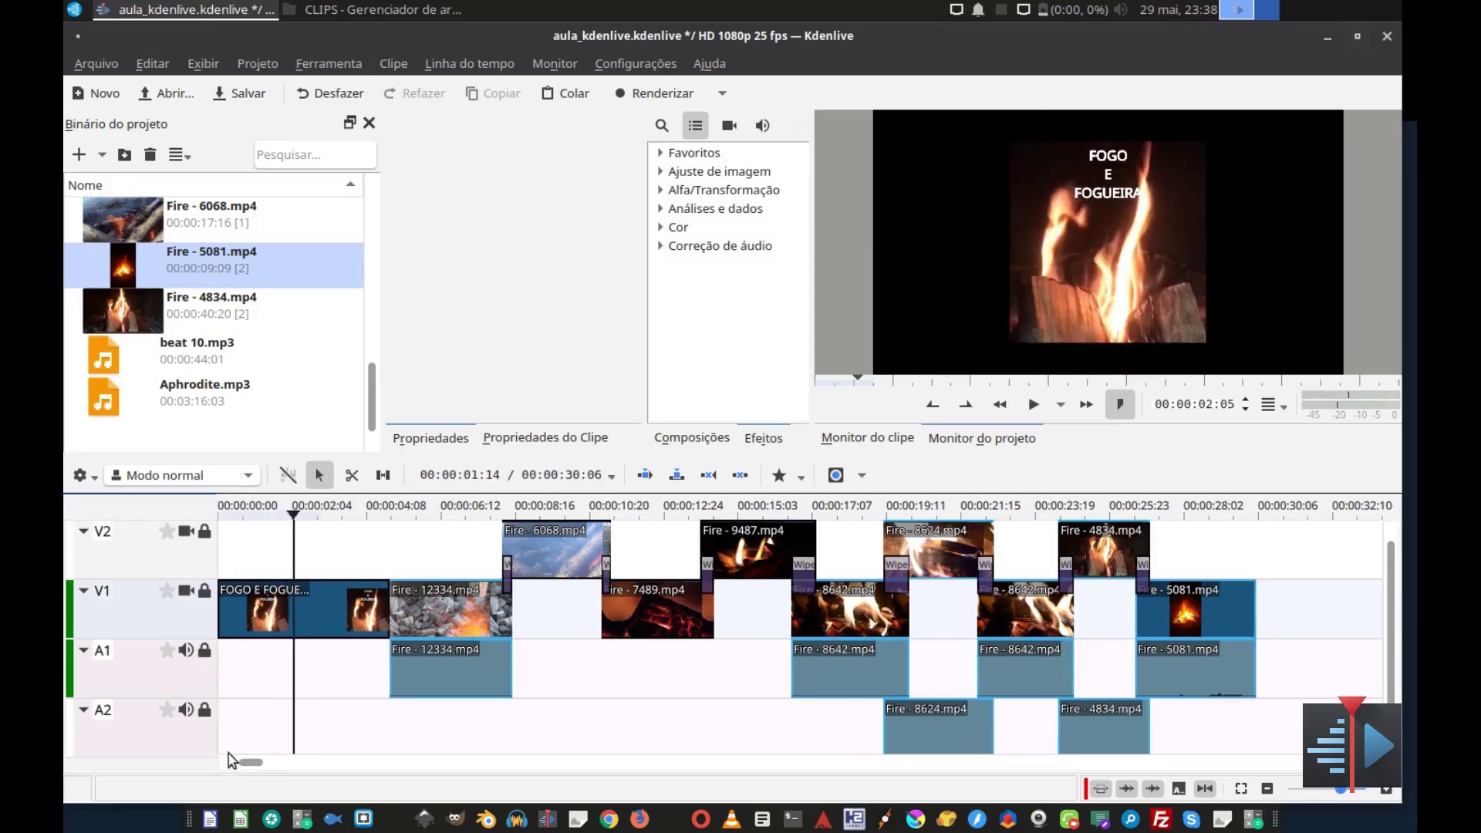
drag(295, 515, 213, 519)
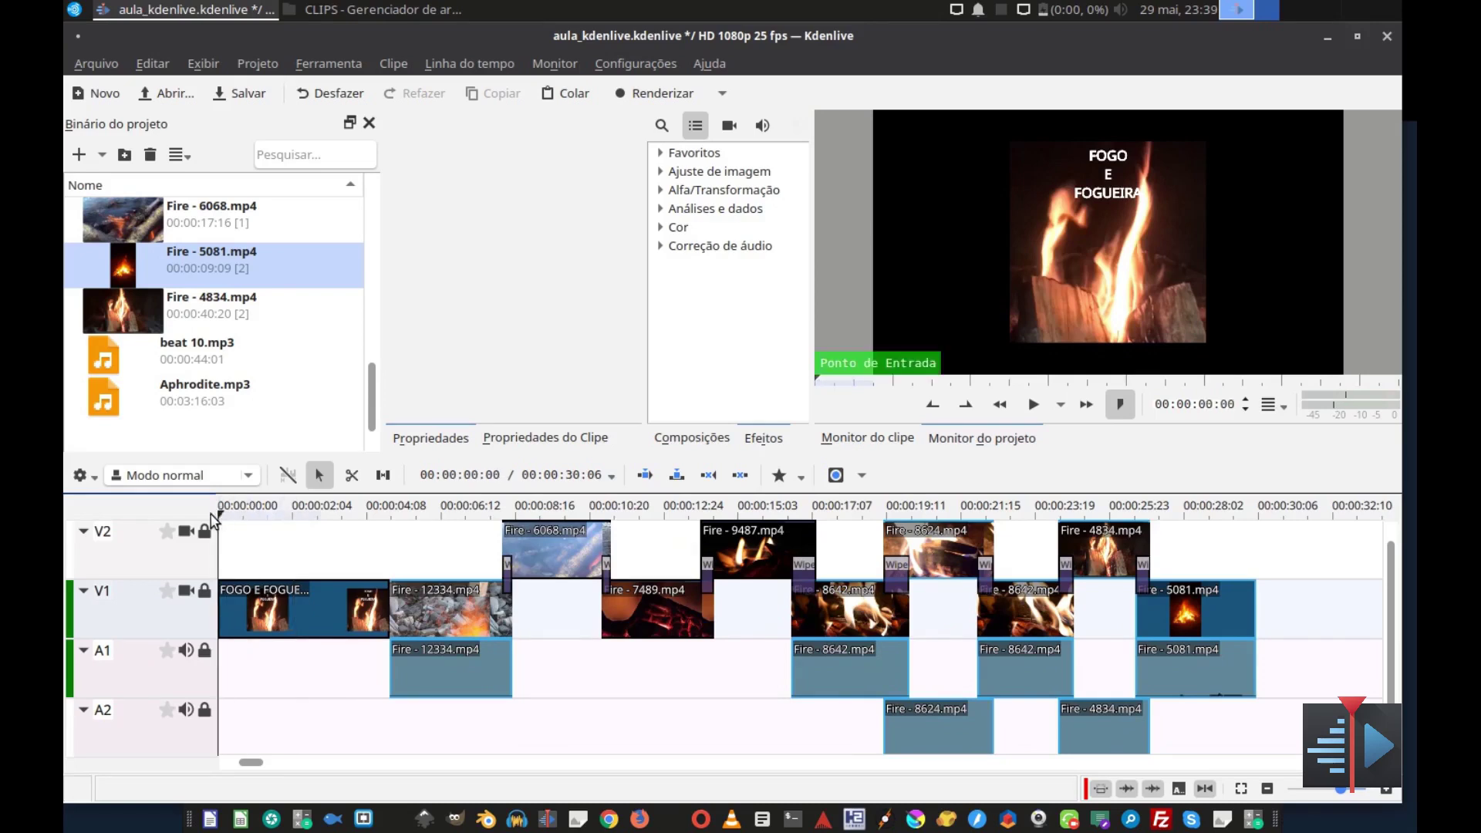
scroll(1285, 793, down, 2)
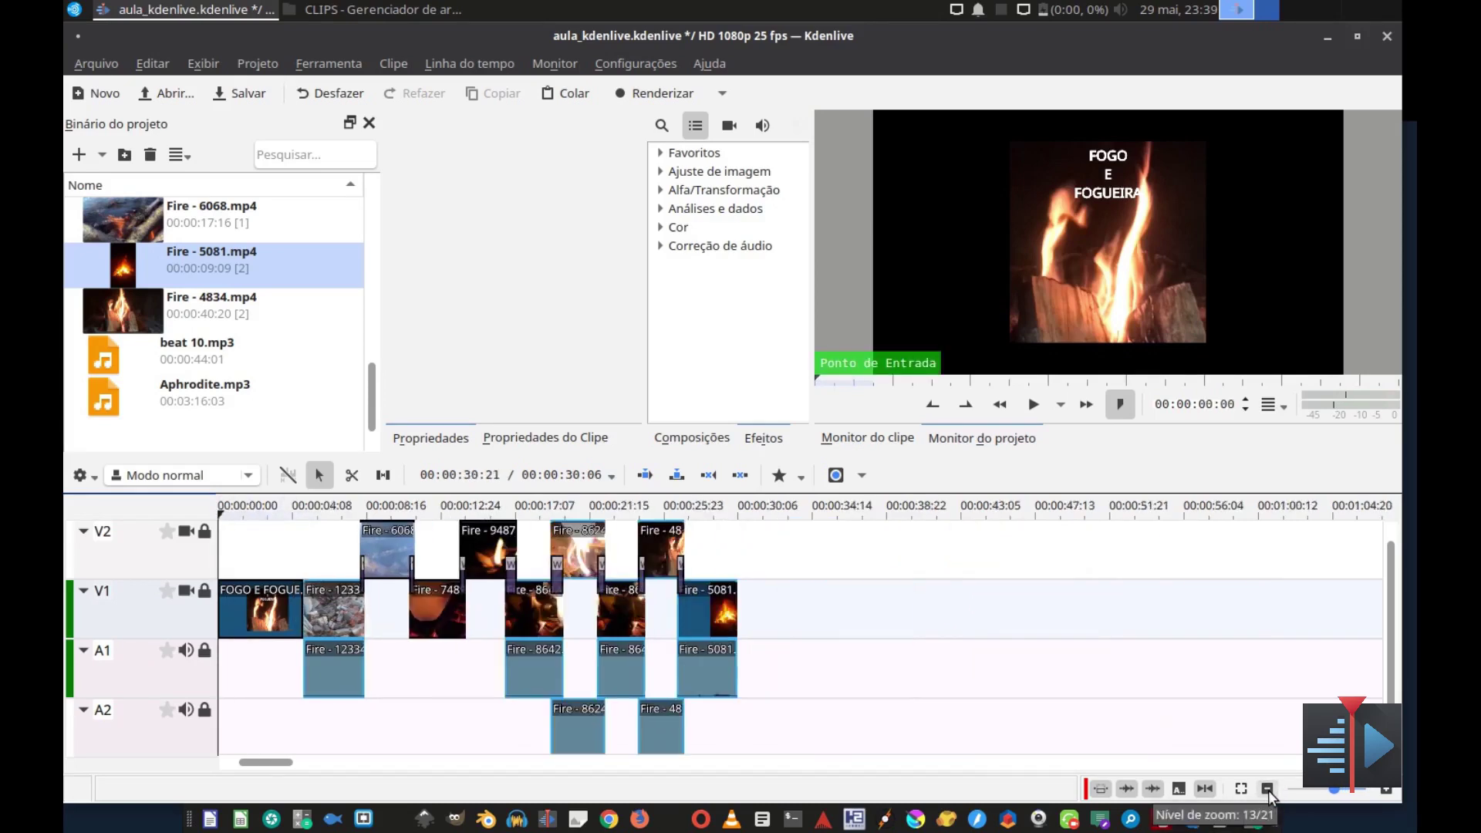
key(space)
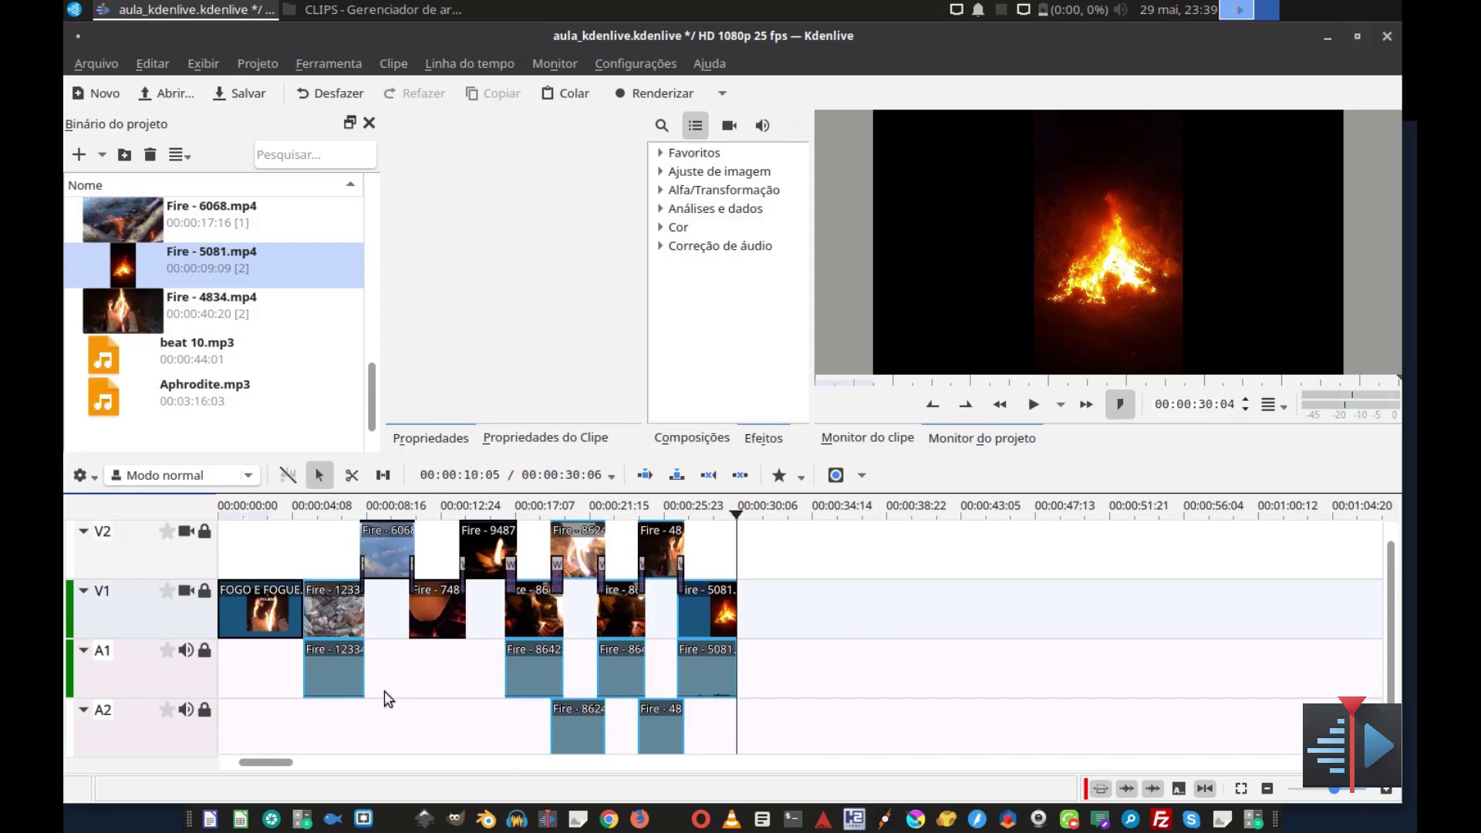
- Move the playhead to 00:00:04:12, shortly before the end of the title clip
click(353, 670)
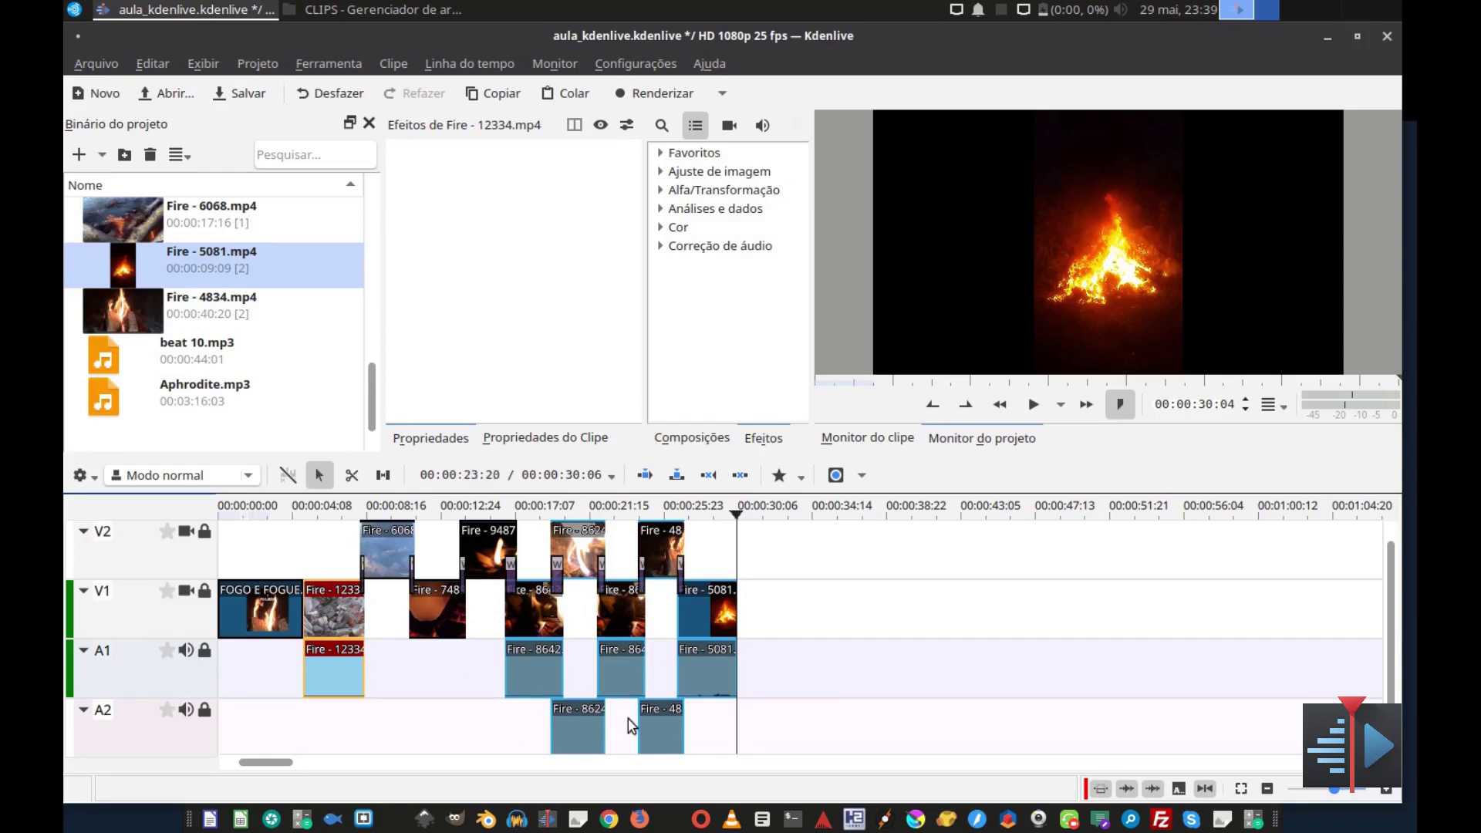
click(296, 559)
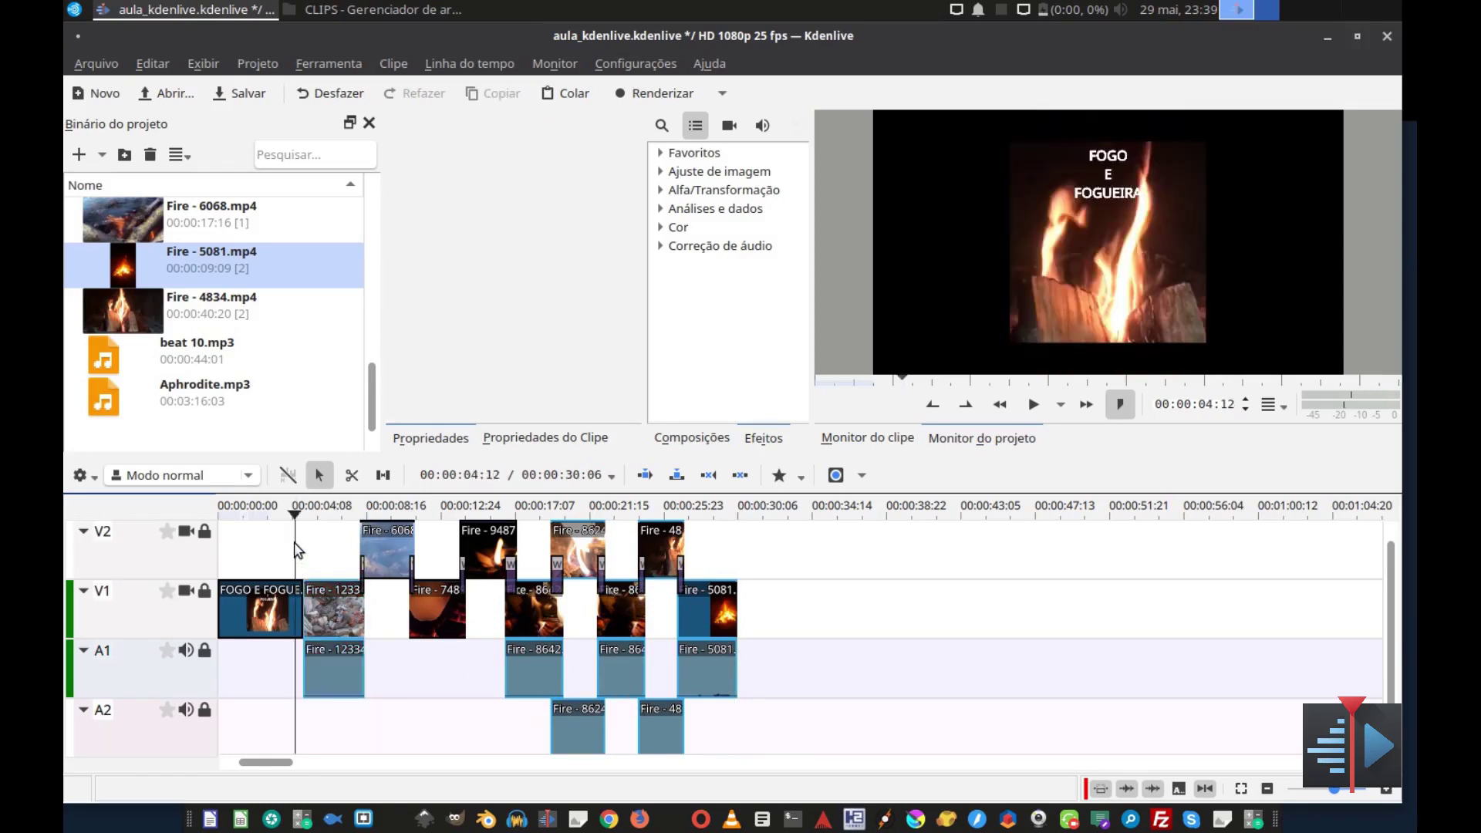